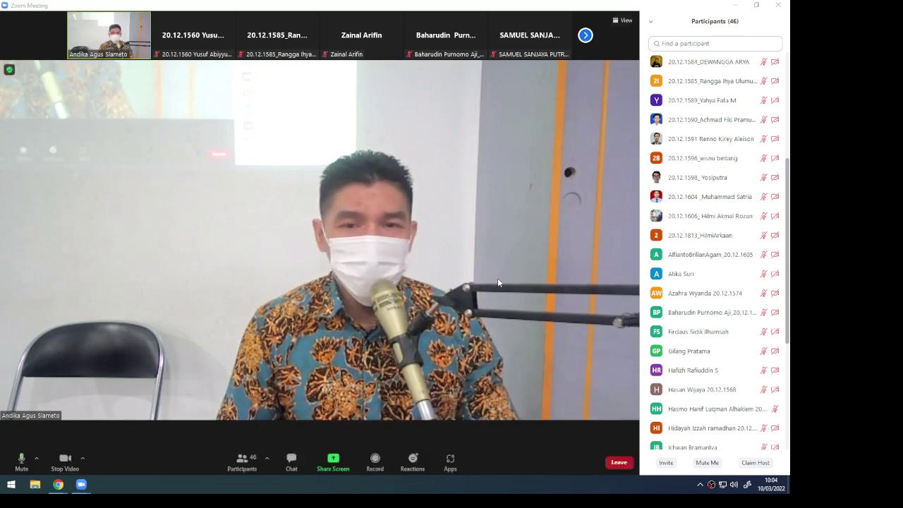
# Share the whole screen with the Zoom meeting participants
pyautogui.click(332, 460)
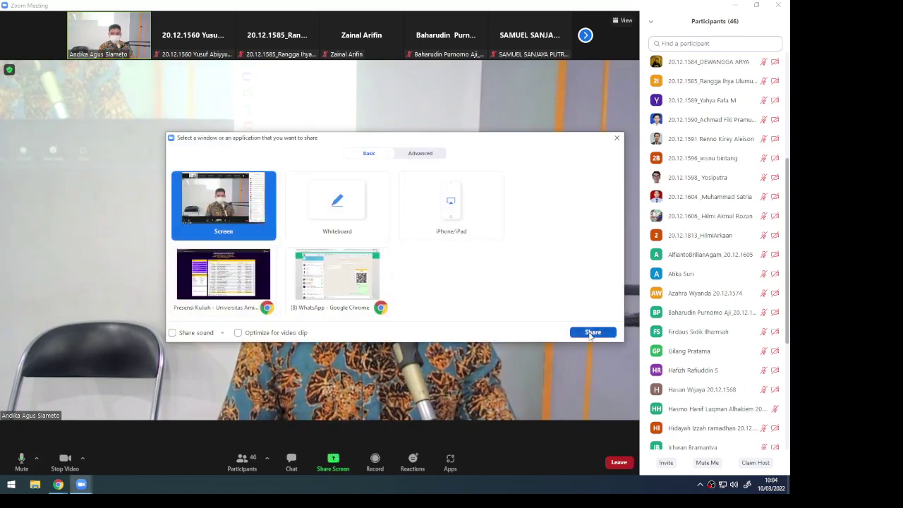
pyautogui.click(591, 331)
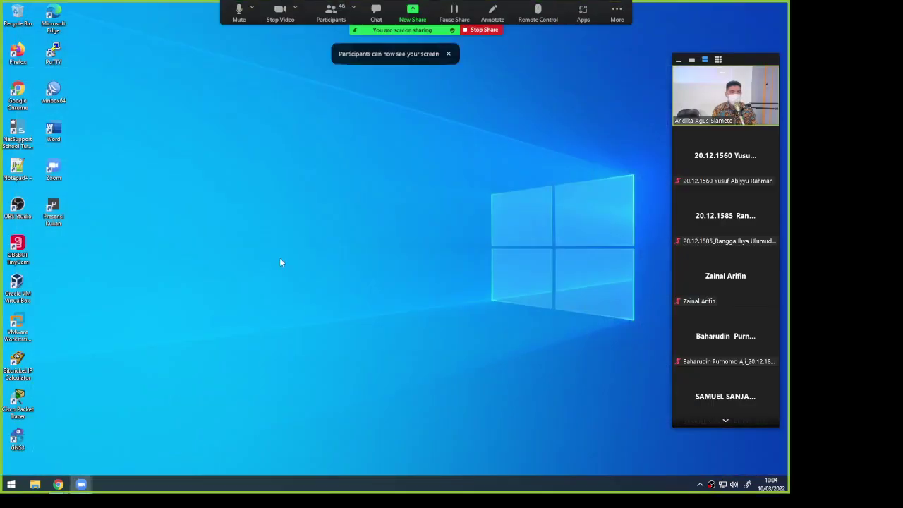
# Launch Cisco Packet Tracer from the desktop shortcut and switch Zoom's video panel to speaker view
pyautogui.click(19, 409)
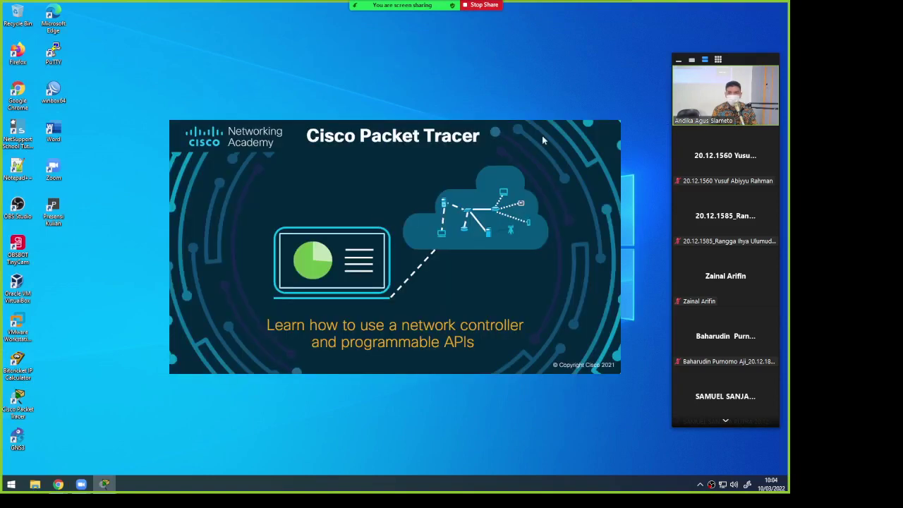
pyautogui.click(691, 59)
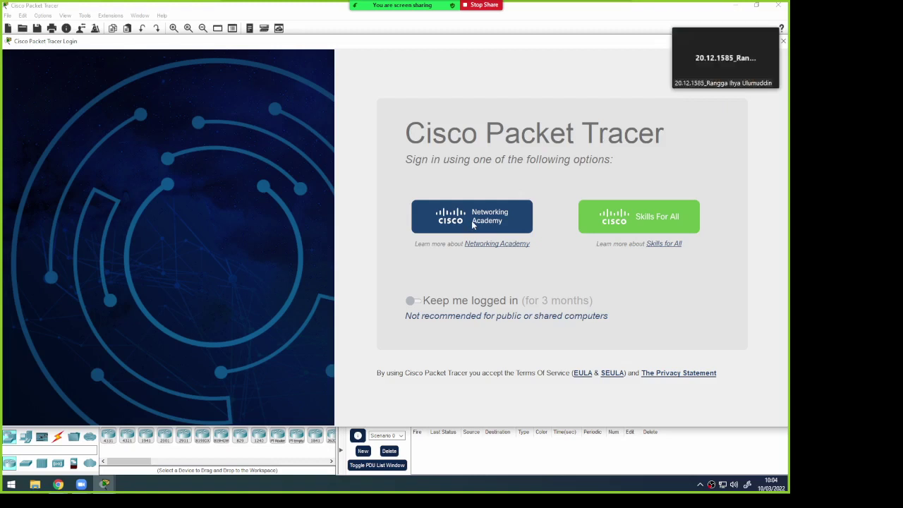
# Log in through Networking Academy with the account's e-mail address and password
pyautogui.click(472, 223)
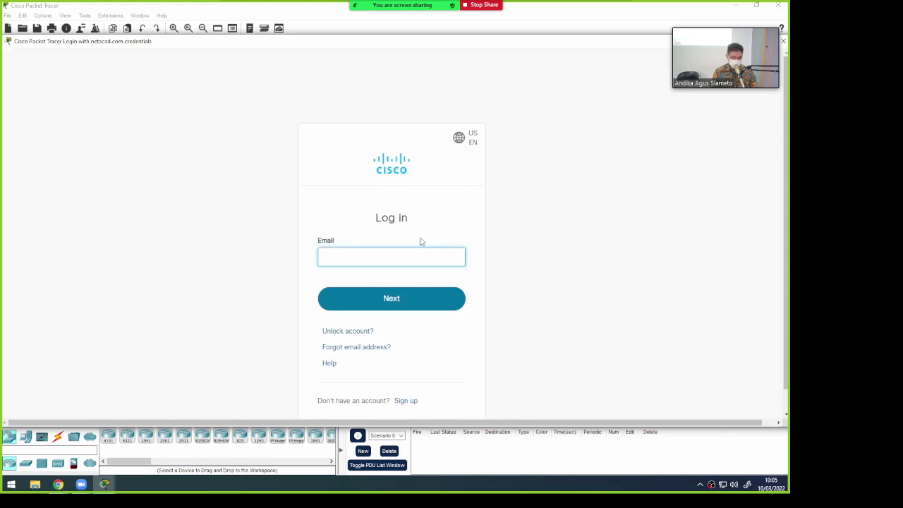
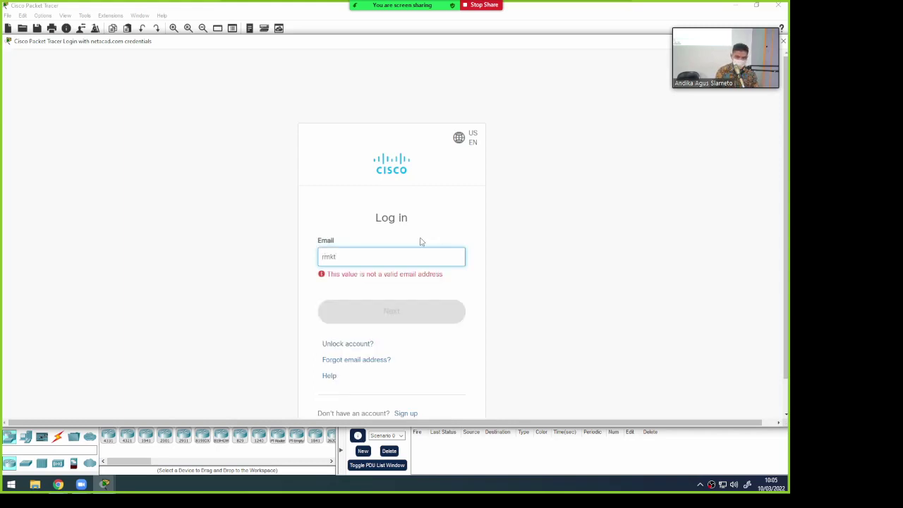
pyautogui.press('Return')
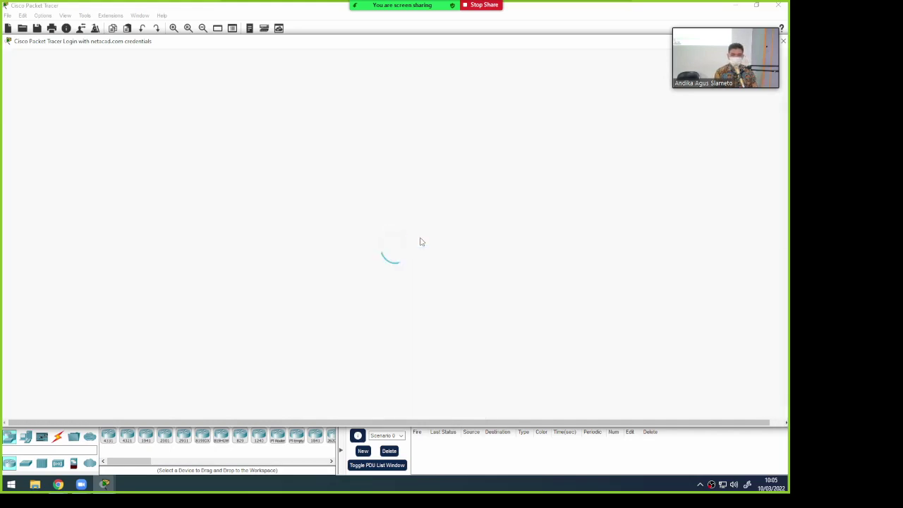
pyautogui.press('Return')
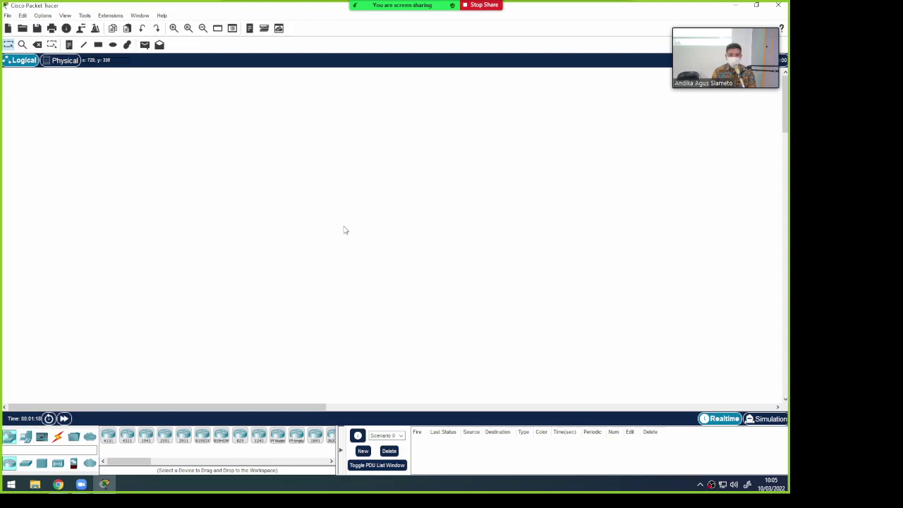
# Wait for the login to finish and the blank Logical workspace to load
pyautogui.moveTo(775, 23)
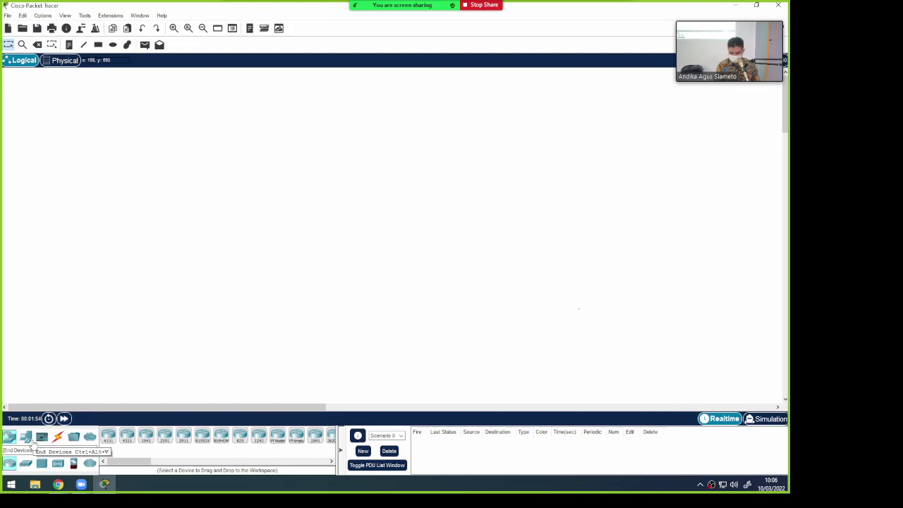
# Turn on Windows Magnifier at 200% and scroll the router list in the device palette
pyautogui.press('super+plus')
pyautogui.scroll(-2, 68, 392)
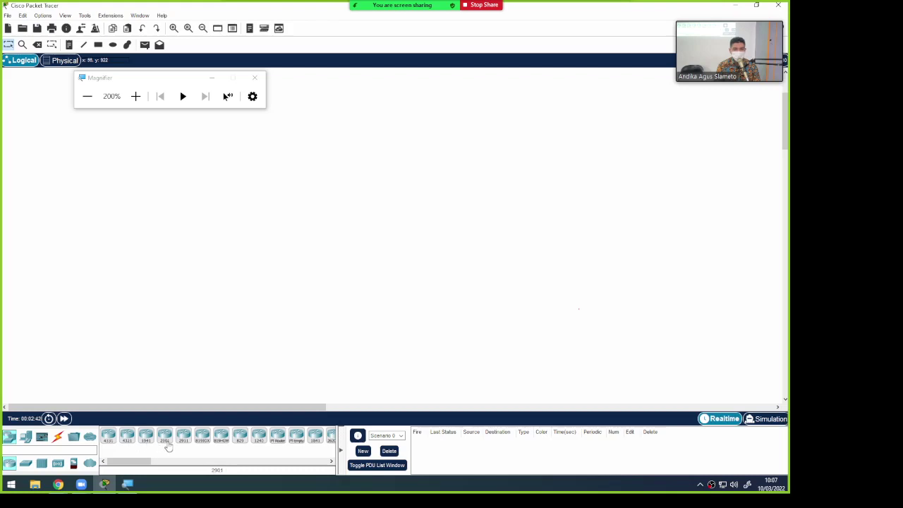
# Scroll the device palette, then list the switch models followed by the hub devices
pyautogui.moveTo(136, 465); pyautogui.dragTo(100, 471)
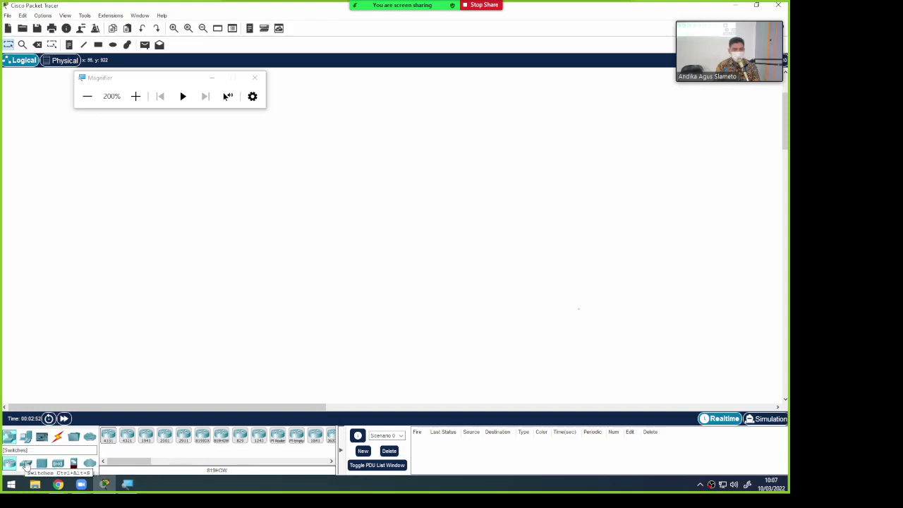
pyautogui.click(26, 463)
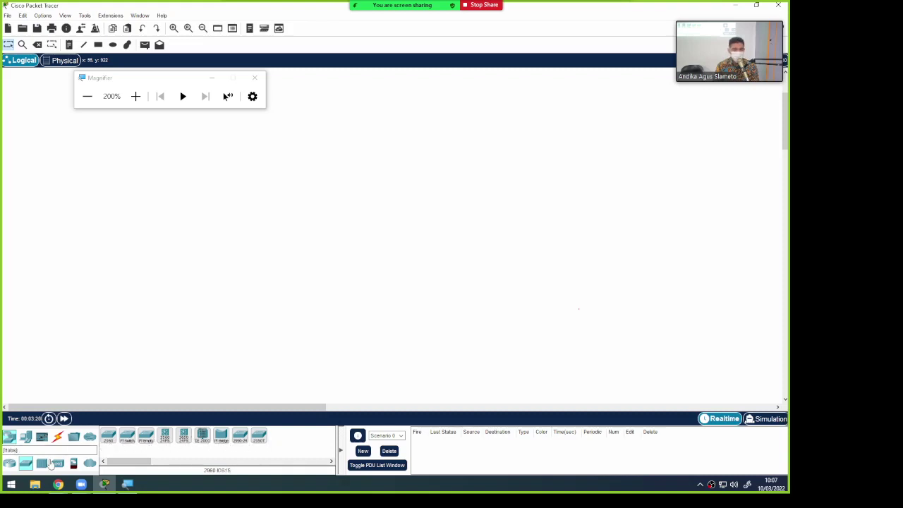
pyautogui.click(42, 464)
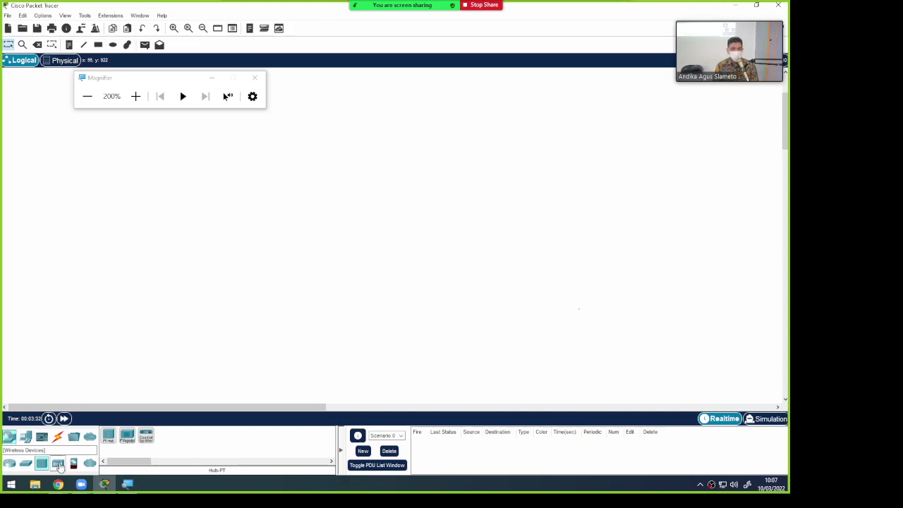
# Scroll through the wireless device models, then show the ASA 5506-X and 5505 security appliances
pyautogui.click(59, 464)
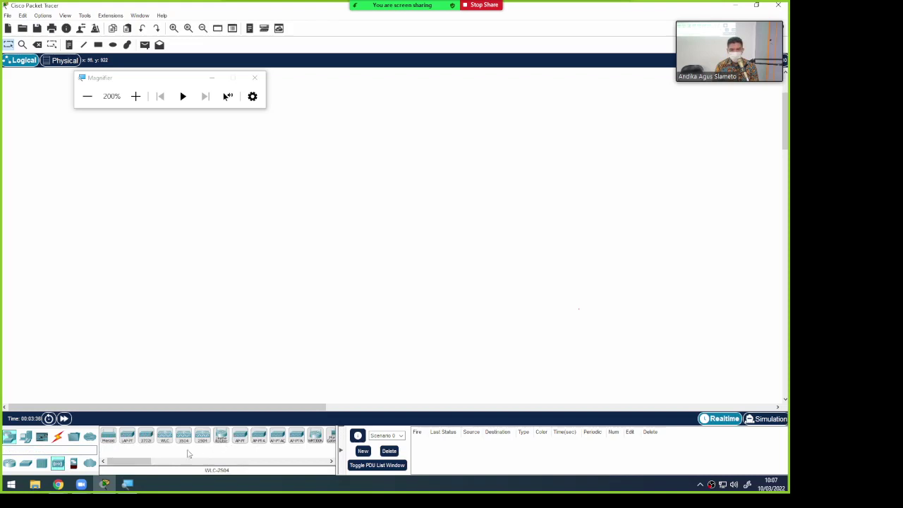
pyautogui.moveTo(135, 463); pyautogui.dragTo(146, 462)
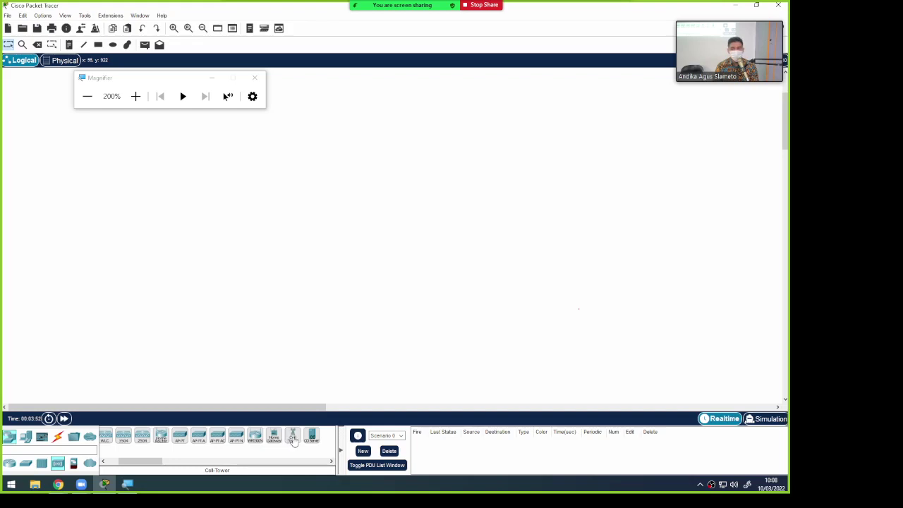
pyautogui.moveTo(136, 462); pyautogui.dragTo(113, 462)
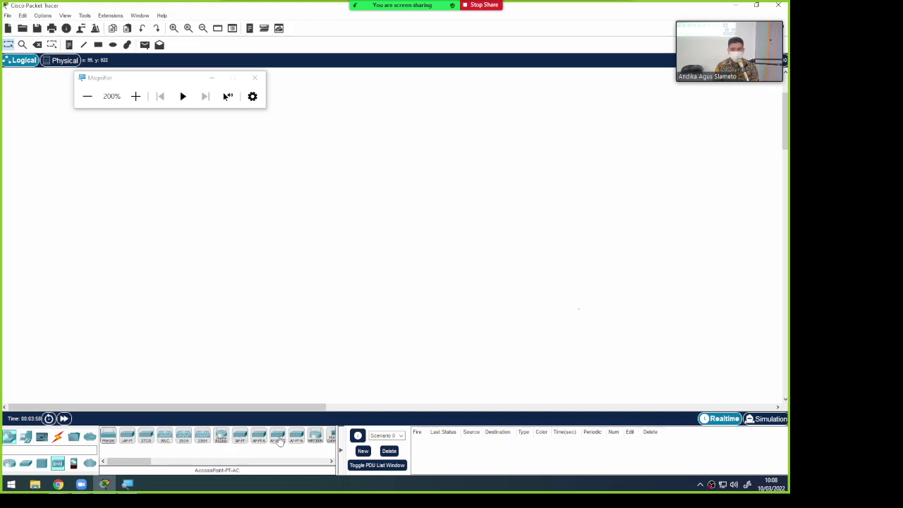
pyautogui.moveTo(134, 462); pyautogui.dragTo(145, 463)
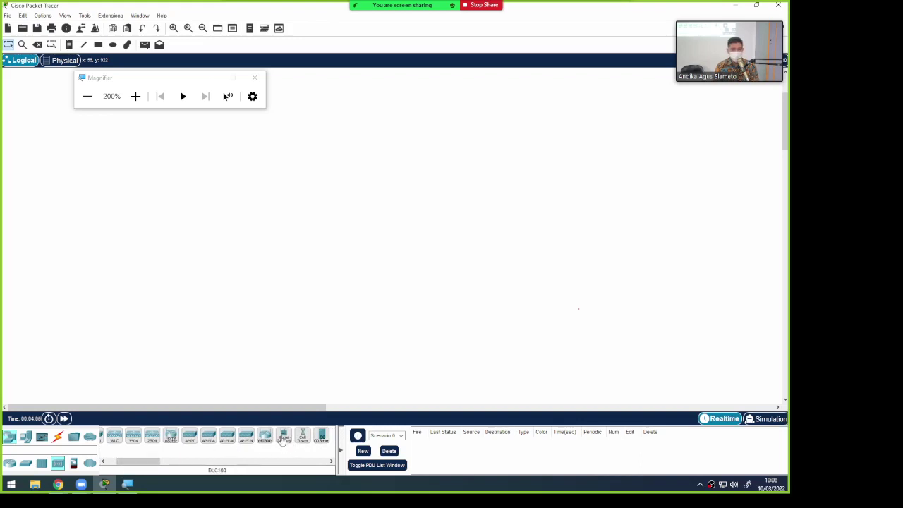
pyautogui.moveTo(138, 465); pyautogui.dragTo(129, 466)
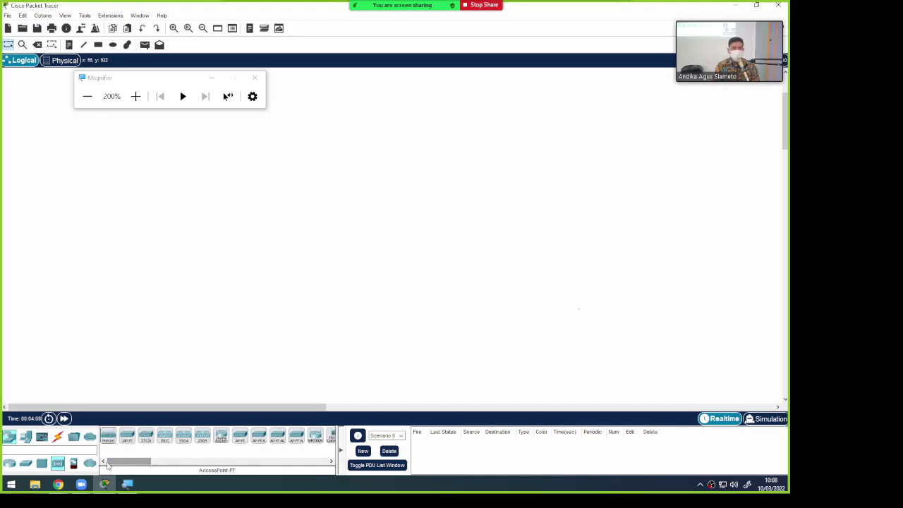
pyautogui.click(74, 463)
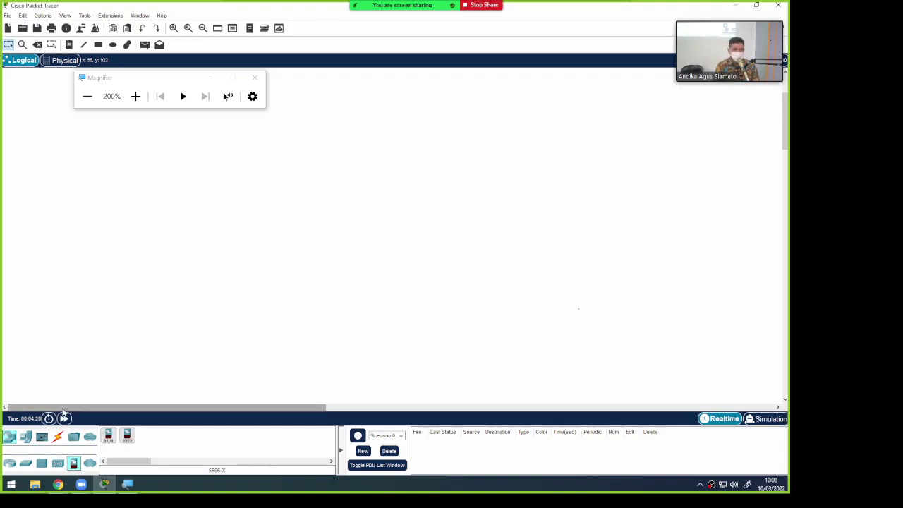
# List the WAN Emulation devices: Cloud-PT, Cloud-PT-Empty, DSL-Modem-PT and Cable-Modem-PT
pyautogui.click(90, 463)
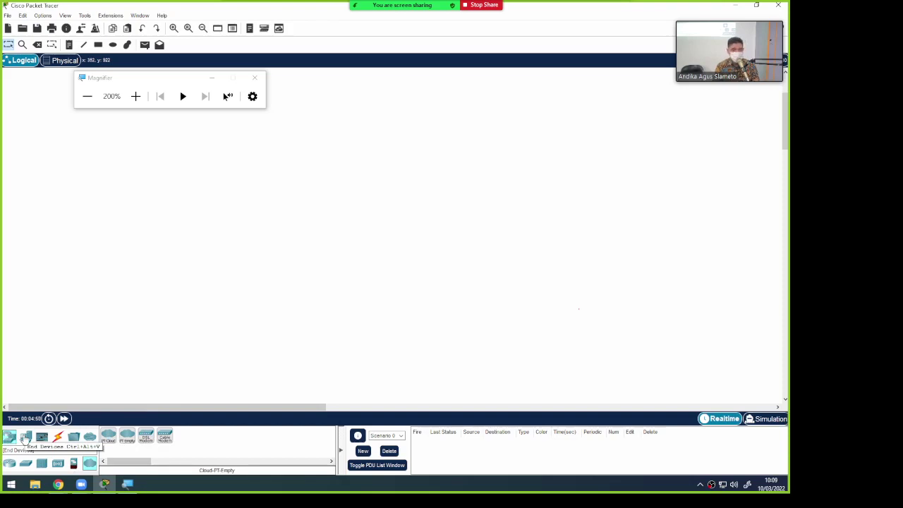
pyautogui.click(25, 437)
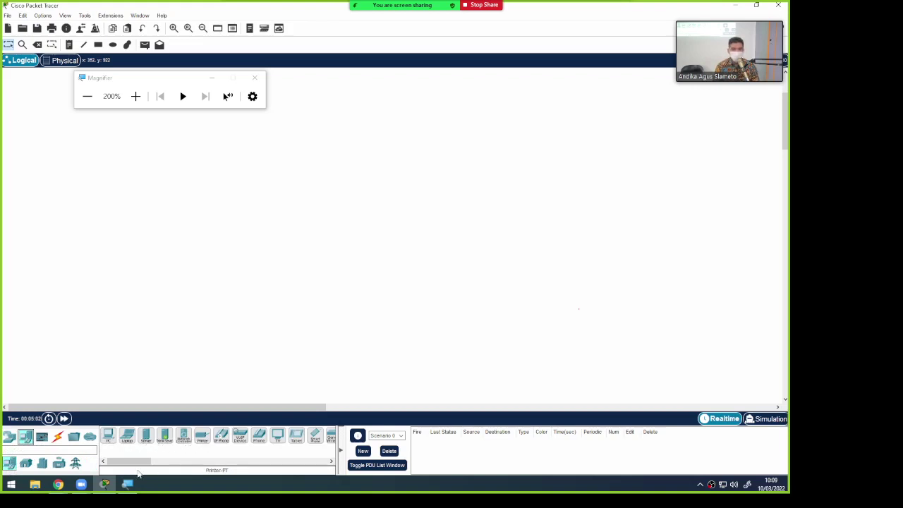
pyautogui.moveTo(137, 461); pyautogui.dragTo(150, 464)
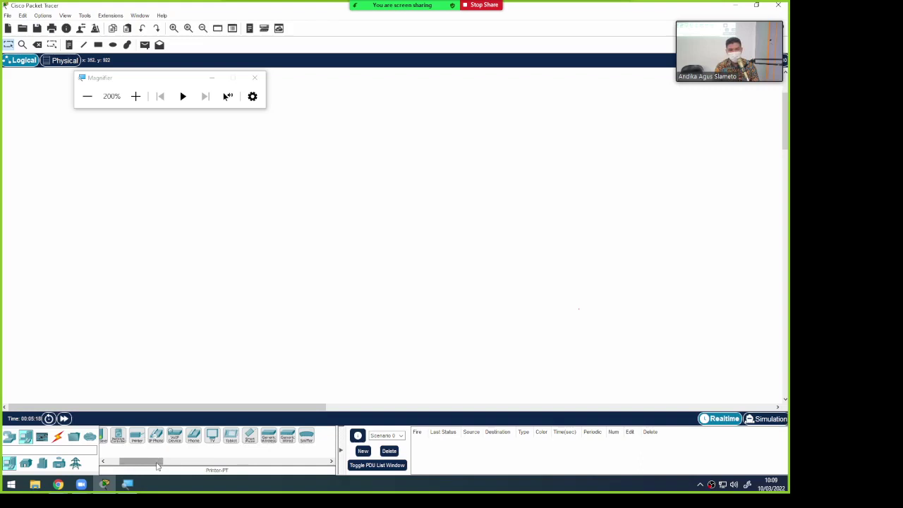
pyautogui.moveTo(158, 465); pyautogui.dragTo(136, 465)
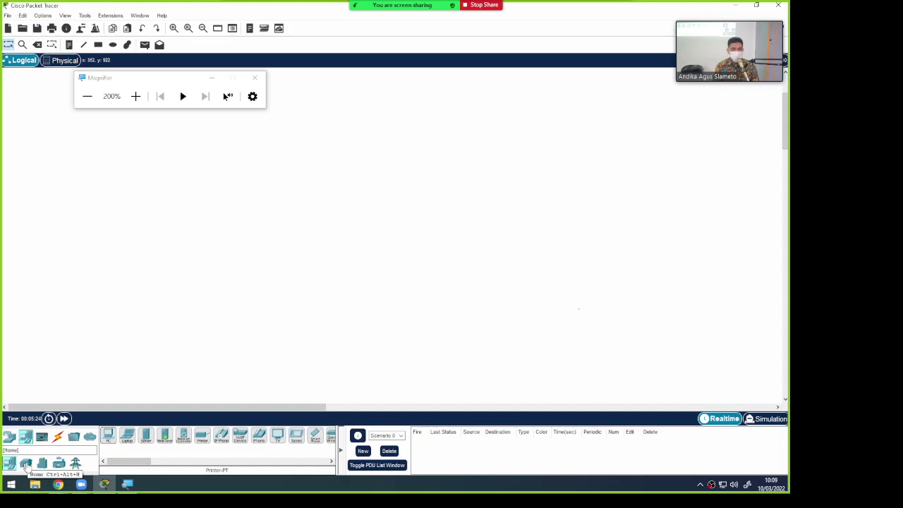
pyautogui.click(25, 464)
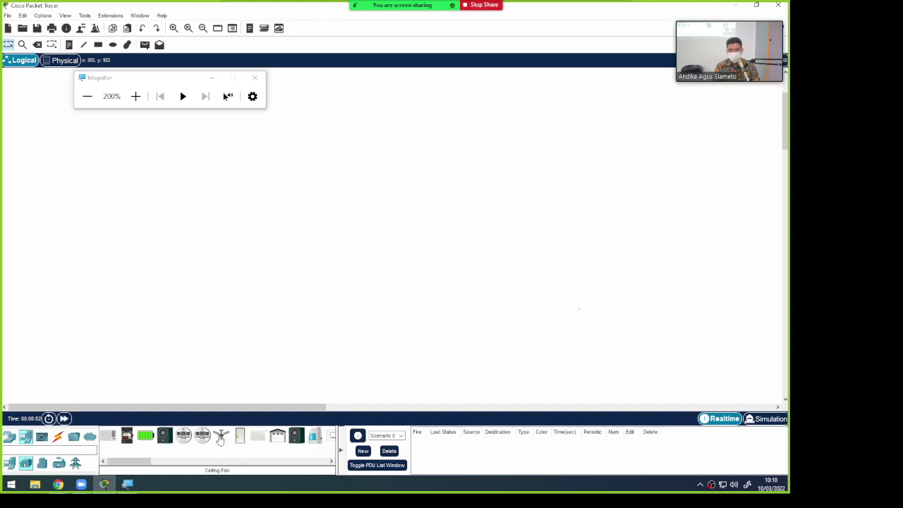
pyautogui.moveTo(137, 463); pyautogui.dragTo(190, 462)
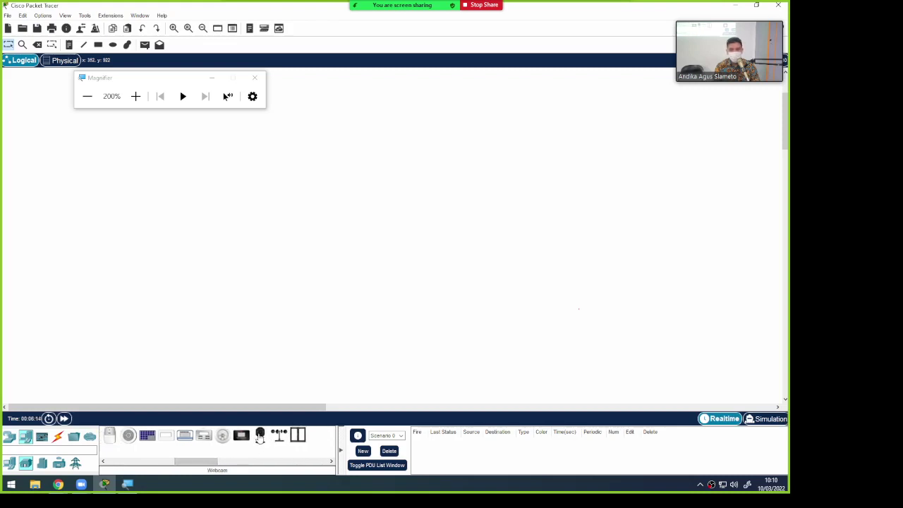
pyautogui.moveTo(196, 462); pyautogui.dragTo(134, 468)
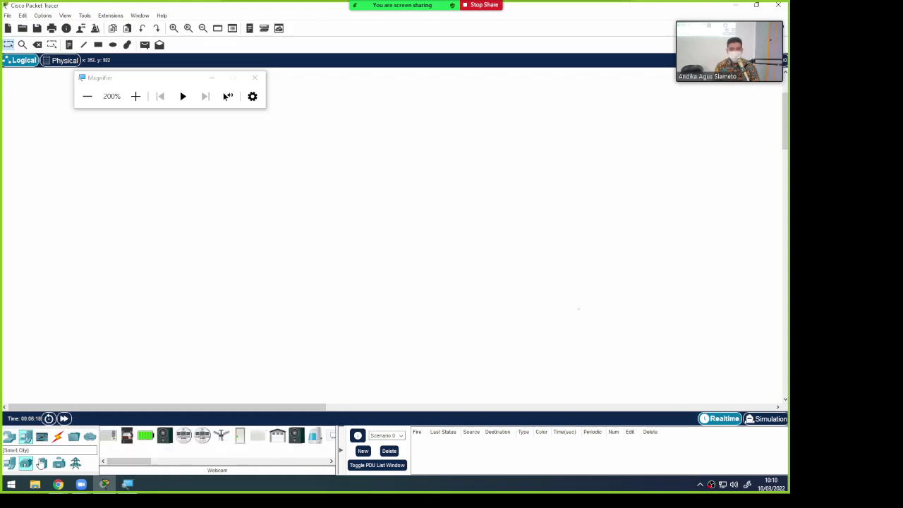
# Browse the Smart City and Industrial device lists, then show the Power Grid devices
pyautogui.click(43, 463)
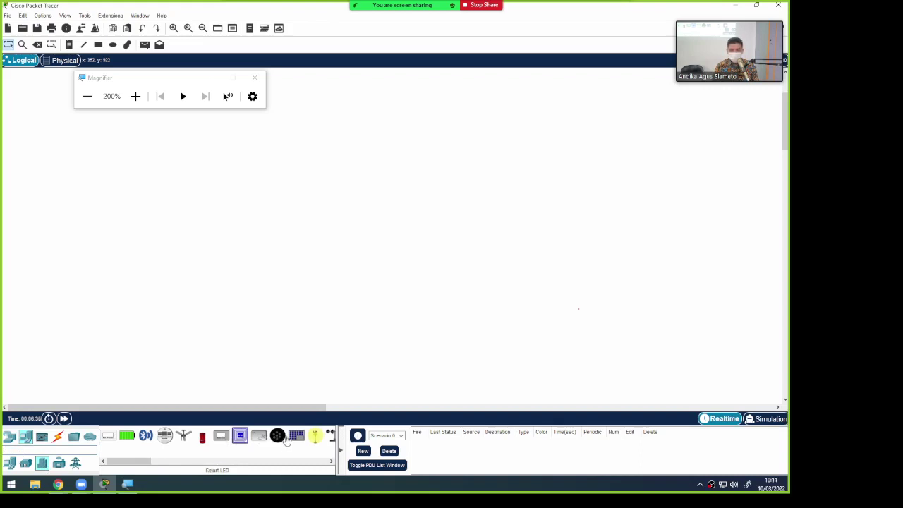
pyautogui.moveTo(143, 461); pyautogui.dragTo(121, 463)
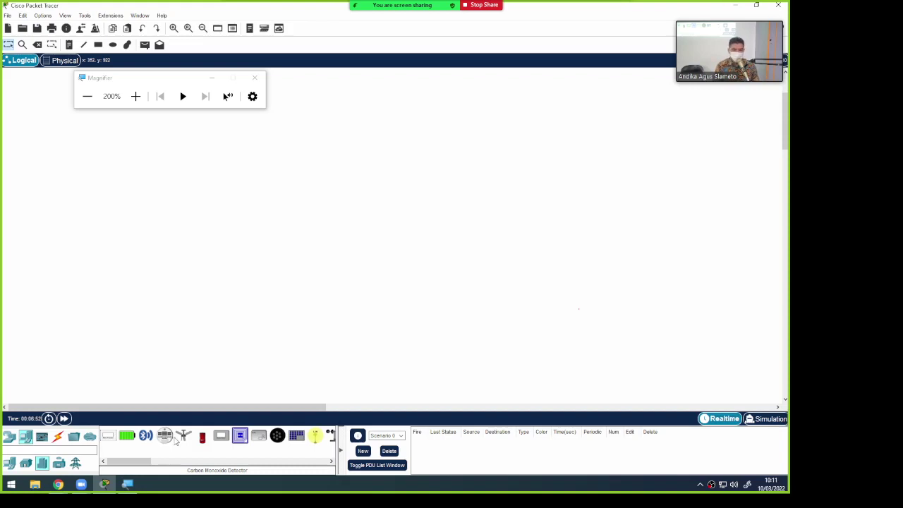
pyautogui.click(60, 464)
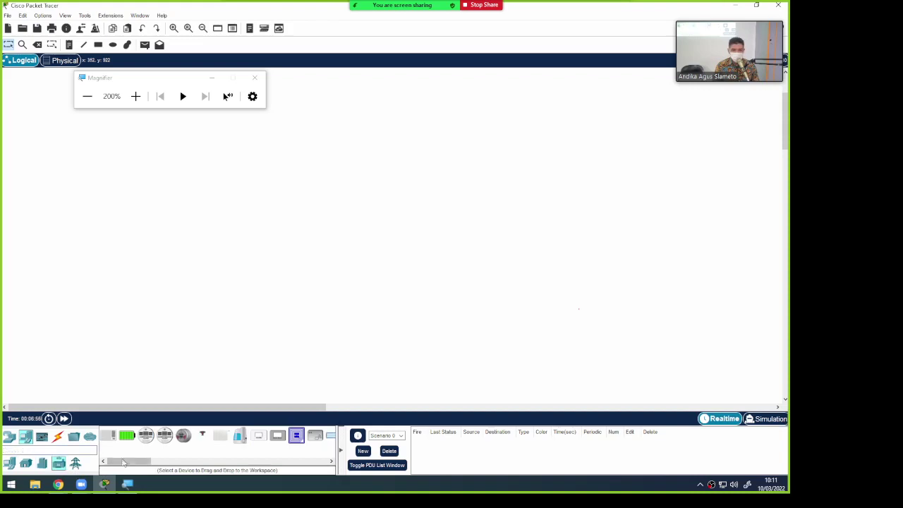
pyautogui.moveTo(139, 462); pyautogui.dragTo(110, 464)
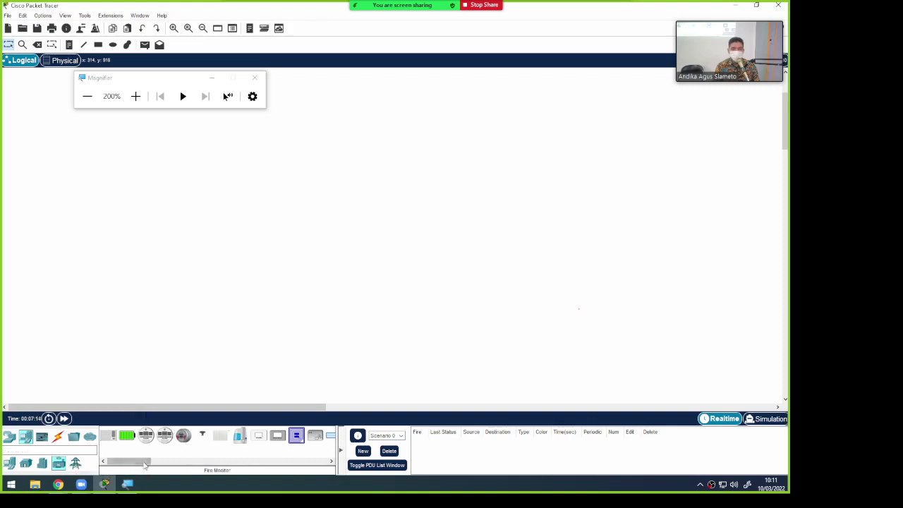
pyautogui.click(77, 465)
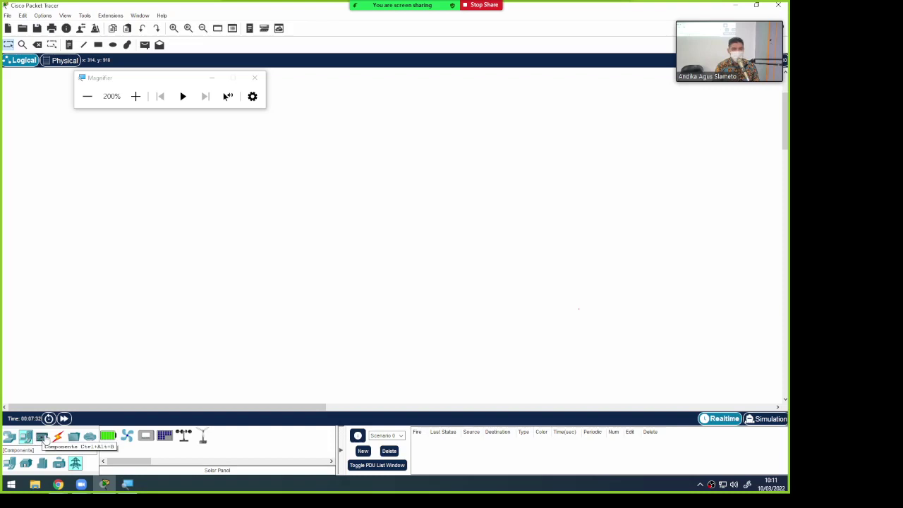
# Open the IoT Components category and scroll through the actuator devices
pyautogui.click(44, 437)
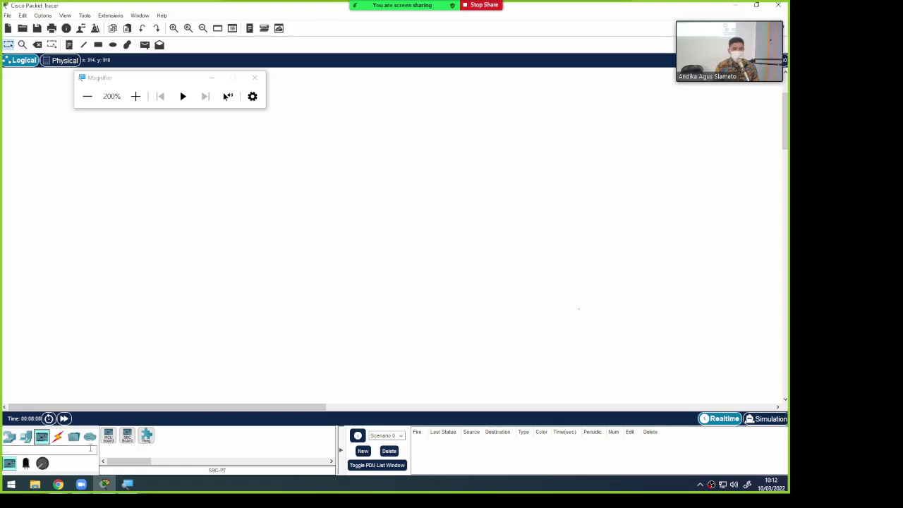
pyautogui.click(26, 463)
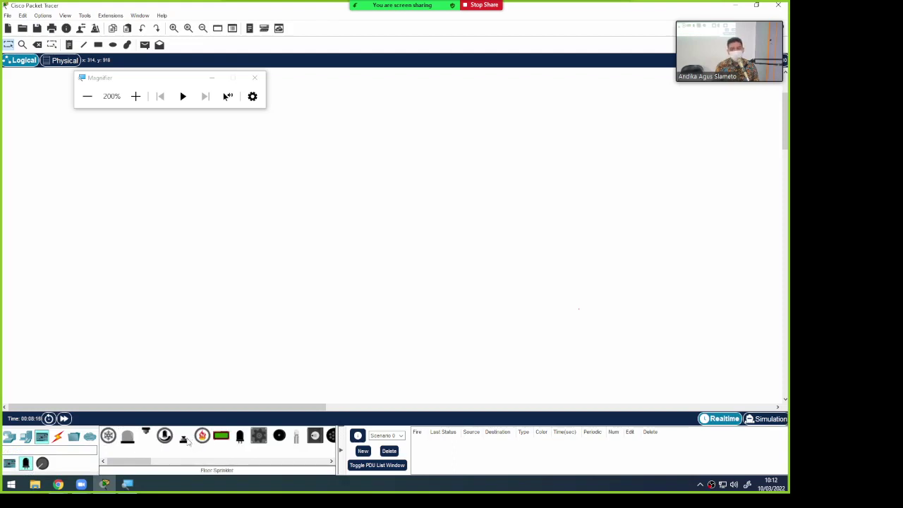
pyautogui.moveTo(134, 462); pyautogui.dragTo(143, 463)
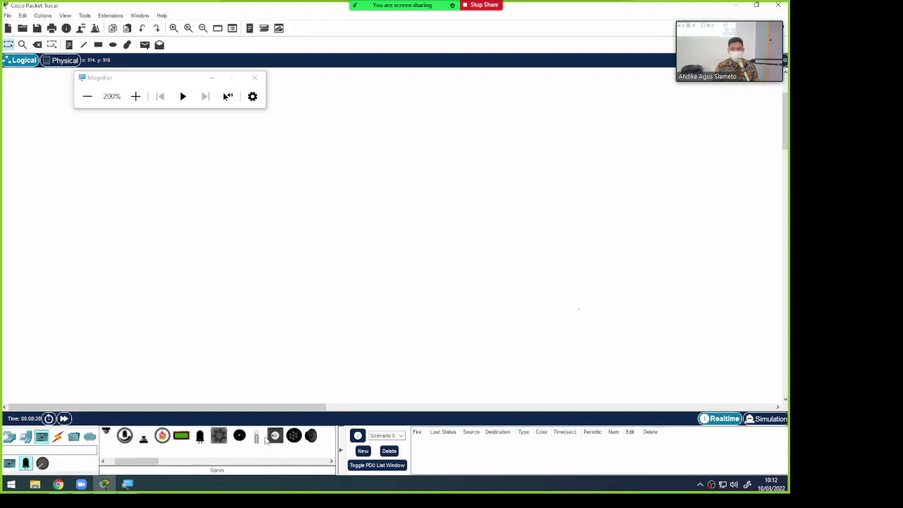
pyautogui.moveTo(136, 462); pyautogui.dragTo(123, 462)
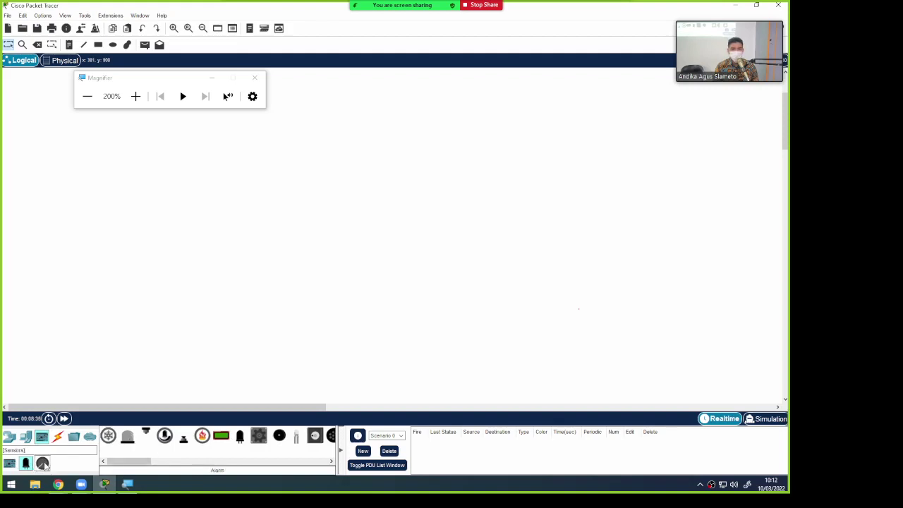
# List the sensor devices, such as Flex Sensor and General Environment Sensor, scrolling through them
pyautogui.click(43, 464)
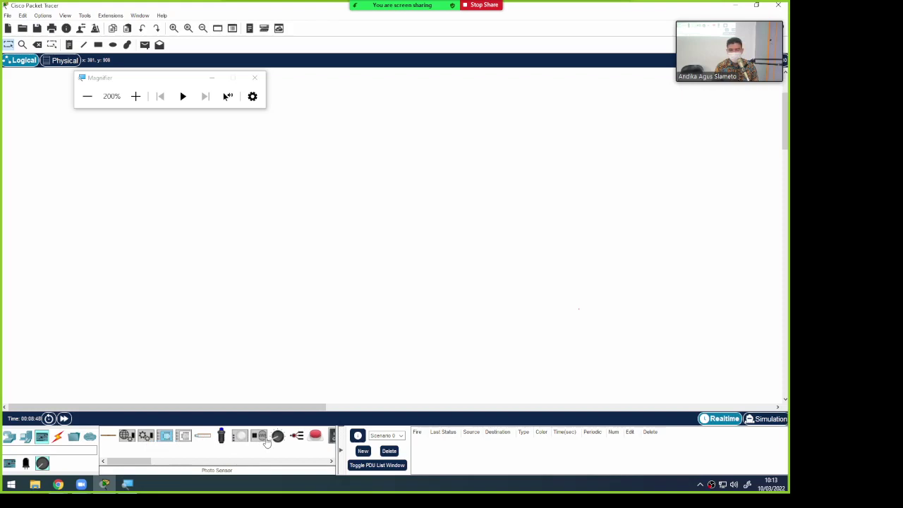
pyautogui.moveTo(143, 461); pyautogui.dragTo(174, 461)
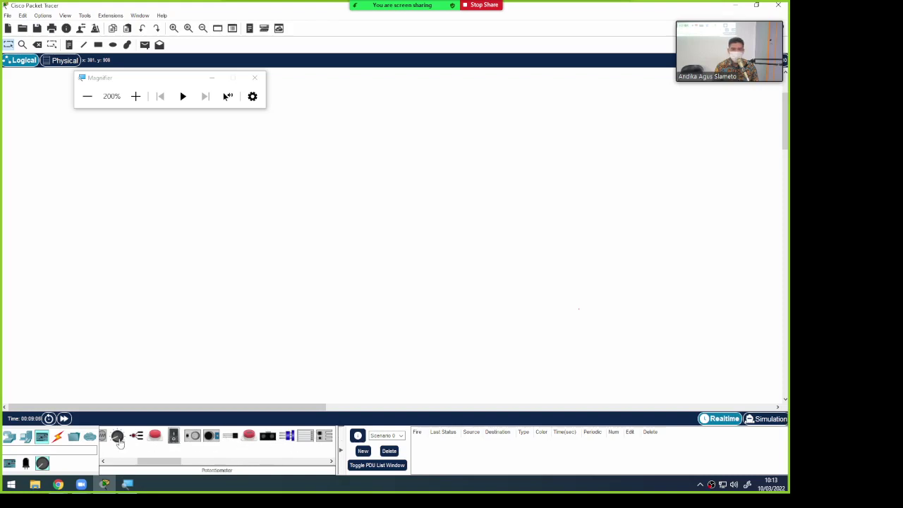
pyautogui.moveTo(151, 461); pyautogui.dragTo(120, 467)
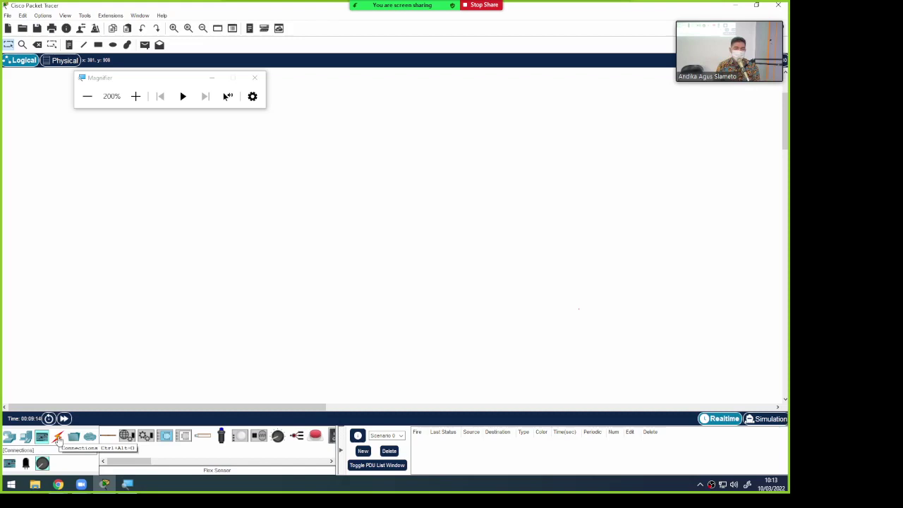
# Show the connection cable types, then the structured cabling items available only in Physical View
pyautogui.click(58, 437)
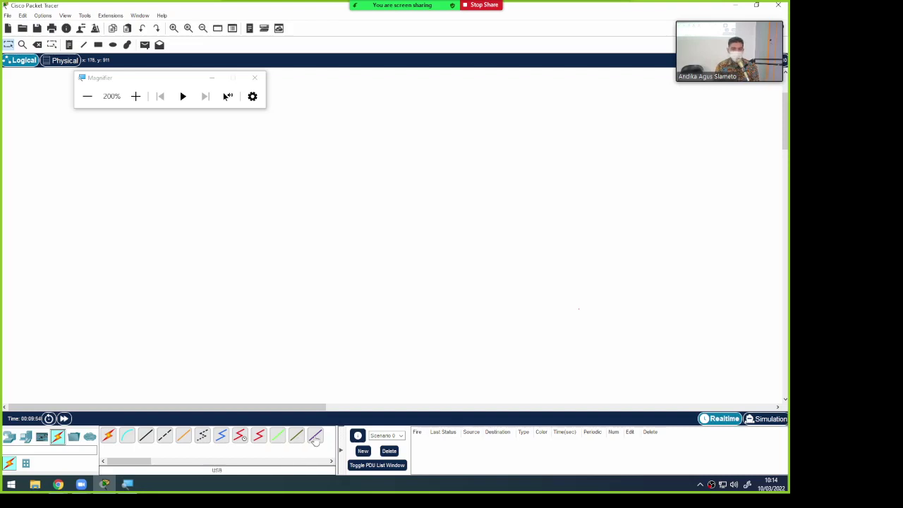
pyautogui.click(26, 464)
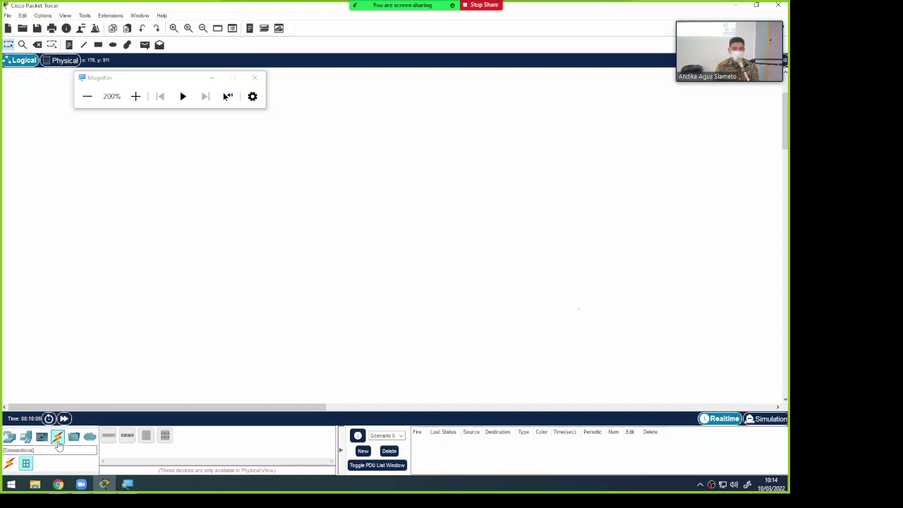
# Show the Multiuser Connection Remote Network item, then return magnification to 100% and close Magnifier
pyautogui.click(74, 437)
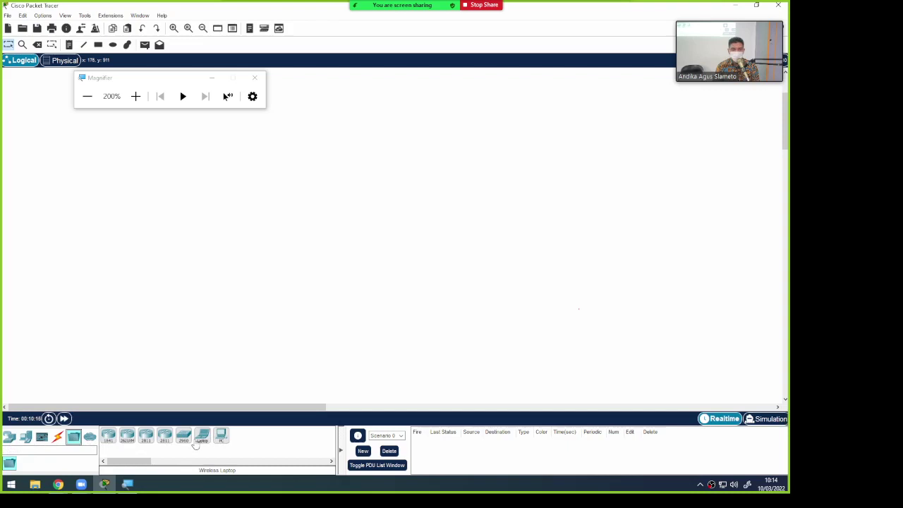
pyautogui.click(90, 437)
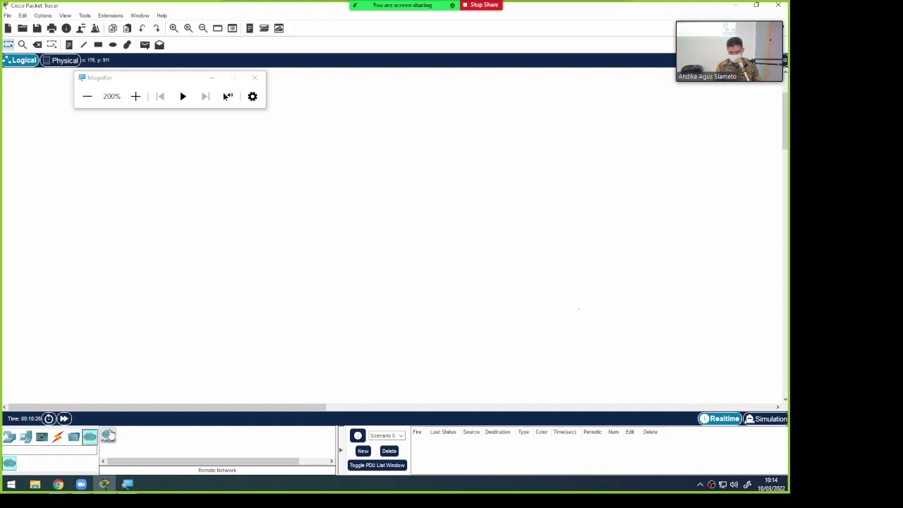
pyautogui.press('super+minus')
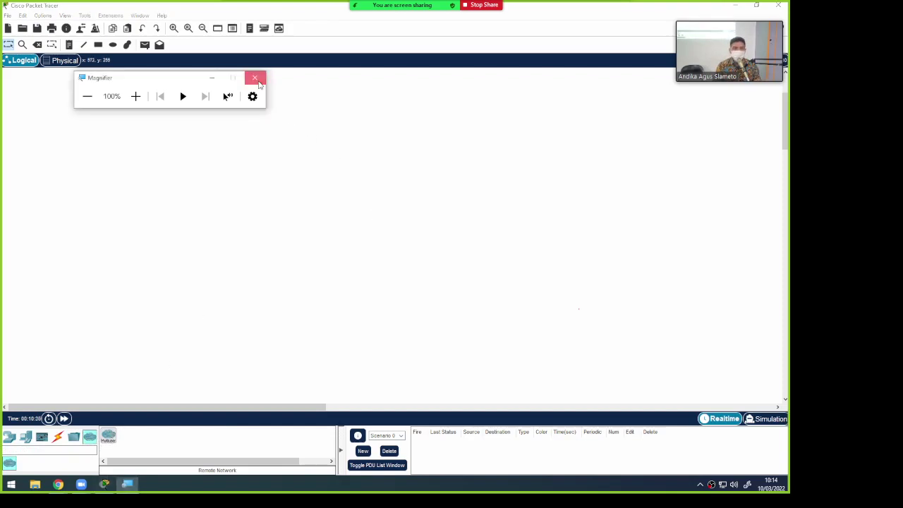
pyautogui.click(255, 77)
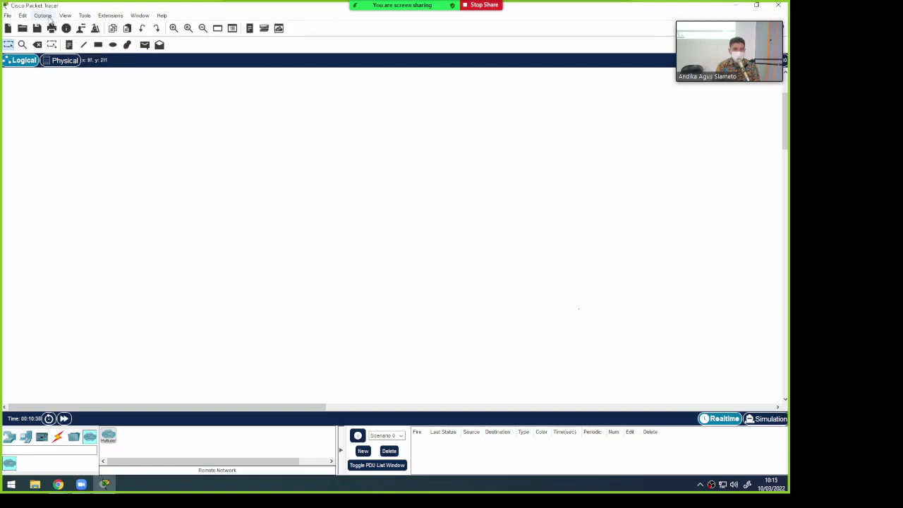
pyautogui.click(47, 16)
pyautogui.click(51, 46)
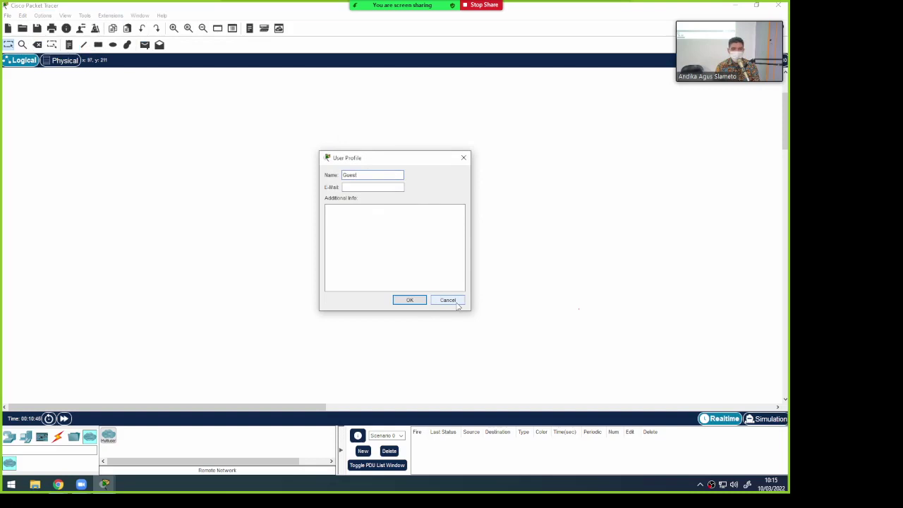
pyautogui.doubleClick(368, 178)
pyautogui.click(448, 301)
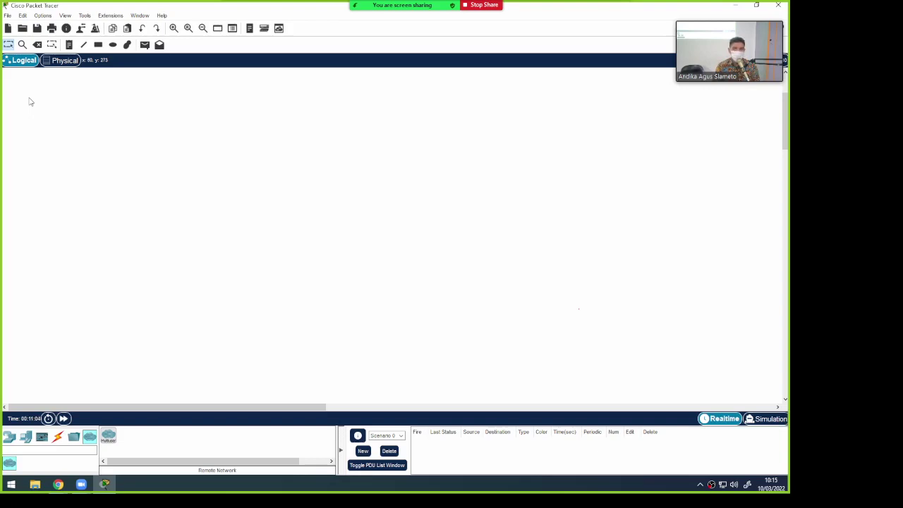
pyautogui.click(62, 60)
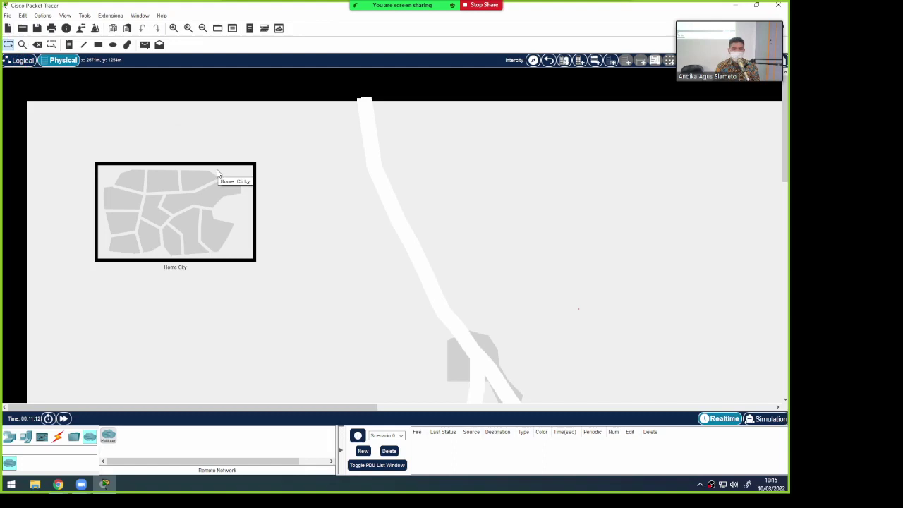
pyautogui.click(20, 60)
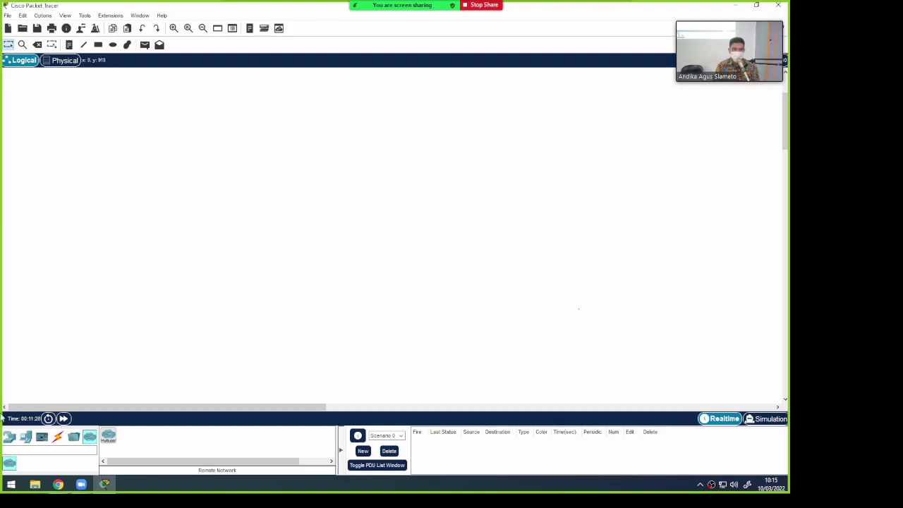
# Place a 2911 router and a 2960 switch to its left on the canvas
pyautogui.click(9, 437)
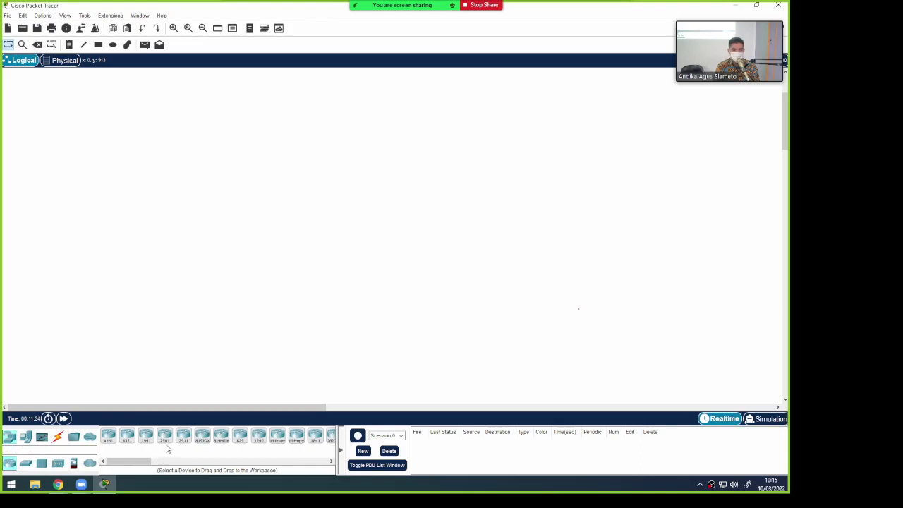
pyautogui.moveTo(183, 442); pyautogui.dragTo(341, 162)
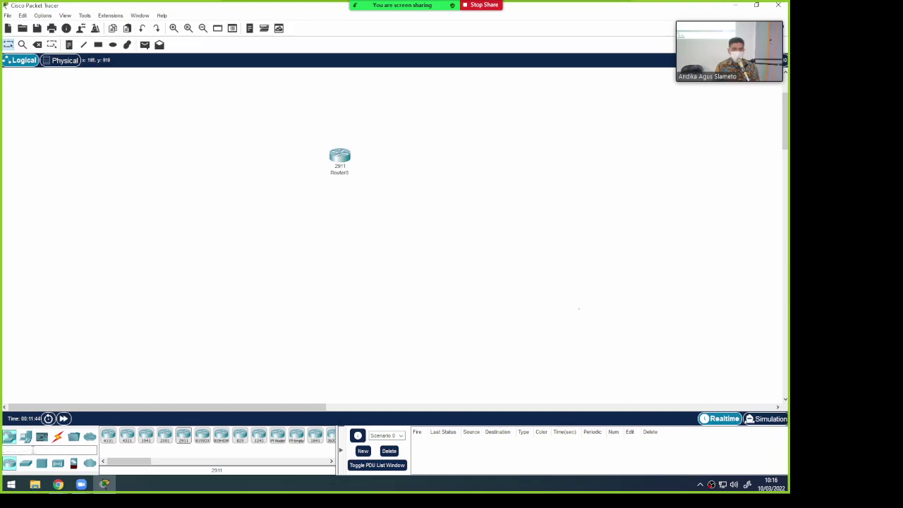
pyautogui.click(27, 464)
pyautogui.moveTo(108, 437); pyautogui.dragTo(269, 165)
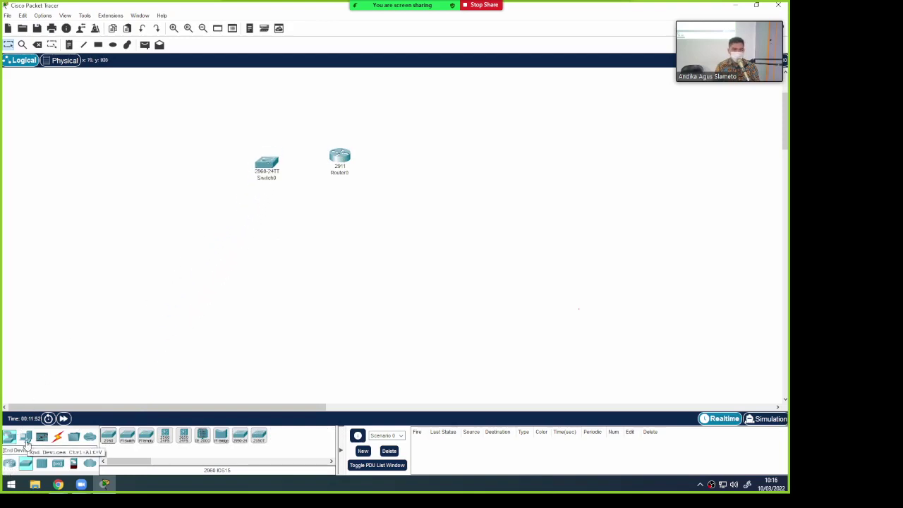
# Add a PC, laptop, server and printer around the switch, nudging PC0 into place
pyautogui.click(26, 439)
pyautogui.moveTo(109, 440); pyautogui.dragTo(176, 183)
pyautogui.click(177, 183)
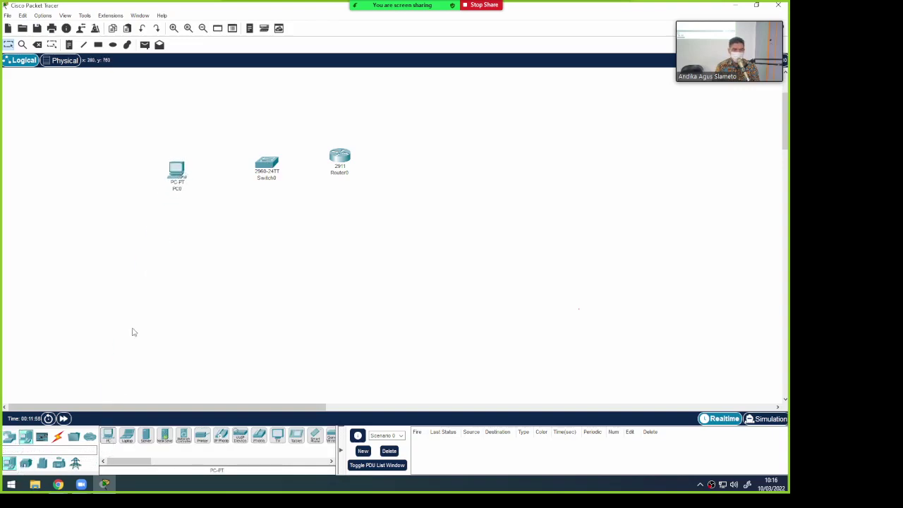
pyautogui.moveTo(129, 442); pyautogui.dragTo(268, 261)
pyautogui.moveTo(145, 442); pyautogui.dragTo(216, 102)
pyautogui.moveTo(169, 175); pyautogui.dragTo(163, 182)
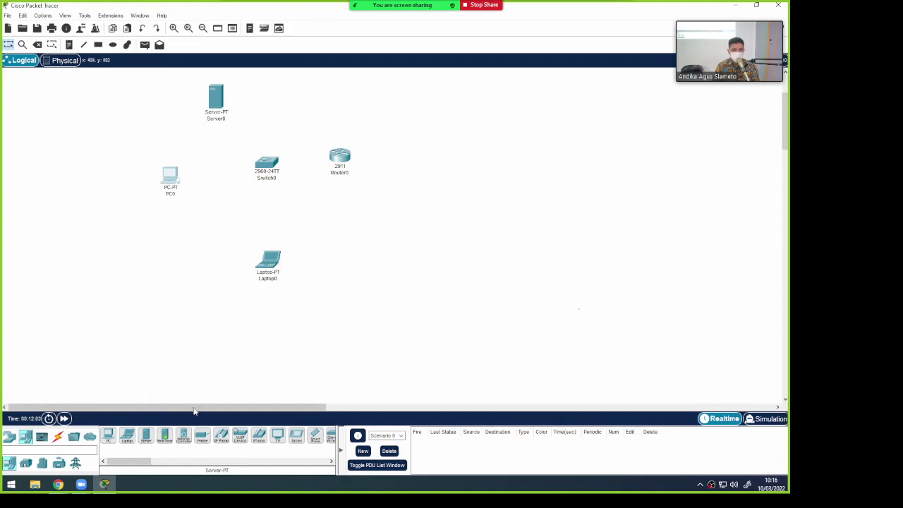
pyautogui.moveTo(201, 436); pyautogui.dragTo(199, 268)
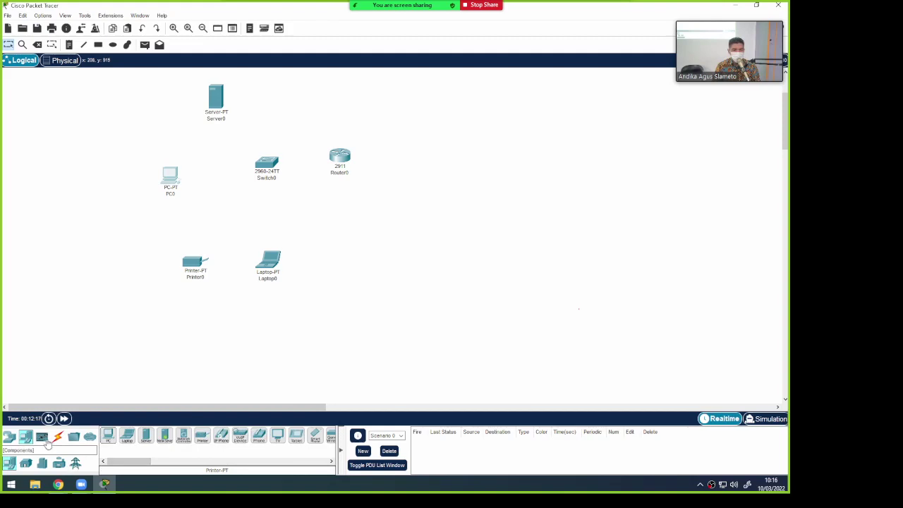
# Browse the device categories and place a WRT300N wireless router on the canvas
pyautogui.click(26, 463)
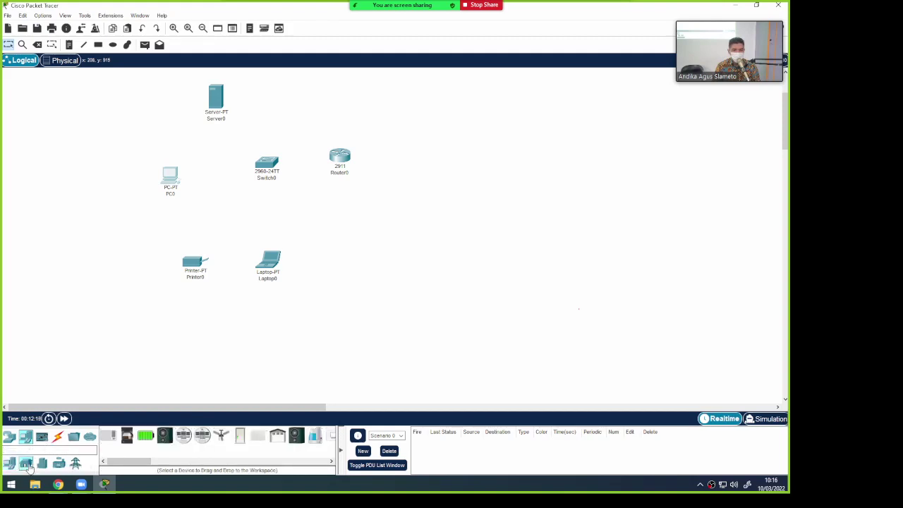
pyautogui.click(42, 437)
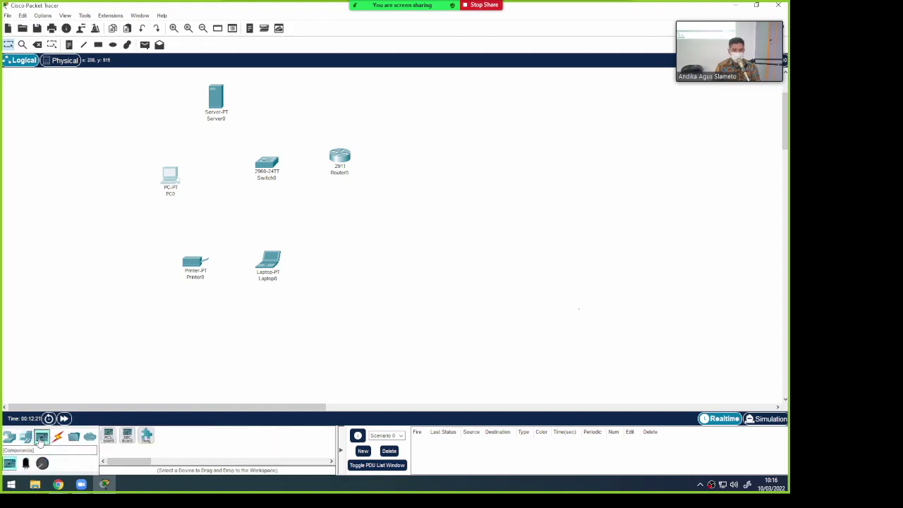
pyautogui.click(9, 437)
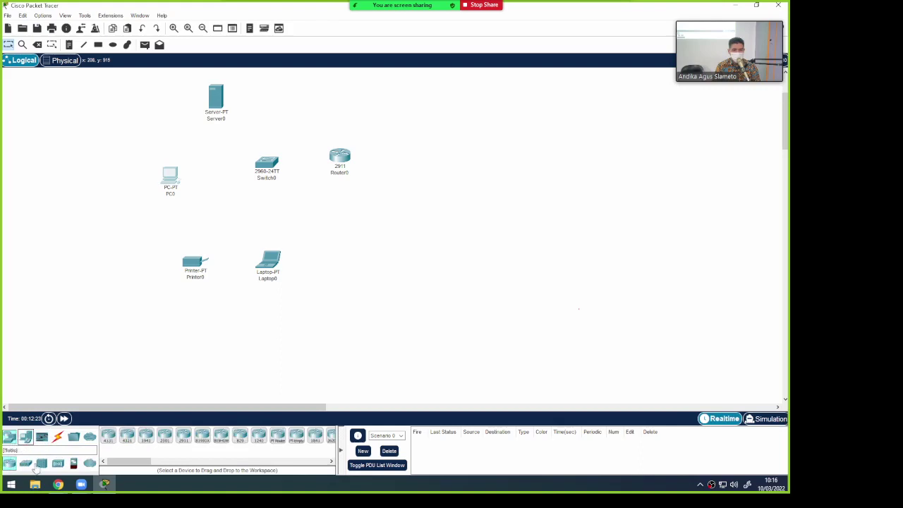
pyautogui.click(58, 463)
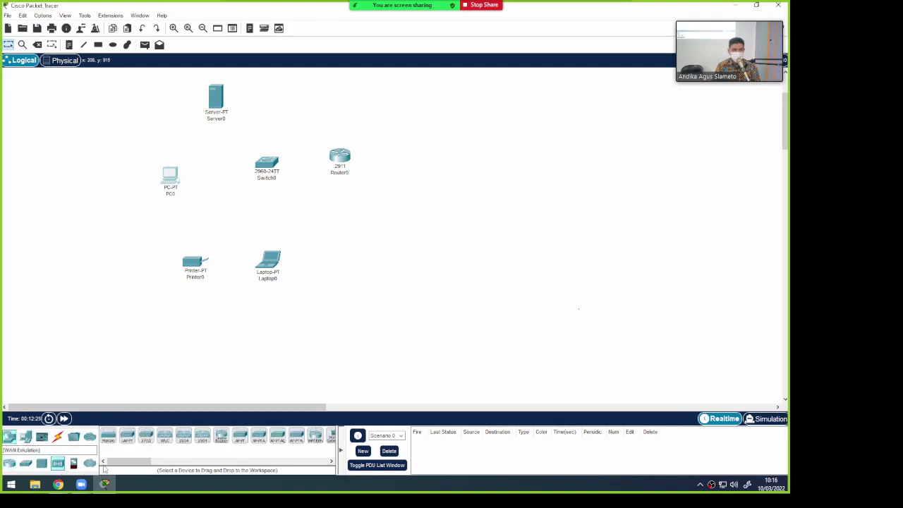
pyautogui.moveTo(145, 461); pyautogui.dragTo(156, 459)
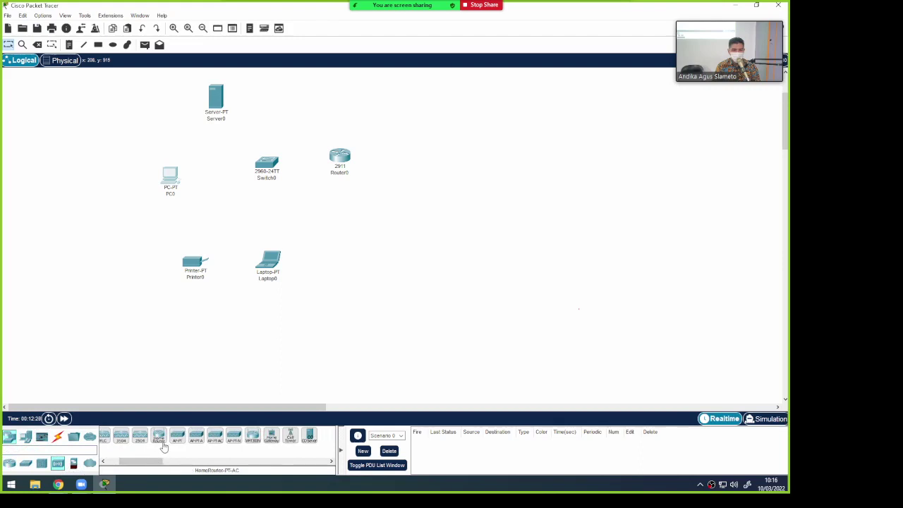
pyautogui.click(252, 435)
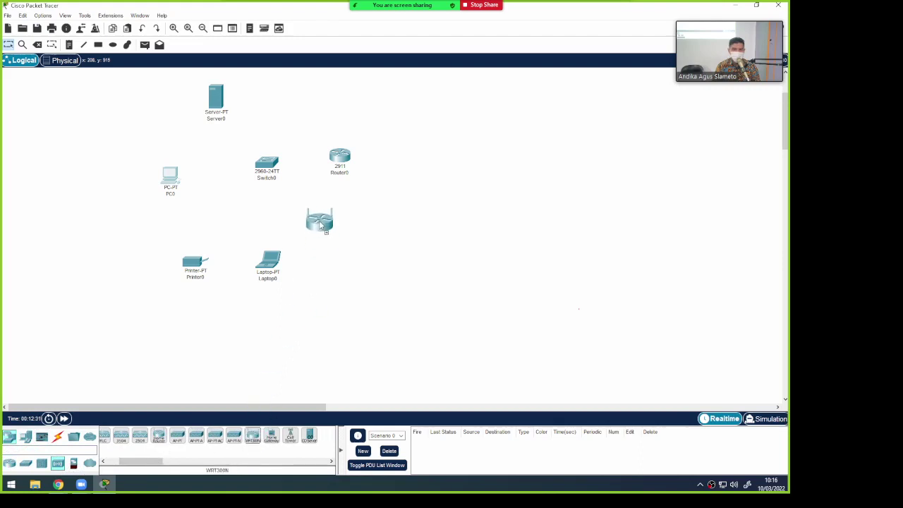
pyautogui.click(267, 211)
# Shift Laptop0 down, then add a TabletPC and a smartphone beside it
pyautogui.moveTo(268, 261); pyautogui.dragTo(275, 278)
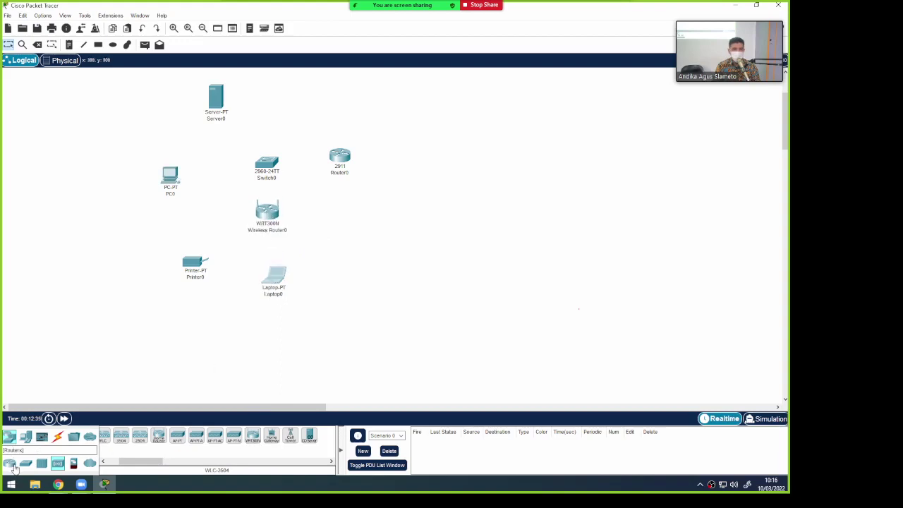
pyautogui.click(25, 437)
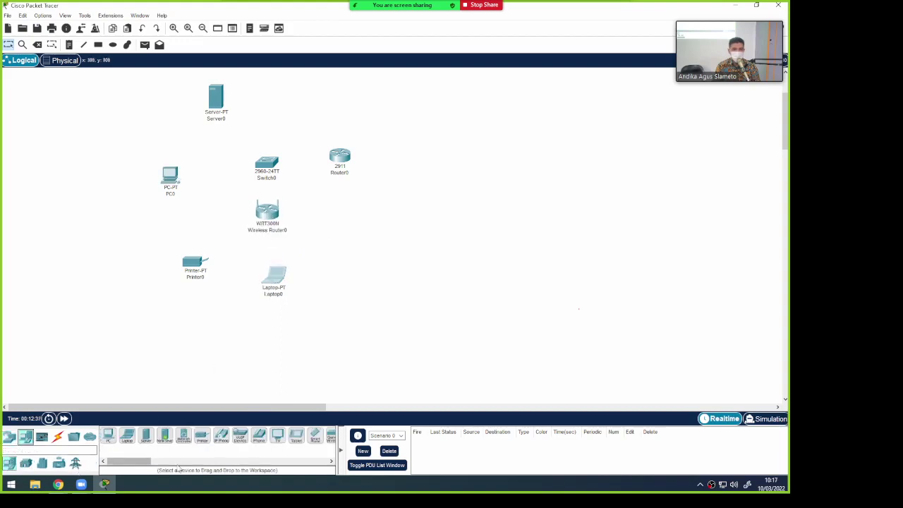
pyautogui.moveTo(295, 438); pyautogui.dragTo(330, 291)
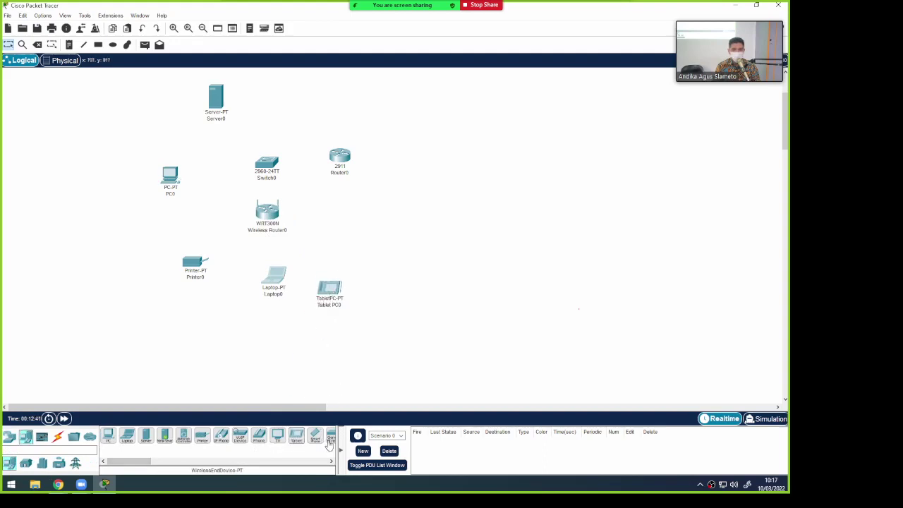
pyautogui.moveTo(315, 437); pyautogui.dragTo(385, 287)
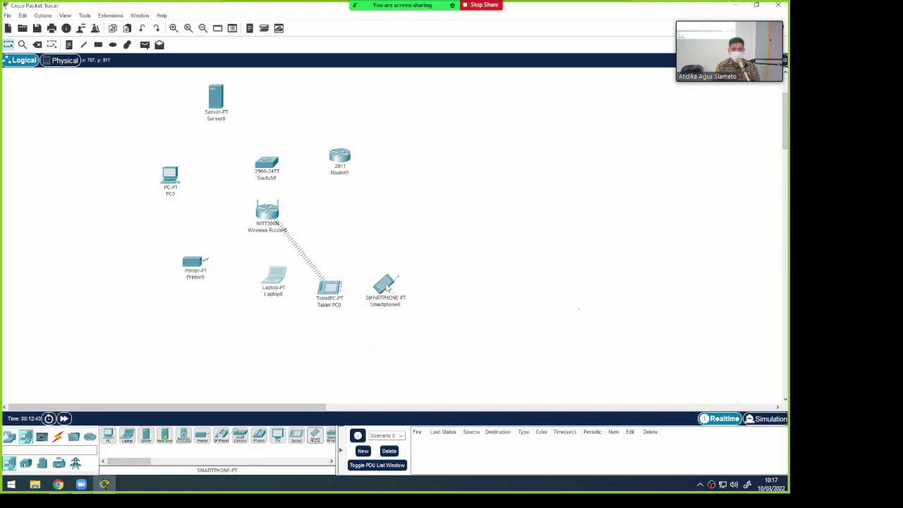
# Tidy the layout by nudging Laptop0, Wireless Router0, Router0 and PC0
pyautogui.moveTo(274, 286); pyautogui.dragTo(268, 294)
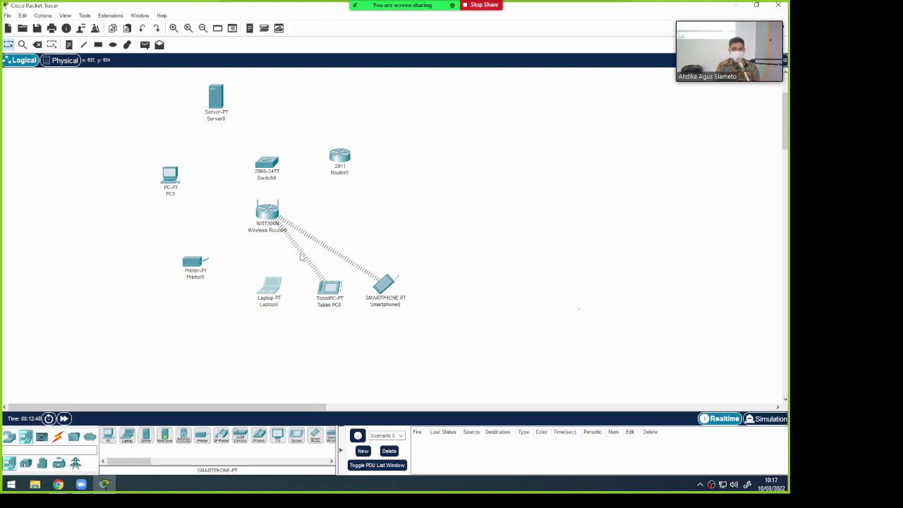
pyautogui.moveTo(272, 215); pyautogui.dragTo(275, 219)
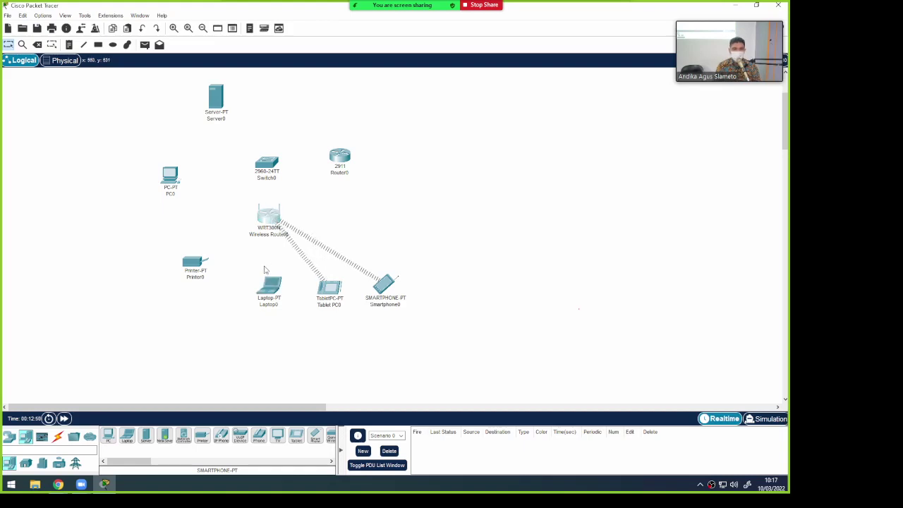
pyautogui.moveTo(274, 296); pyautogui.dragTo(261, 297)
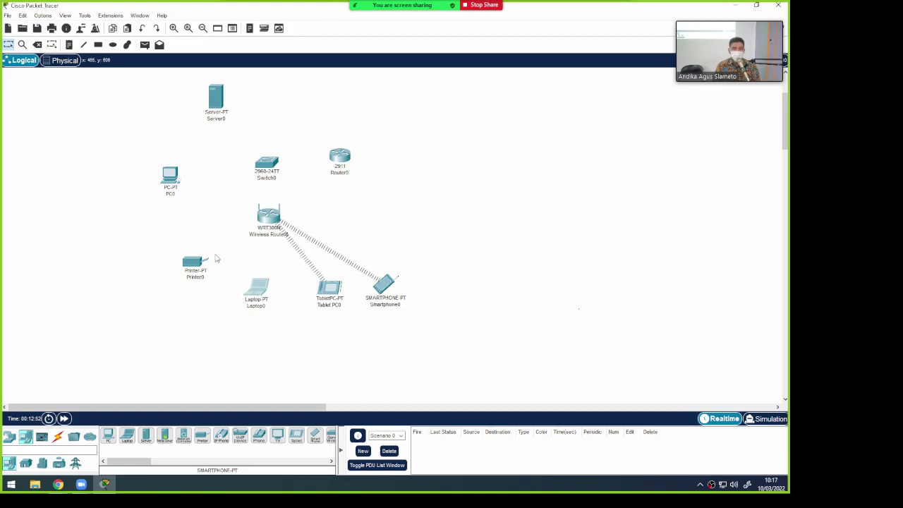
pyautogui.moveTo(350, 157); pyautogui.dragTo(363, 163)
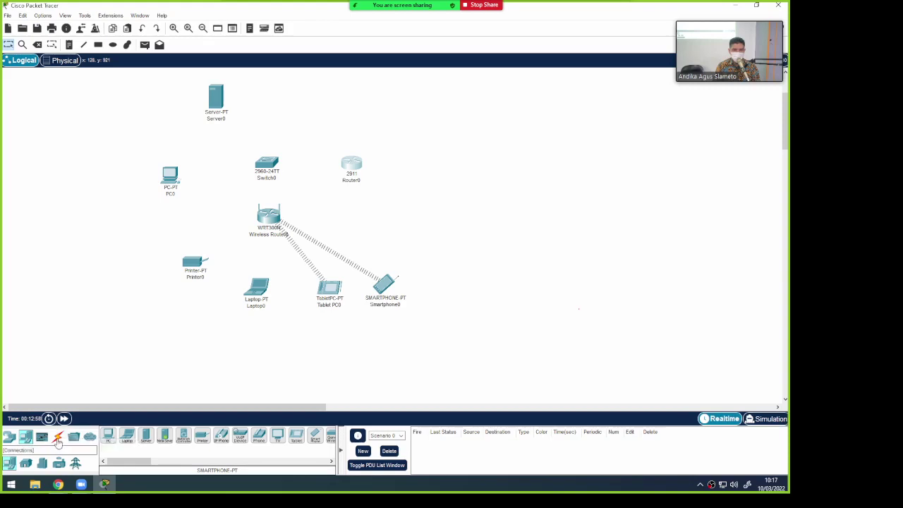
pyautogui.click(60, 436)
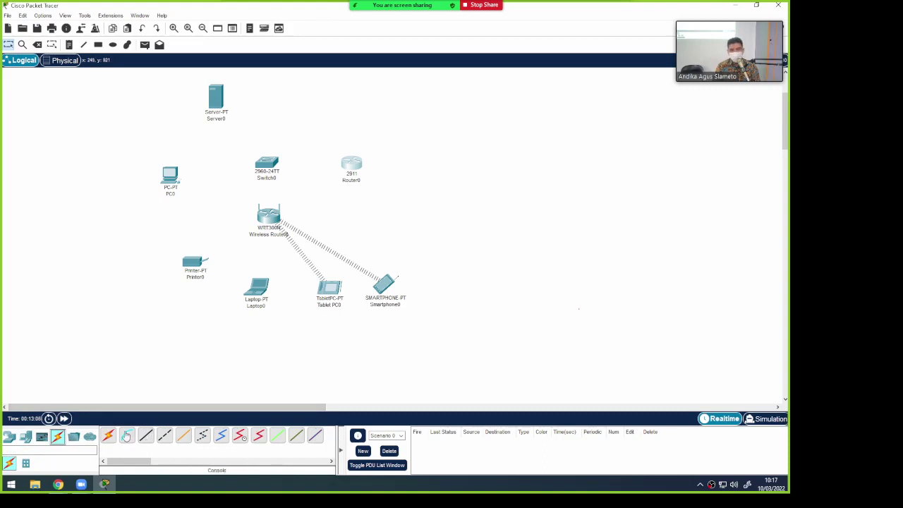
pyautogui.moveTo(175, 179); pyautogui.dragTo(179, 175)
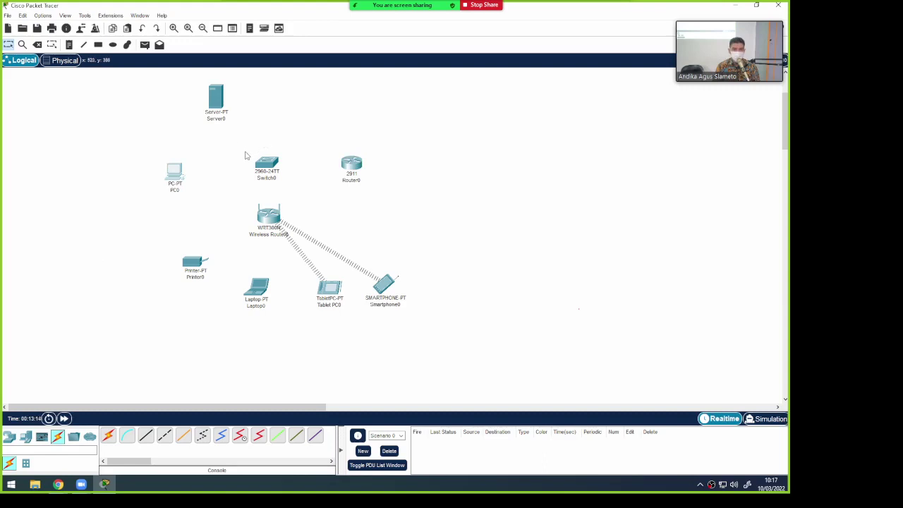
# Nudge Switch0 slightly right and select the Copper Straight-Through cable
pyautogui.moveTo(275, 168); pyautogui.dragTo(276, 166)
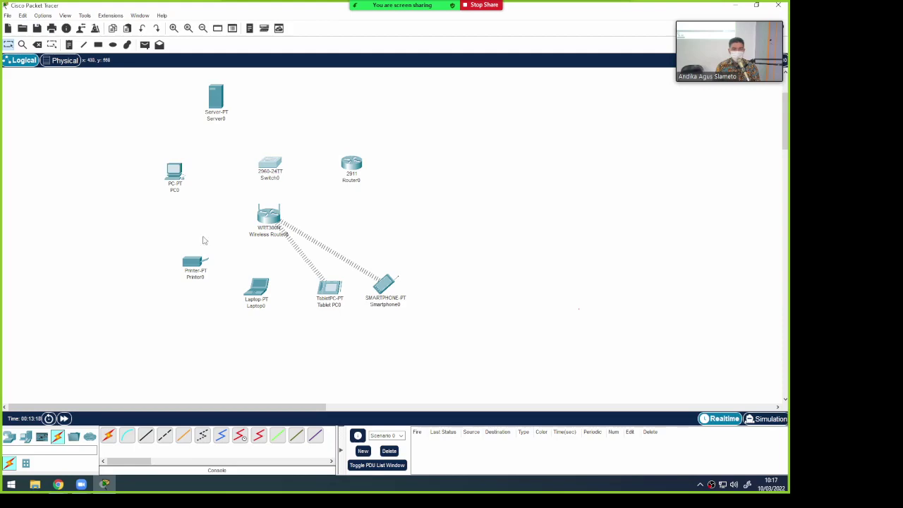
pyautogui.click(144, 442)
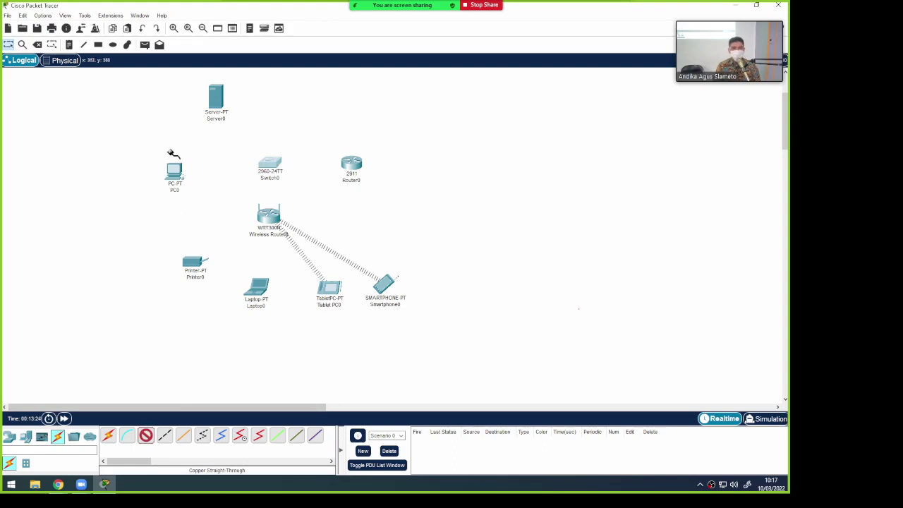
# Cable Server0 FastEthernet0 to Switch0 GigabitEthernet0/1 with copper straight-through
pyautogui.click(218, 94)
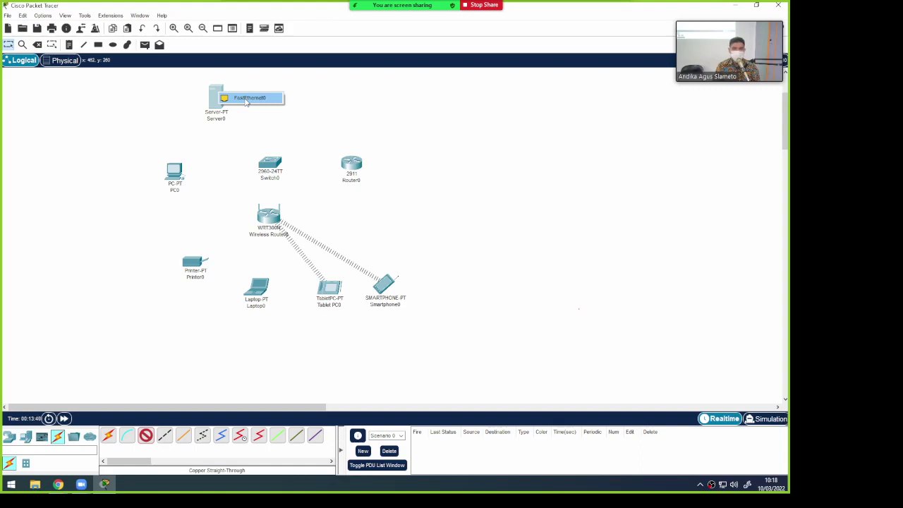
pyautogui.click(246, 98)
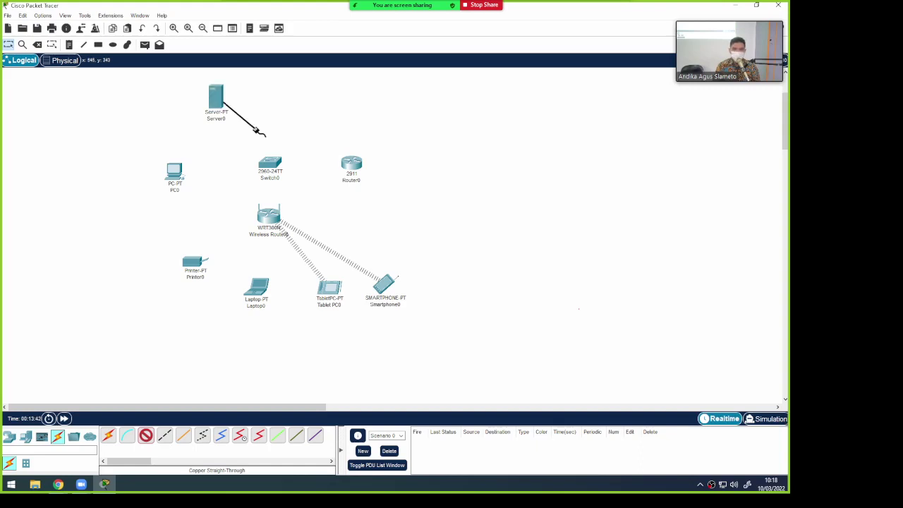
pyautogui.click(268, 162)
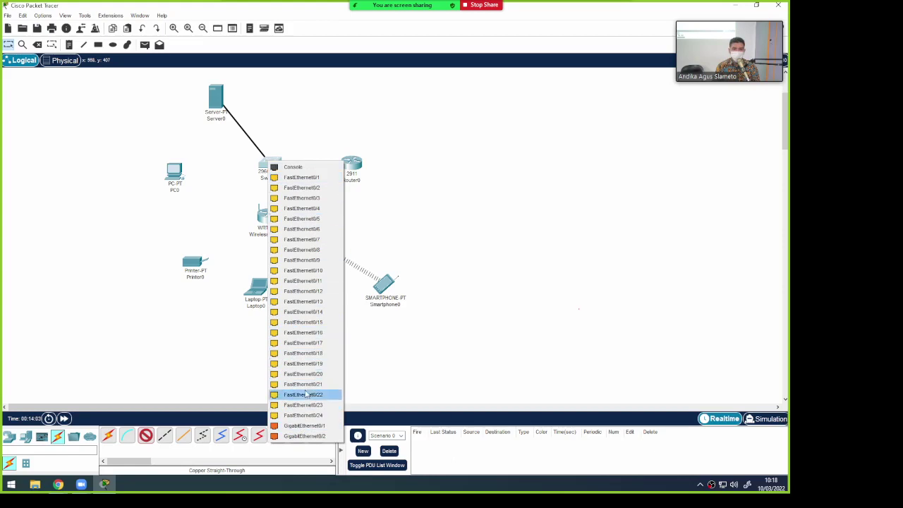
pyautogui.click(316, 428)
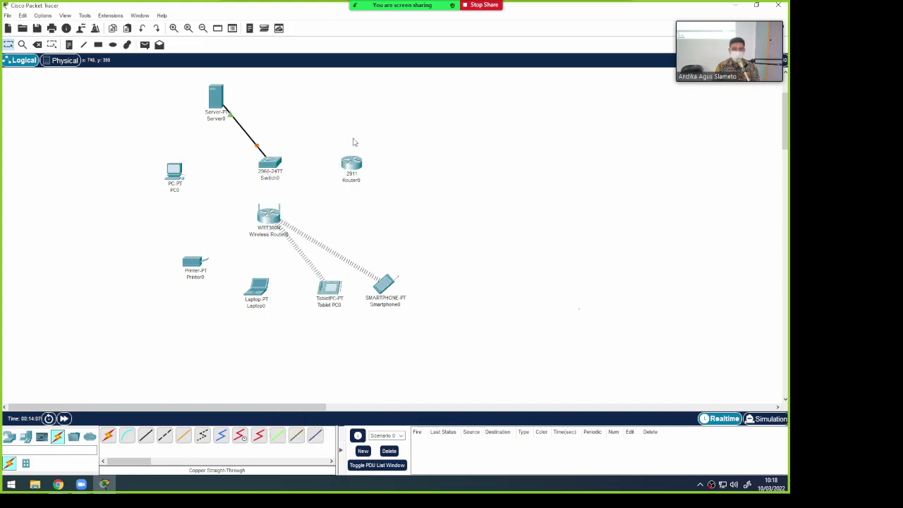
# Link PC0 FastEthernet0 to Switch0 FastEthernet0/1, then raise PC0 and move Printer0 up
pyautogui.click(145, 435)
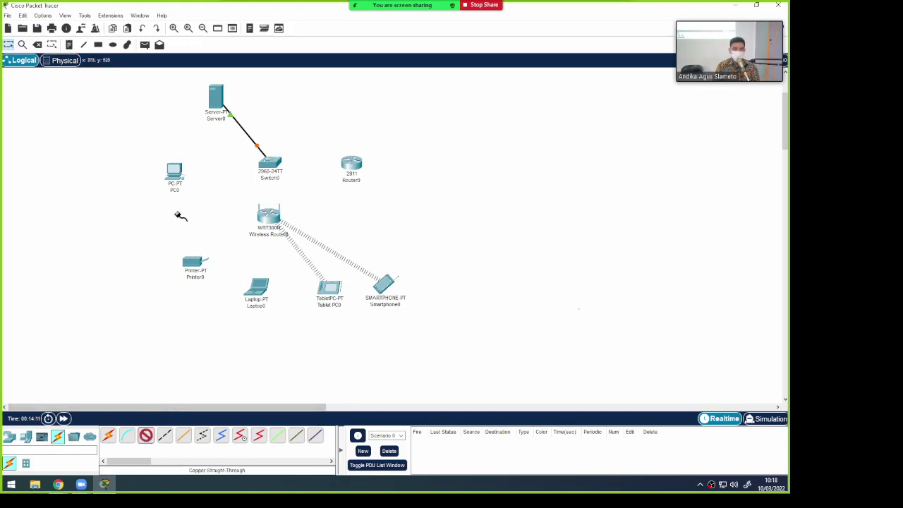
pyautogui.click(175, 171)
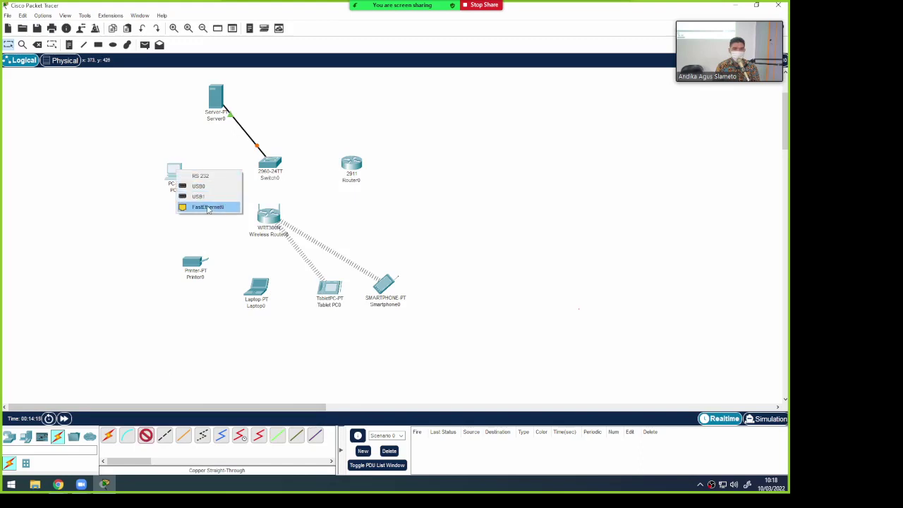
pyautogui.click(207, 208)
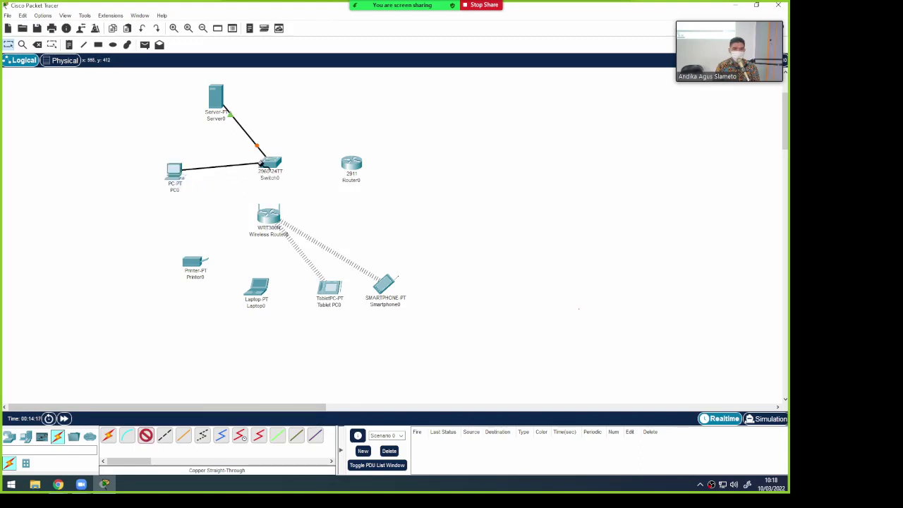
pyautogui.click(269, 163)
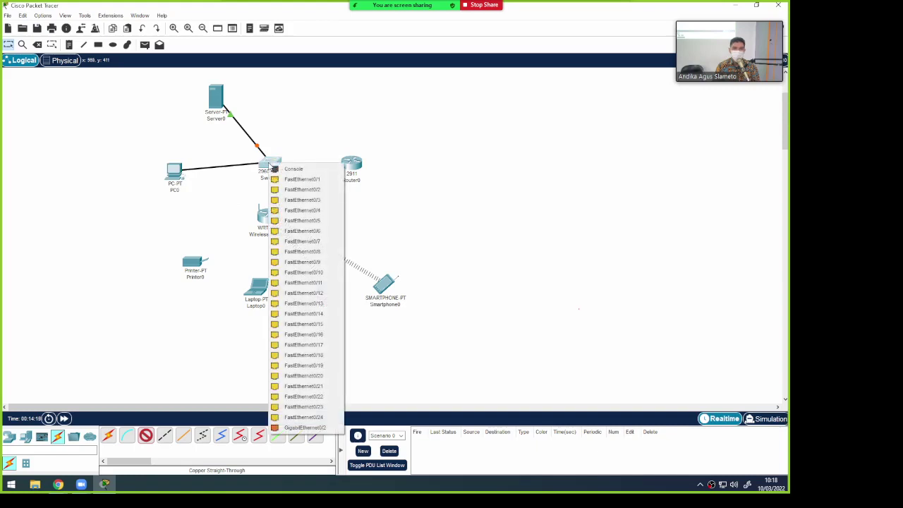
pyautogui.click(315, 181)
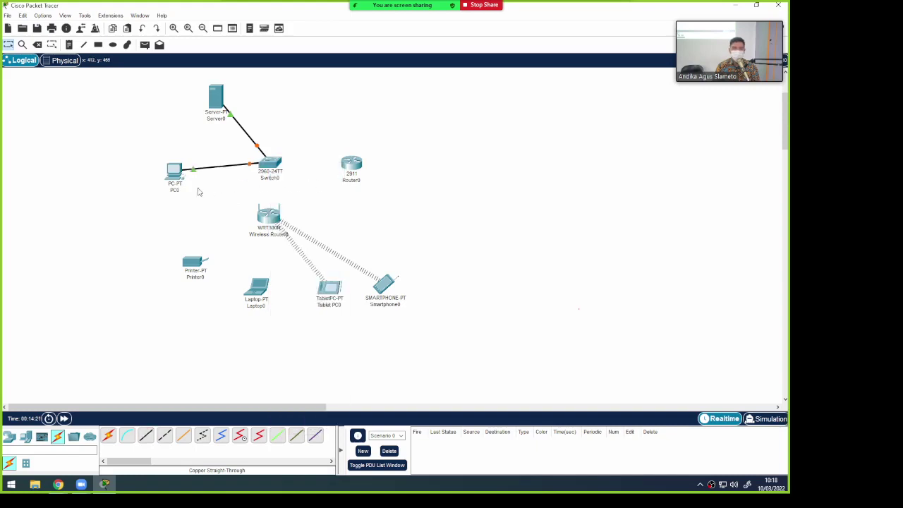
pyautogui.moveTo(176, 176); pyautogui.dragTo(177, 169)
pyautogui.moveTo(197, 268); pyautogui.dragTo(184, 223)
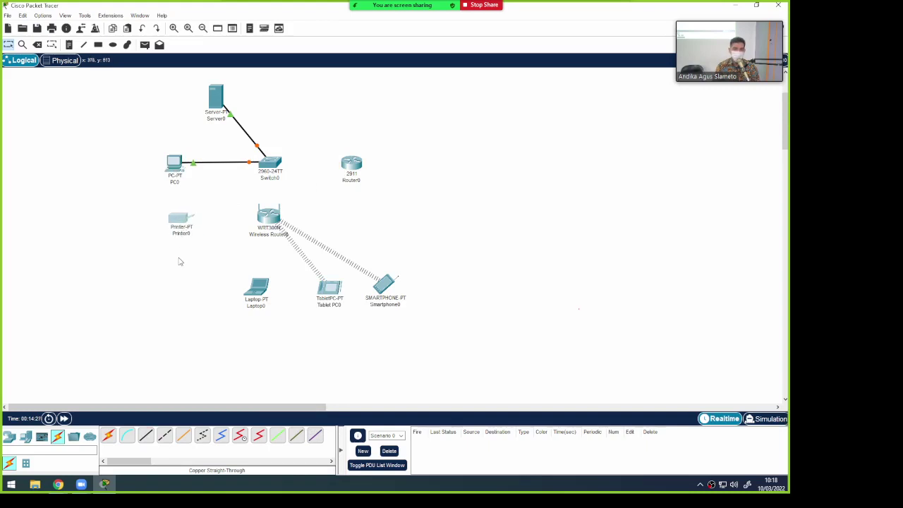
# Connect Printer0 to Switch0 FastEthernet0/2 with a console cable
pyautogui.click(126, 435)
pyautogui.click(177, 219)
pyautogui.click(205, 224)
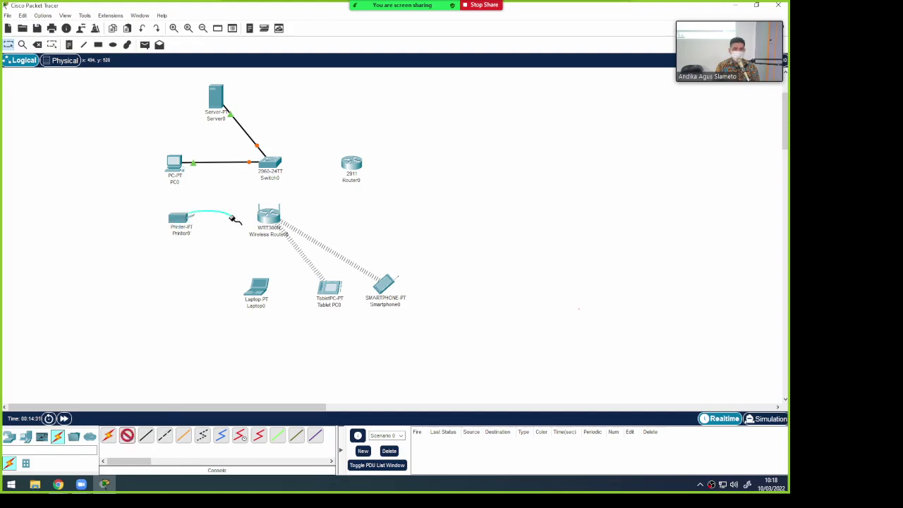
pyautogui.click(272, 166)
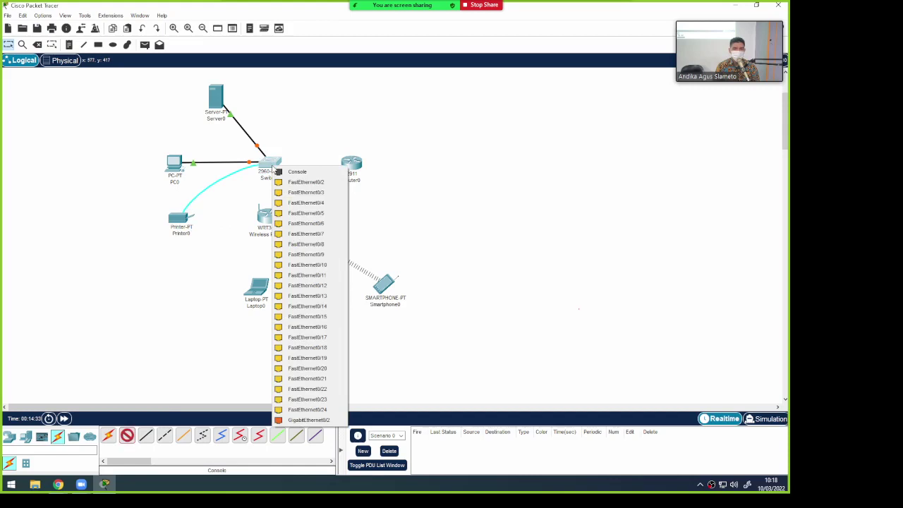
pyautogui.click(301, 184)
# Nudge Printer0 down-right and move Wireless Router0 right toward Router0
pyautogui.moveTo(181, 226); pyautogui.dragTo(186, 235)
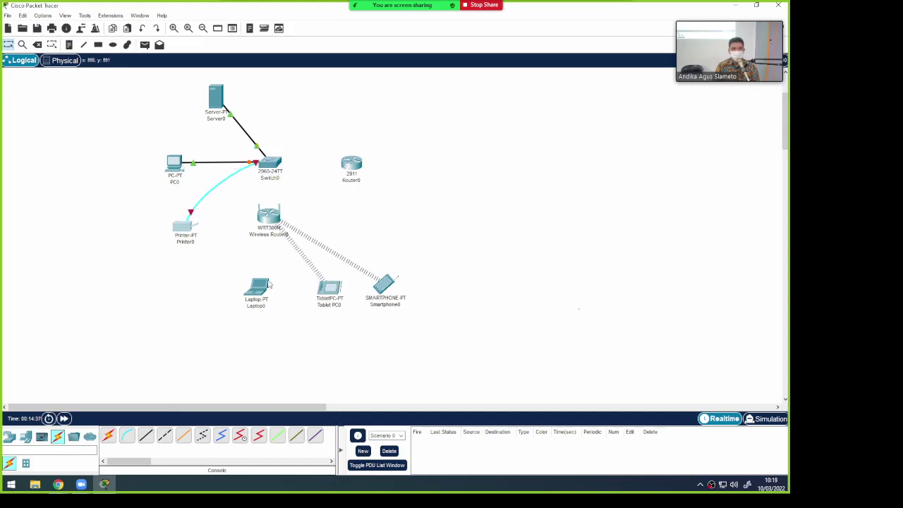
pyautogui.moveTo(268, 284)
pyautogui.moveTo(273, 225); pyautogui.dragTo(309, 221)
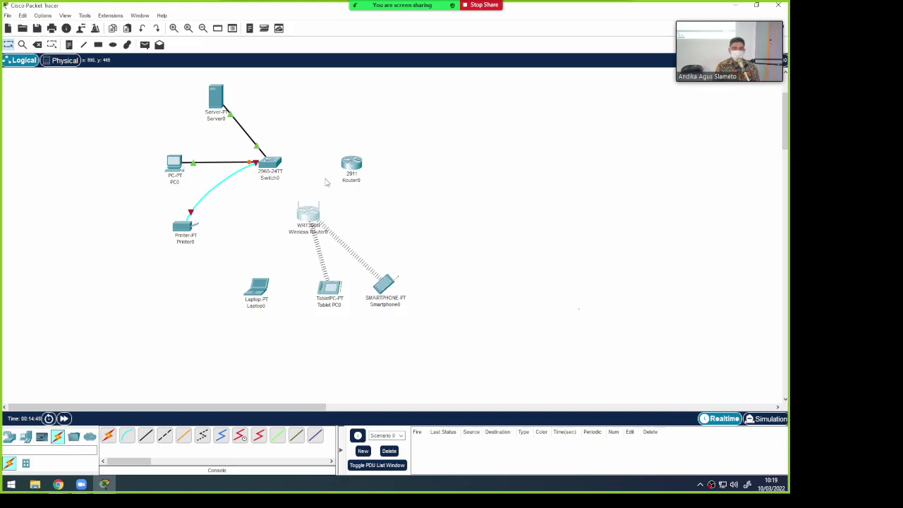
# Cable Wireless Router0's Internet port to Router0 GigabitEthernet0/1 with copper straight-through
pyautogui.click(146, 436)
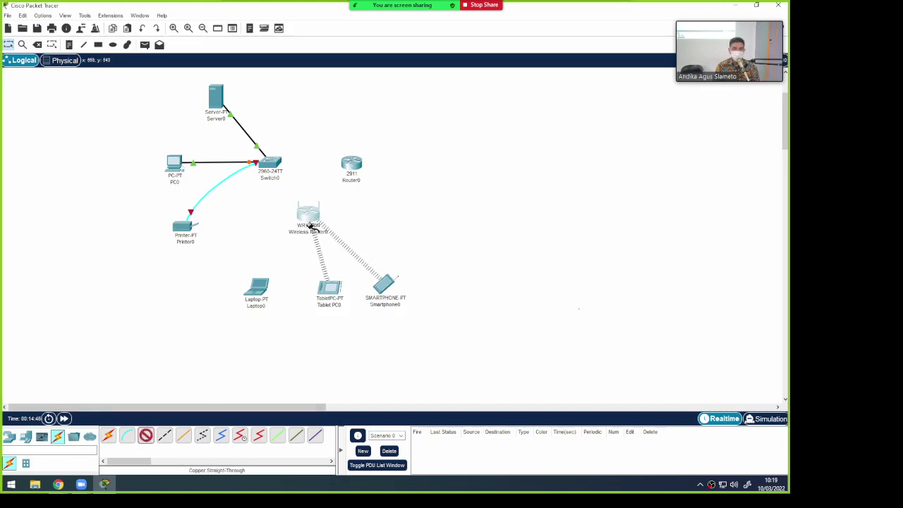
pyautogui.click(311, 222)
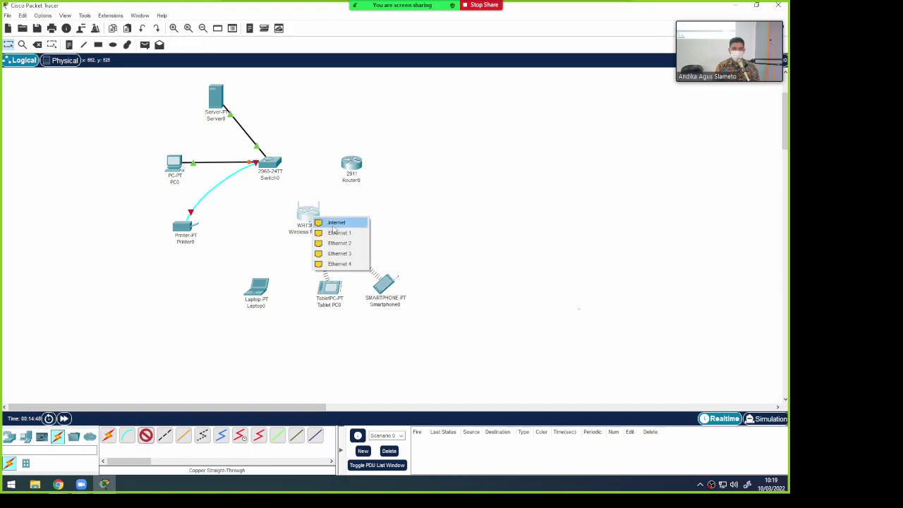
pyautogui.click(336, 223)
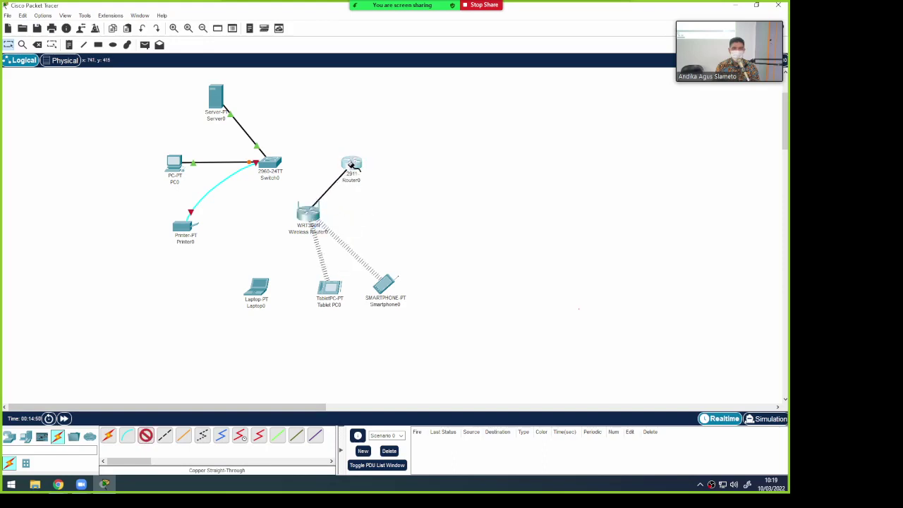
pyautogui.click(352, 163)
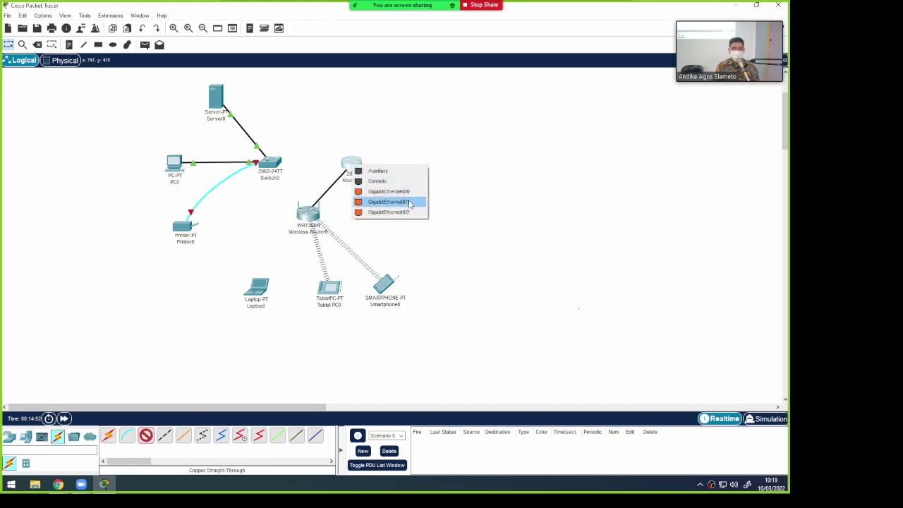
pyautogui.click(409, 203)
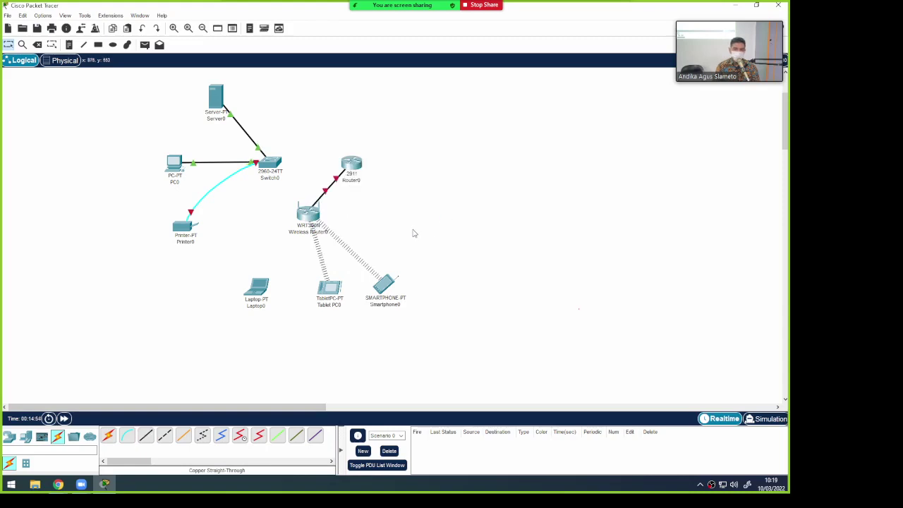
# Link Switch0 GigabitEthernet0/2 to Router0 GigabitEthernet0/0, then open Laptop0's device window
pyautogui.click(145, 435)
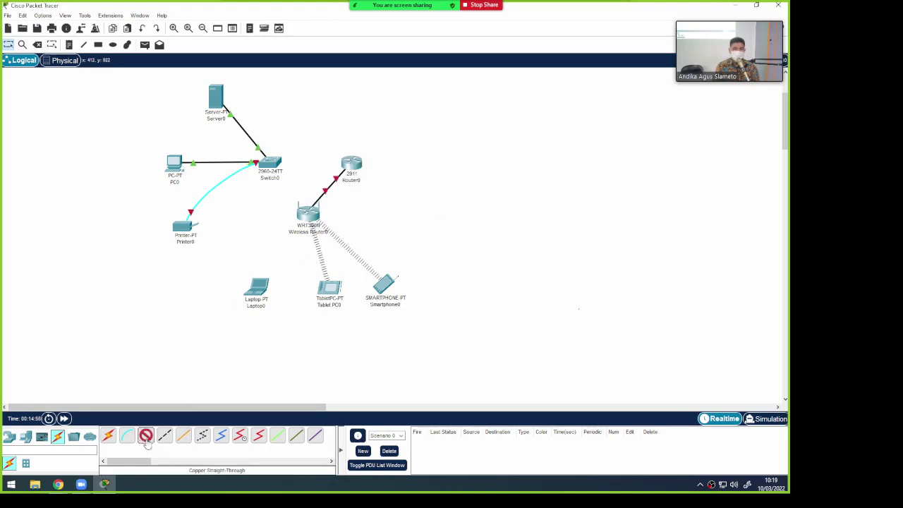
pyautogui.click(273, 161)
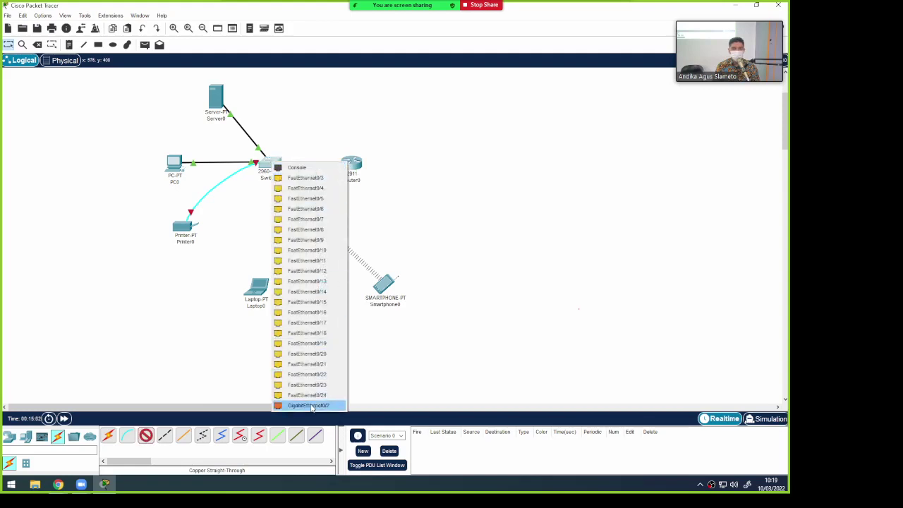
pyautogui.click(311, 405)
pyautogui.click(351, 163)
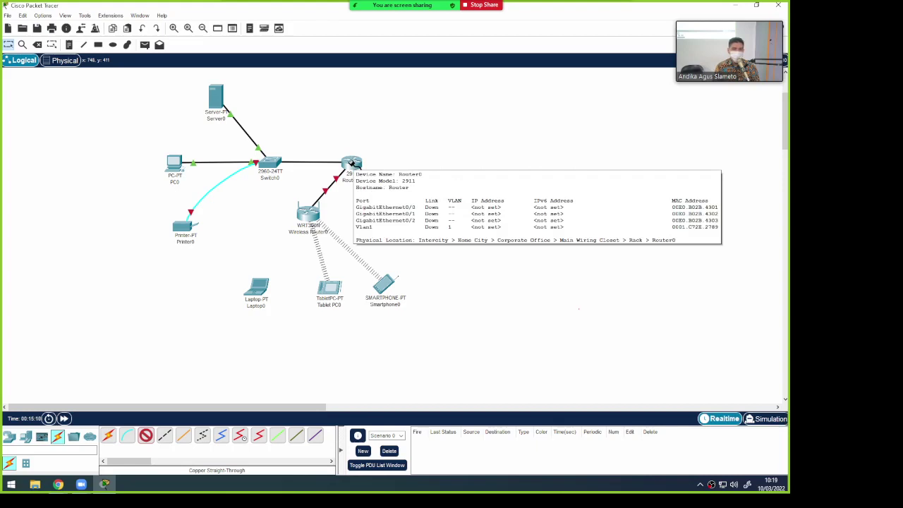
pyautogui.click(350, 163)
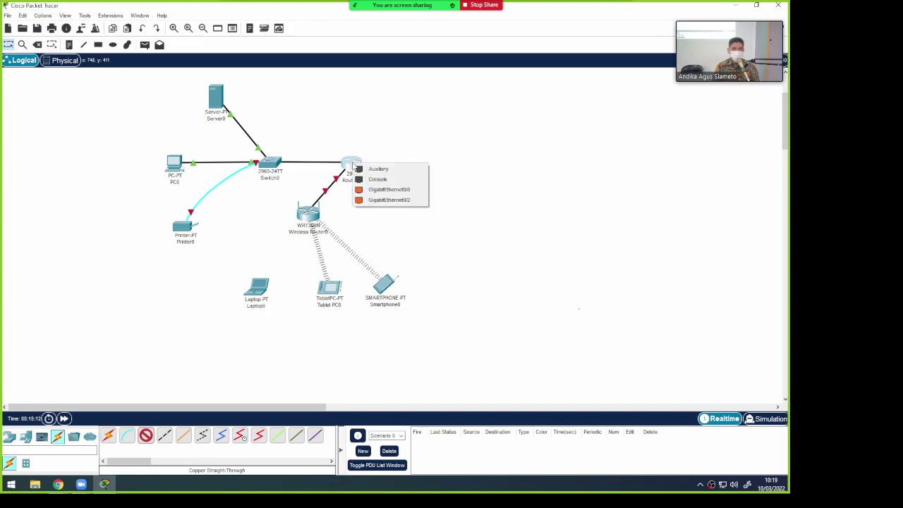
pyautogui.click(400, 193)
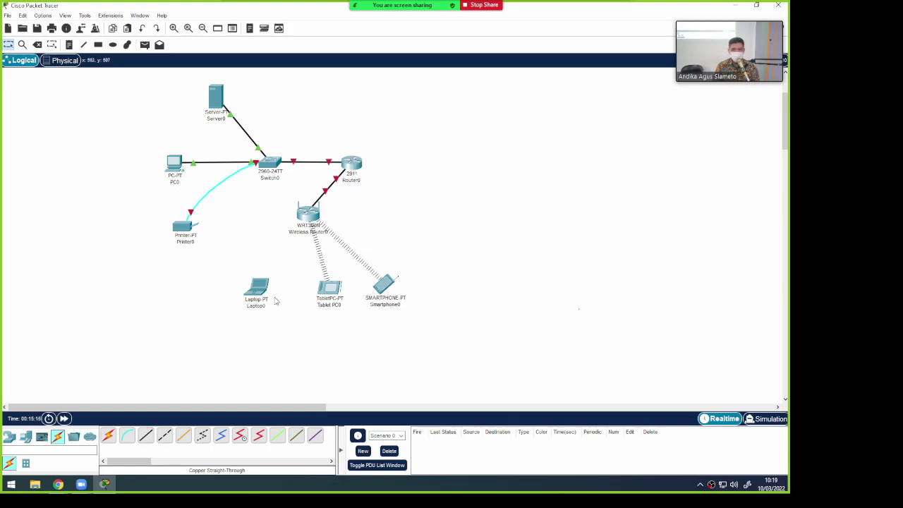
pyautogui.click(259, 292)
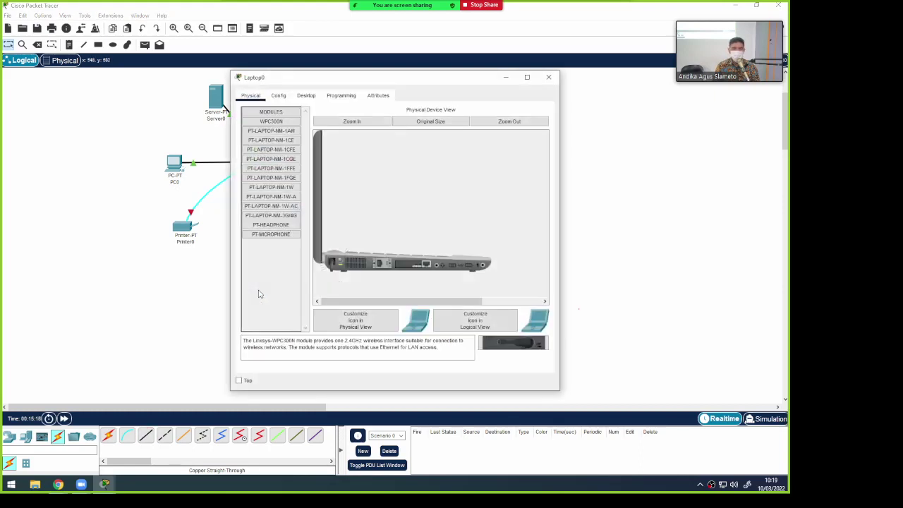
# Inspect Laptop0's FastEthernet0 settings and try PC Wireless, dismissing the interface error
pyautogui.click(278, 96)
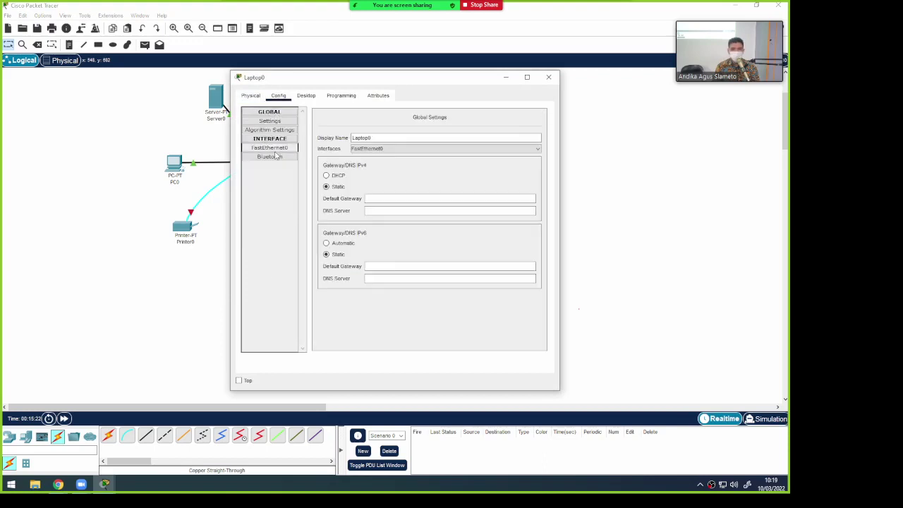
pyautogui.click(251, 98)
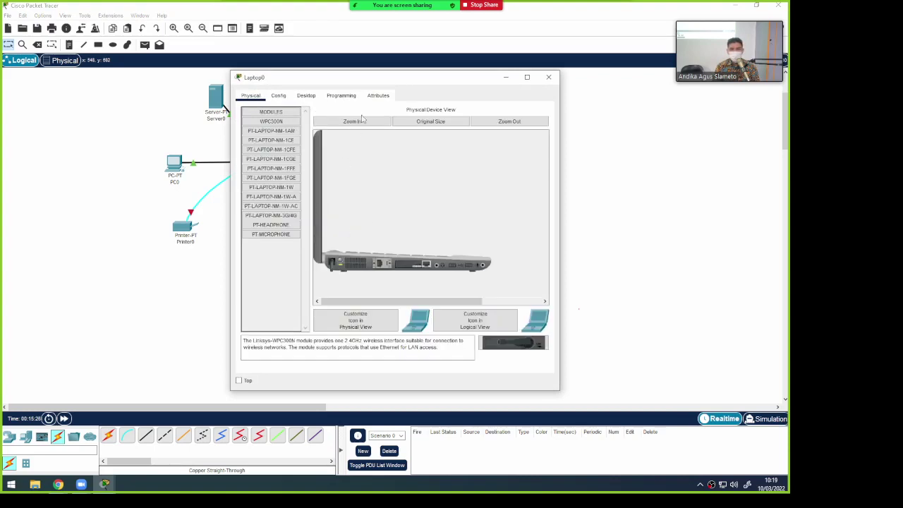
pyautogui.moveTo(382, 82); pyautogui.dragTo(517, 70)
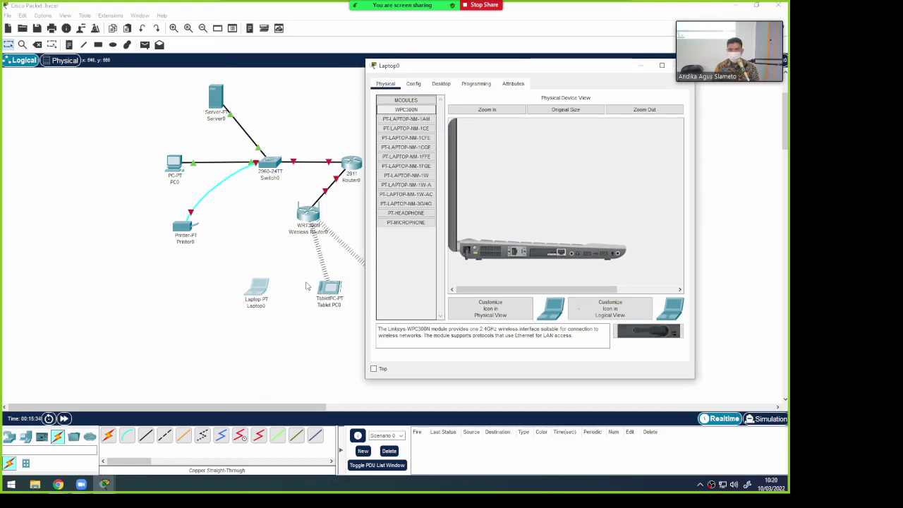
pyautogui.click(414, 84)
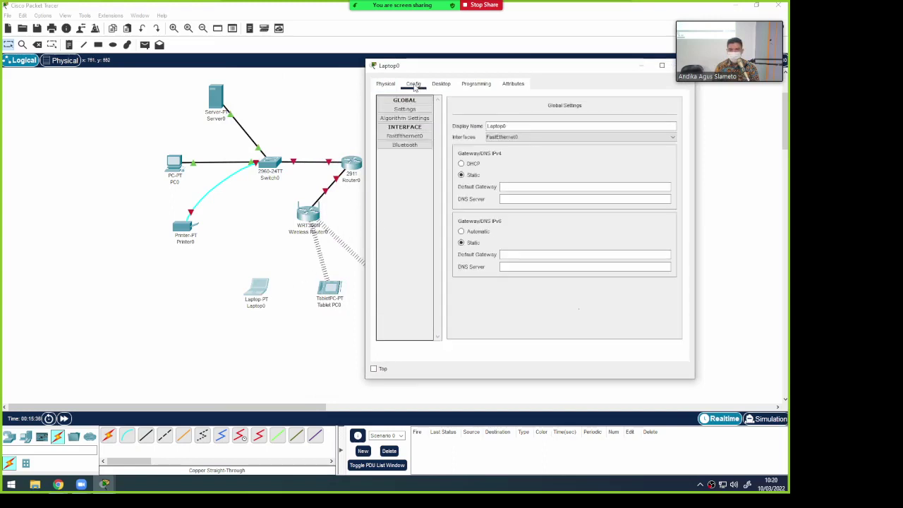
pyautogui.click(408, 136)
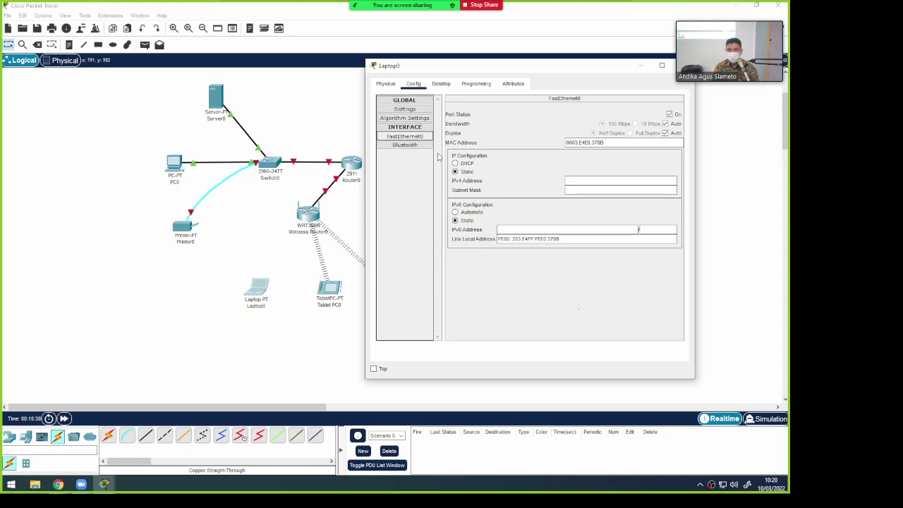
pyautogui.click(444, 86)
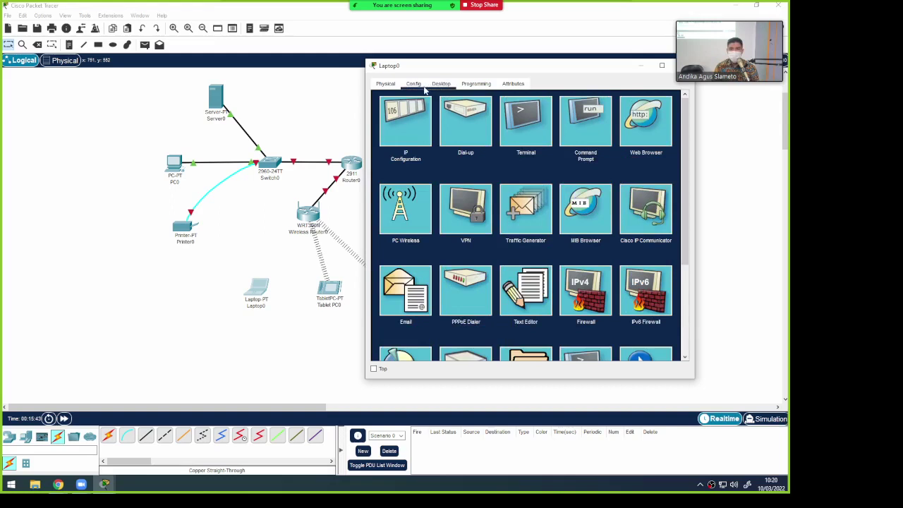
pyautogui.click(415, 202)
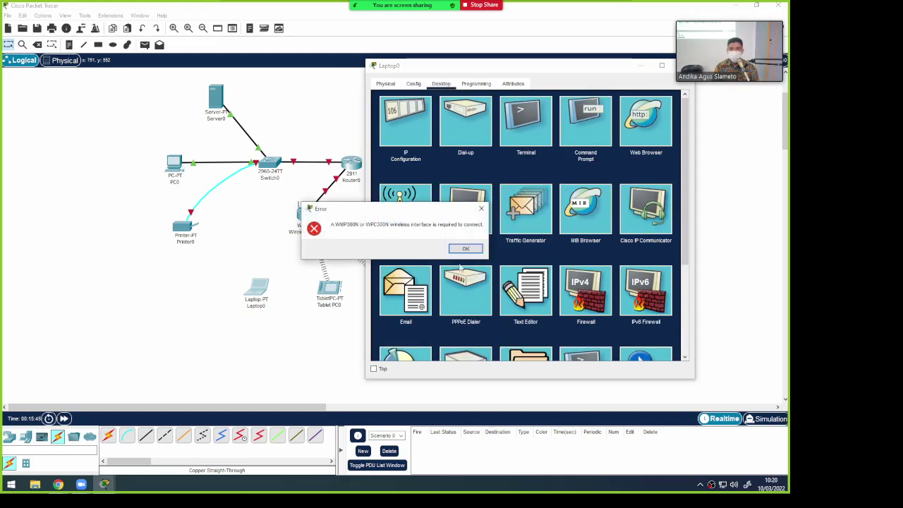
pyautogui.click(467, 250)
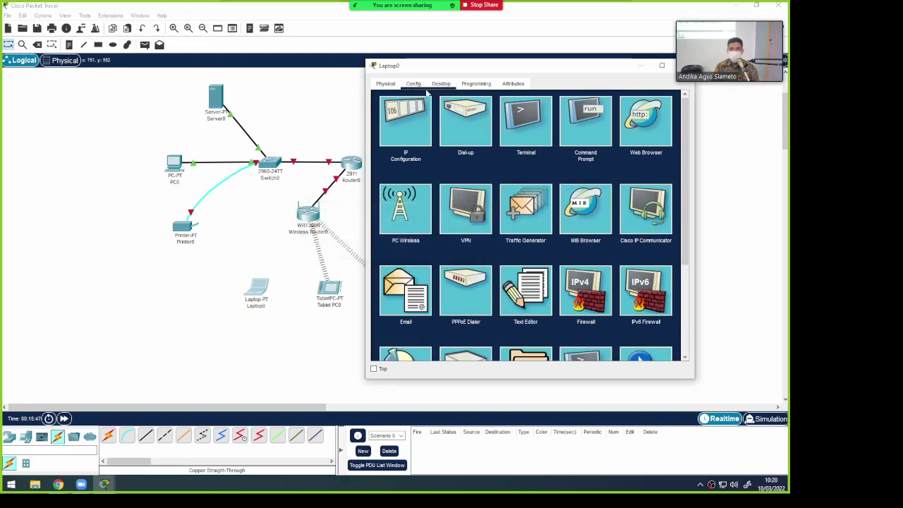
pyautogui.click(385, 83)
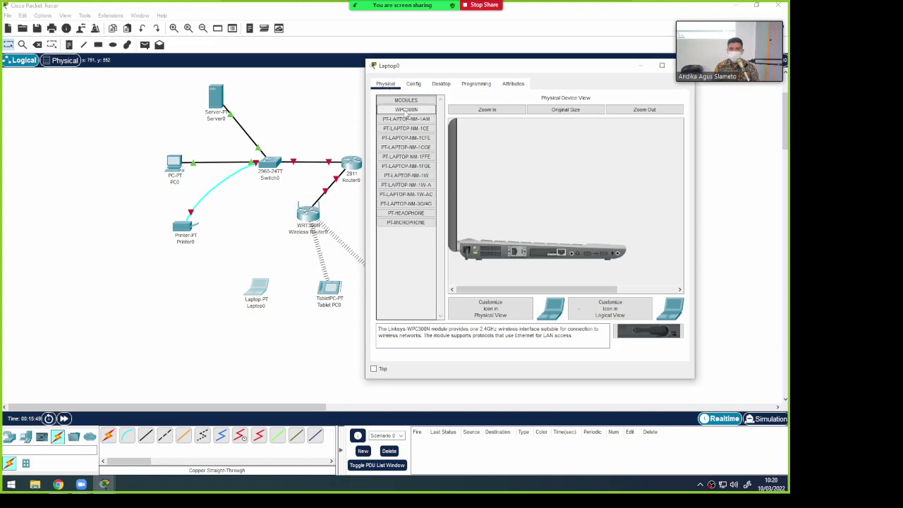
# In Laptop0's Physical view, zoom in on the laptop and try fitting the WPC300N module
pyautogui.click(625, 308)
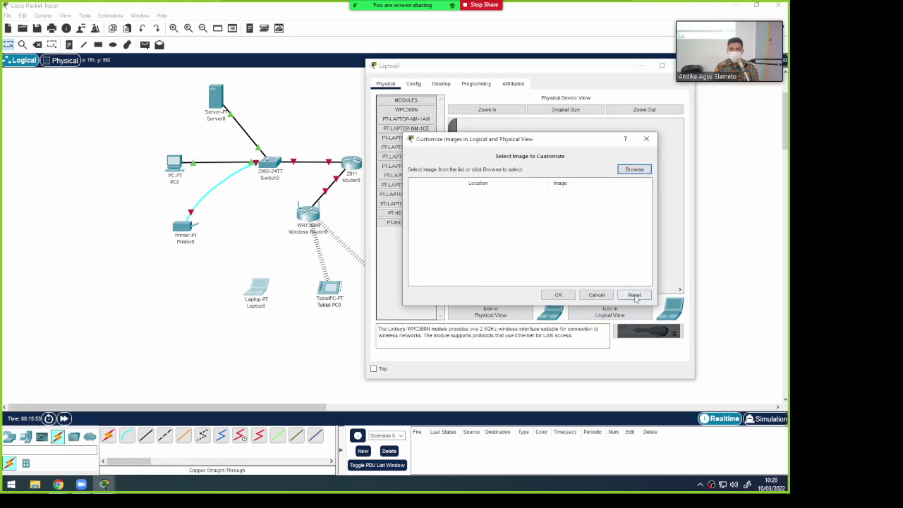
pyautogui.click(596, 295)
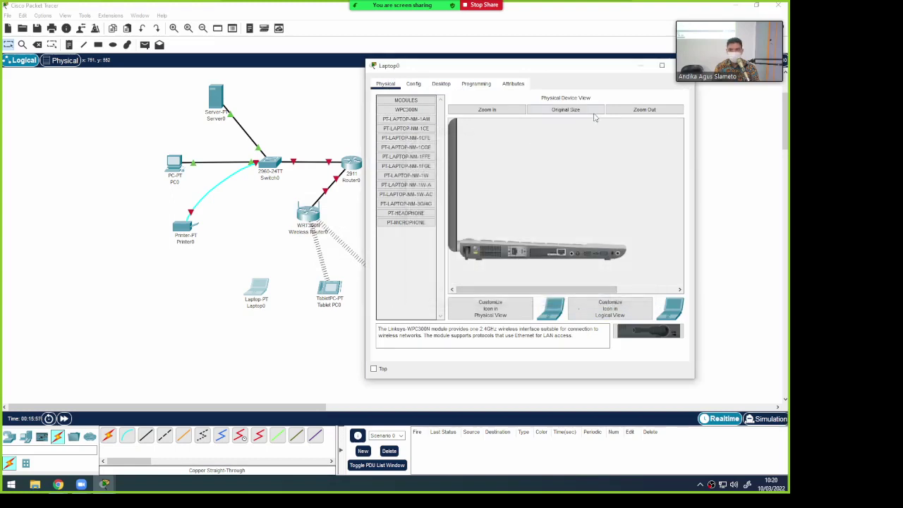
pyautogui.click(507, 112)
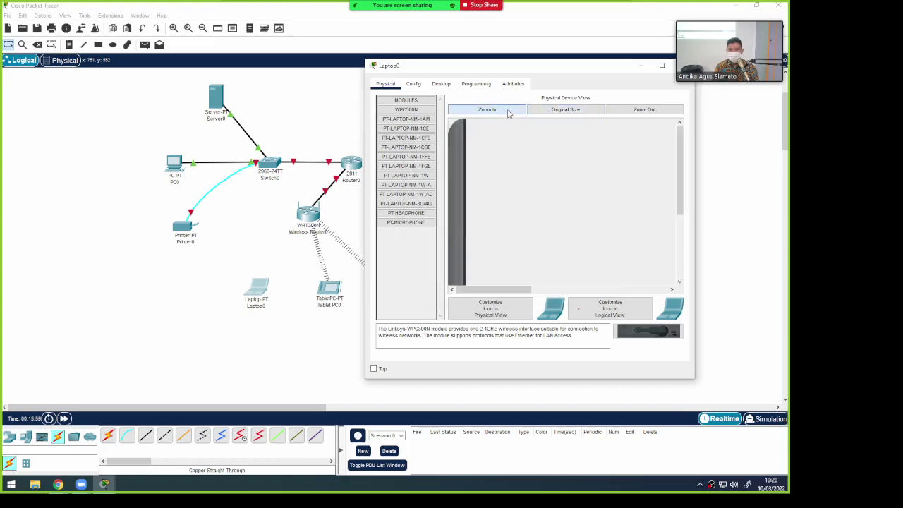
pyautogui.scroll(-5, 514, 196)
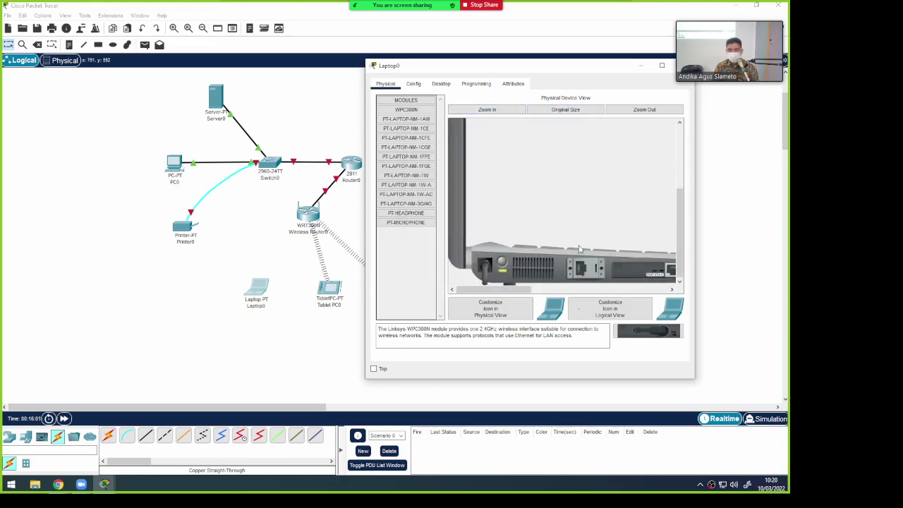
pyautogui.moveTo(418, 111); pyautogui.dragTo(525, 263)
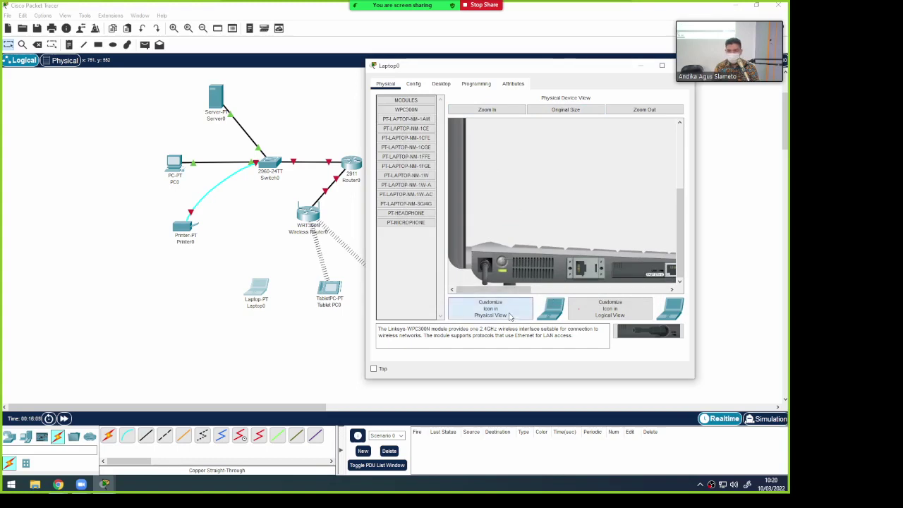
pyautogui.click(510, 315)
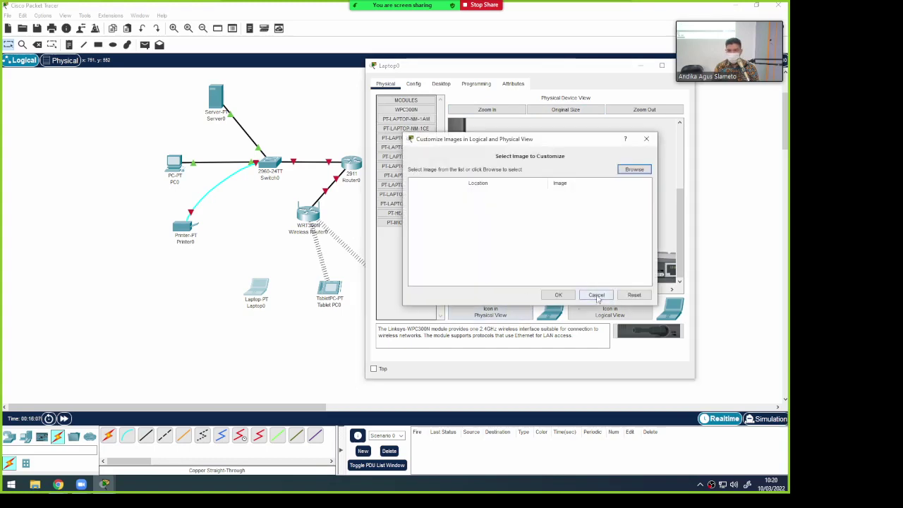
pyautogui.click(596, 295)
pyautogui.moveTo(681, 241); pyautogui.dragTo(681, 229)
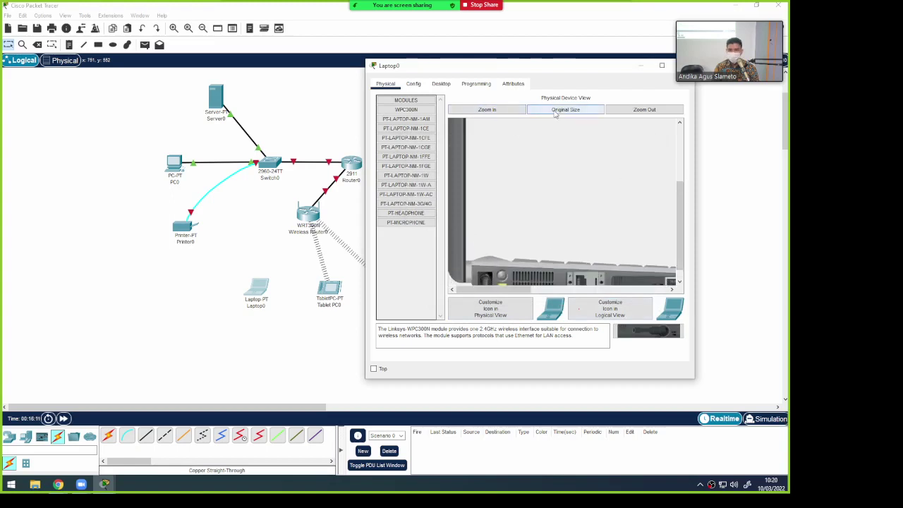
pyautogui.scroll(-1, 558, 174)
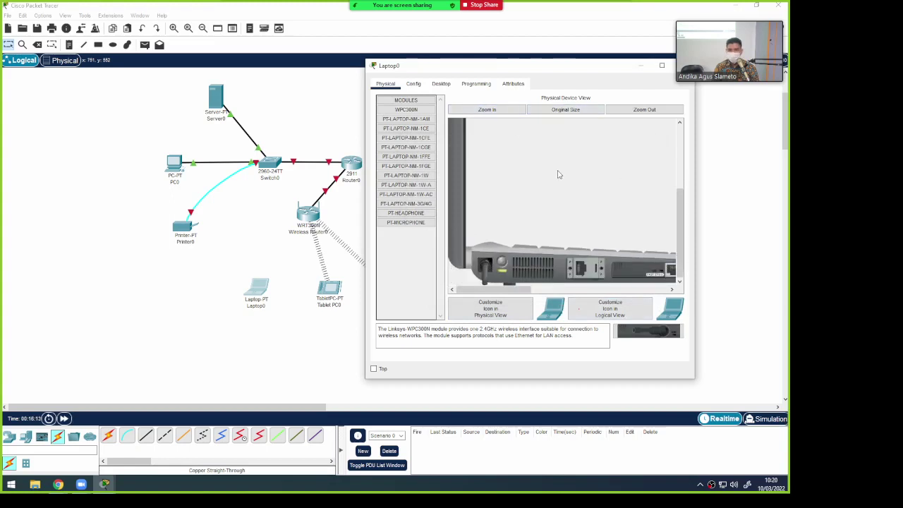
pyautogui.moveTo(523, 290); pyautogui.dragTo(524, 289)
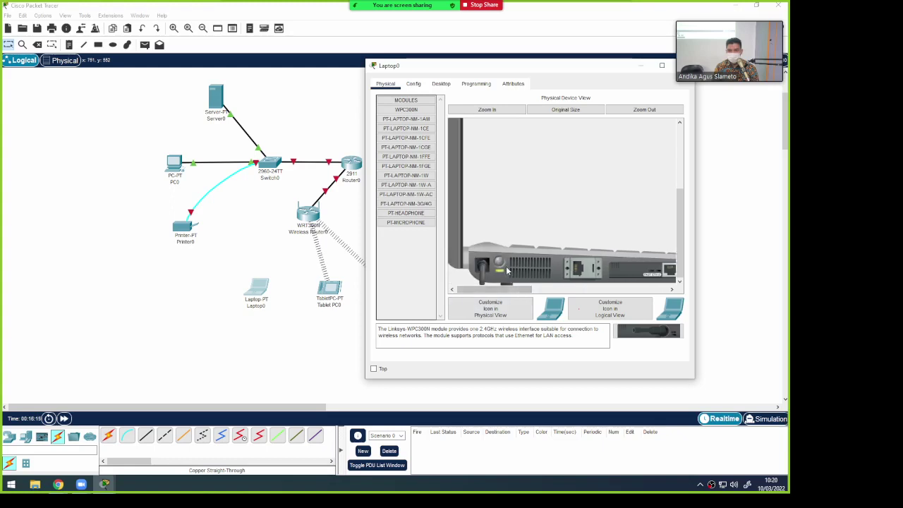
pyautogui.scroll(2, 500, 263)
pyautogui.scroll(-2, 500, 263)
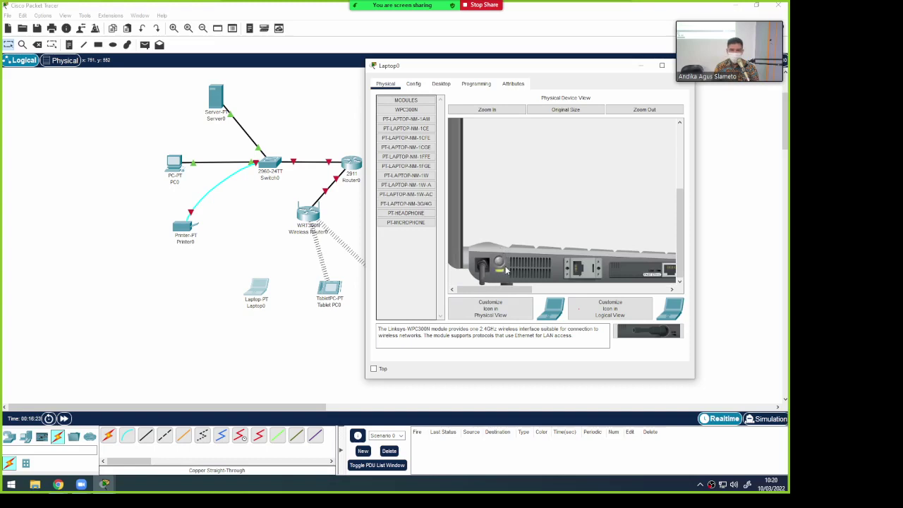
# Retry installing the WPC300N module, toggle the module list, and reposition the Laptop0 window
pyautogui.moveTo(407, 110)
pyautogui.mouseDown()
pyautogui.moveTo(500, 251)
pyautogui.moveTo(533, 266)
pyautogui.moveTo(399, 207)
pyautogui.moveTo(408, 115)
pyautogui.mouseUp()
pyautogui.moveTo(523, 290)
pyautogui.mouseDown()
pyautogui.moveTo(573, 288)
pyautogui.moveTo(518, 273)
pyautogui.mouseUp()
pyautogui.click(413, 103)
pyautogui.click(413, 103)
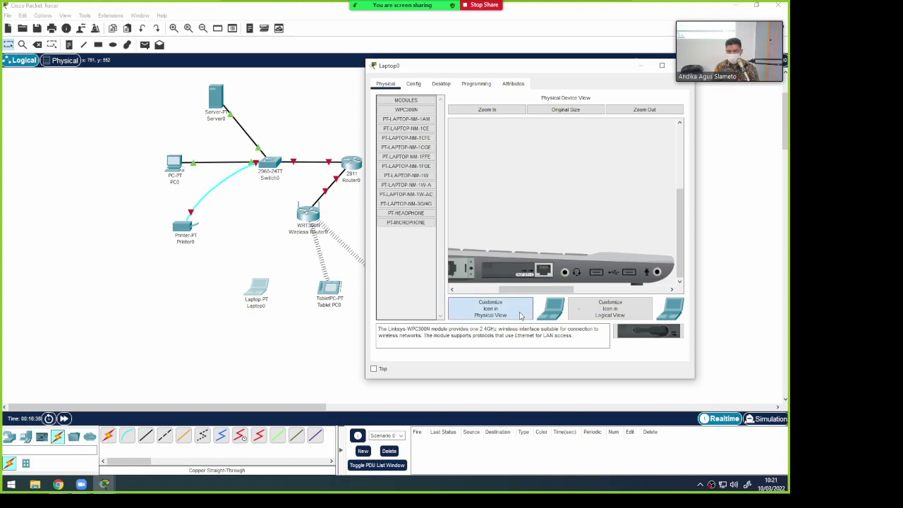
pyautogui.click(519, 315)
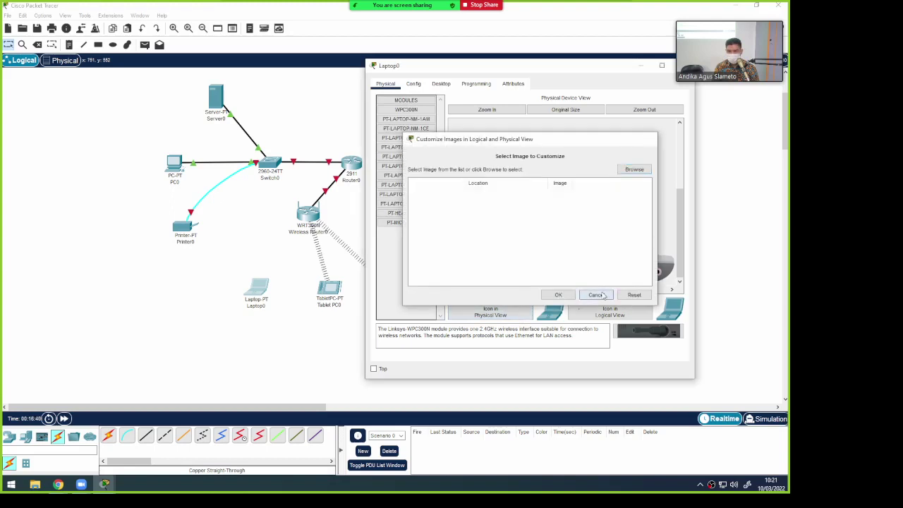
pyautogui.click(602, 293)
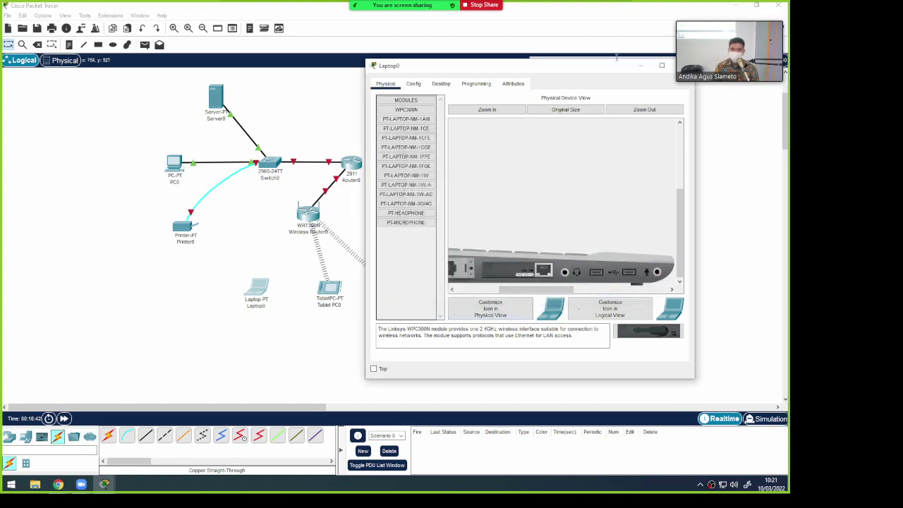
pyautogui.moveTo(600, 69); pyautogui.dragTo(560, 79)
# Close Laptop0's window, cable its FastEthernet0 to Switch0 FastEthernet0/3, and move it up
pyautogui.click(646, 75)
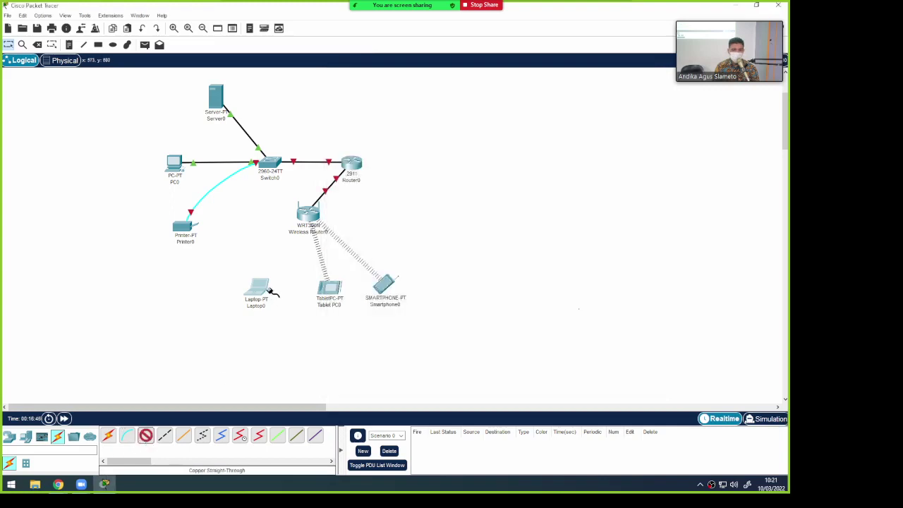
pyautogui.click(261, 289)
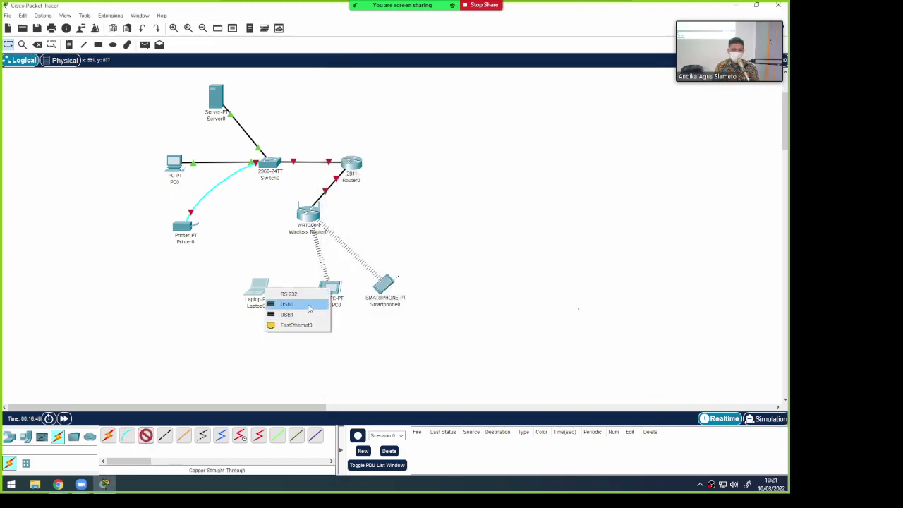
pyautogui.click(299, 324)
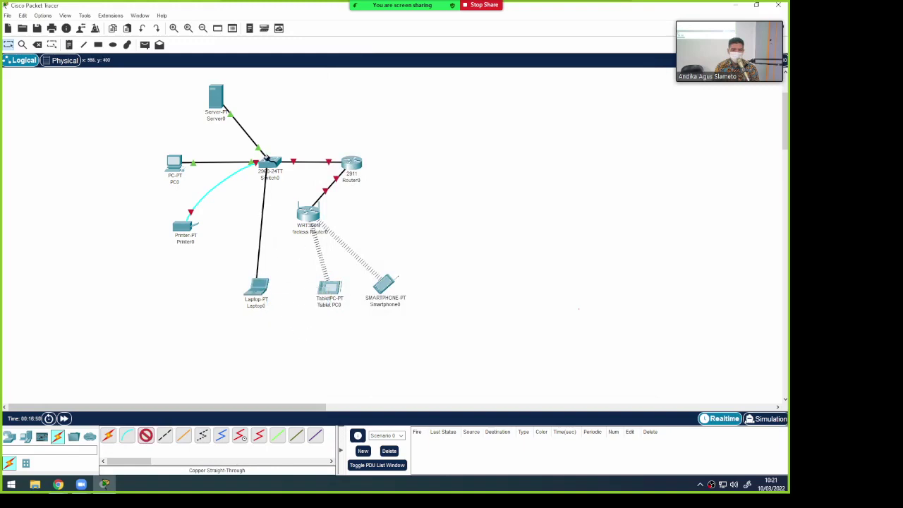
pyautogui.click(266, 165)
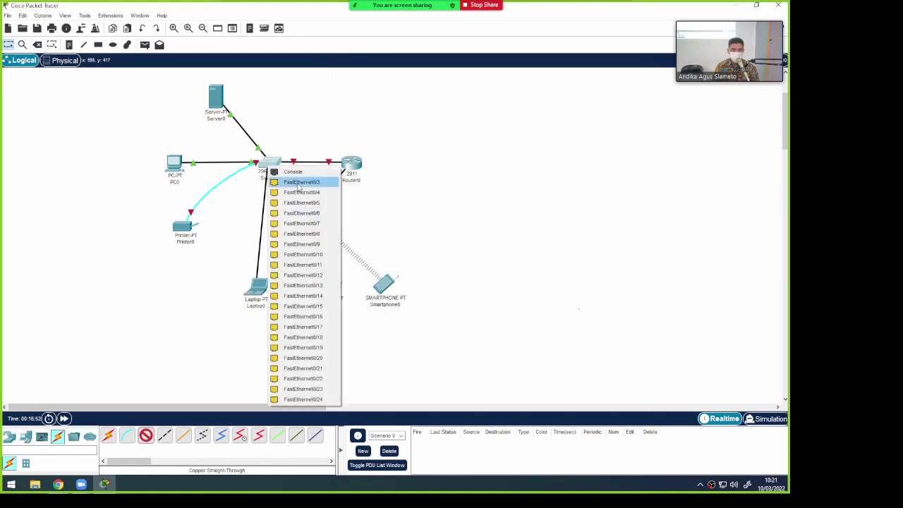
pyautogui.click(299, 184)
pyautogui.moveTo(263, 297); pyautogui.dragTo(260, 271)
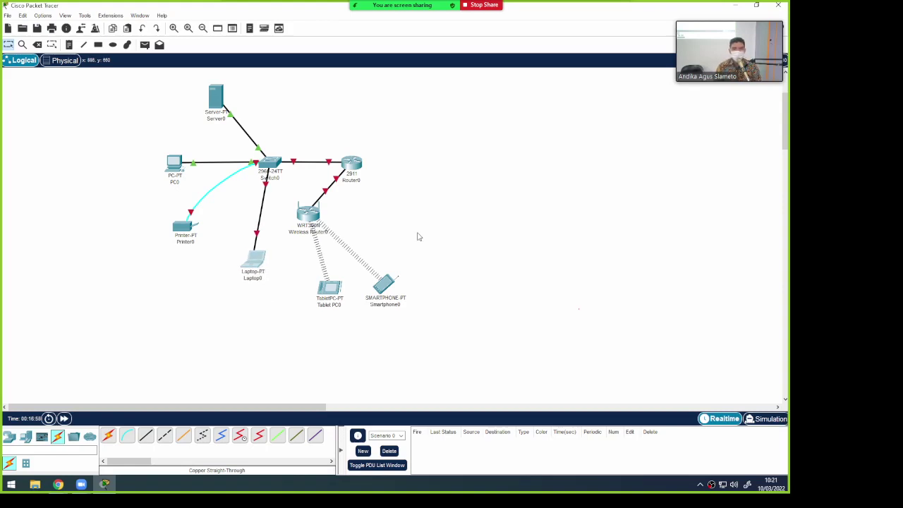
# Nudge Server0, PC0, Router0 and Wireless Router0 into neater positions on the workspace
pyautogui.moveTo(224, 105); pyautogui.dragTo(236, 103)
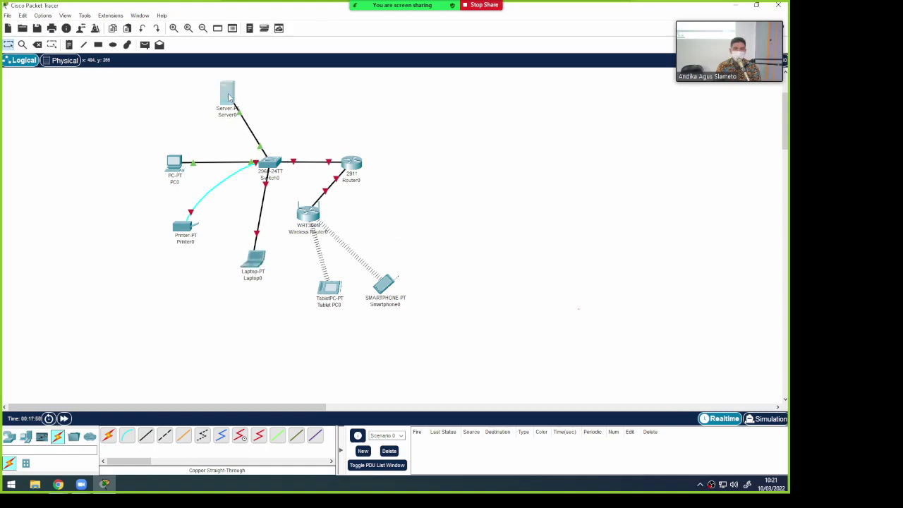
pyautogui.moveTo(170, 175); pyautogui.dragTo(168, 169)
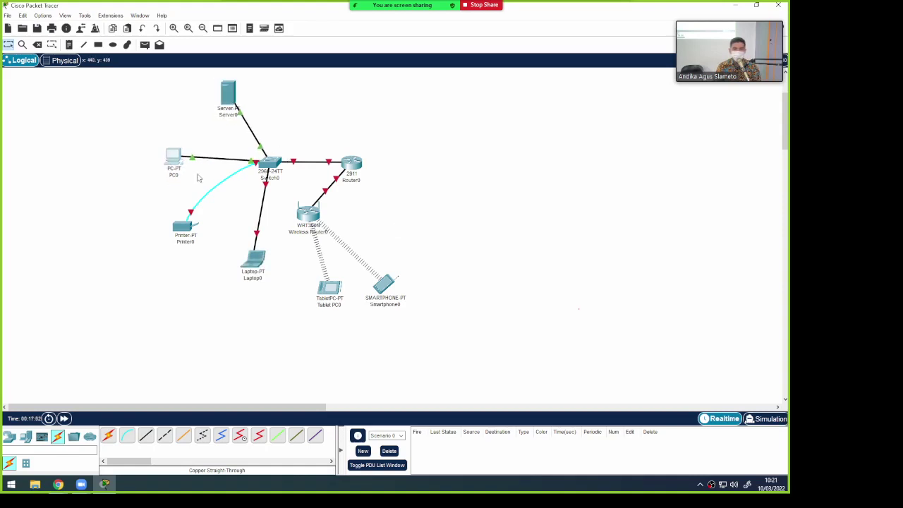
pyautogui.moveTo(309, 215); pyautogui.dragTo(336, 221)
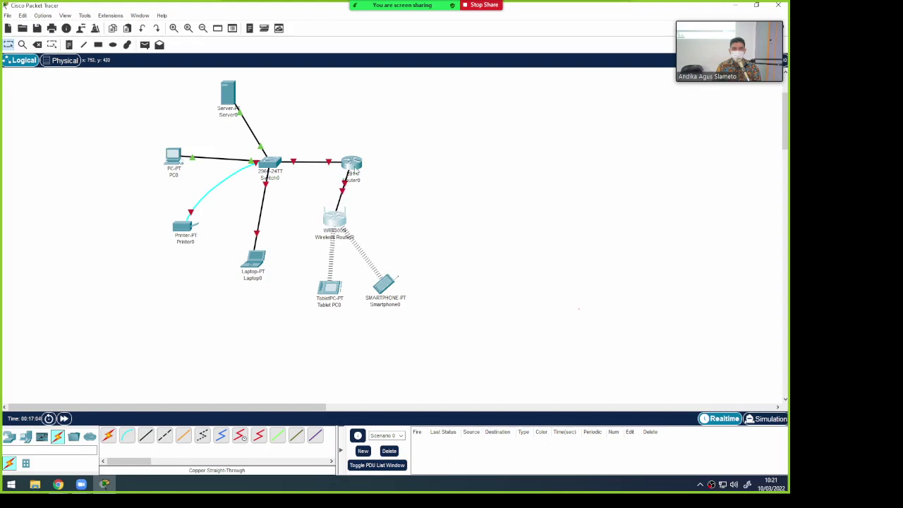
pyautogui.moveTo(355, 170); pyautogui.dragTo(353, 154)
pyautogui.moveTo(343, 209); pyautogui.dragTo(364, 211)
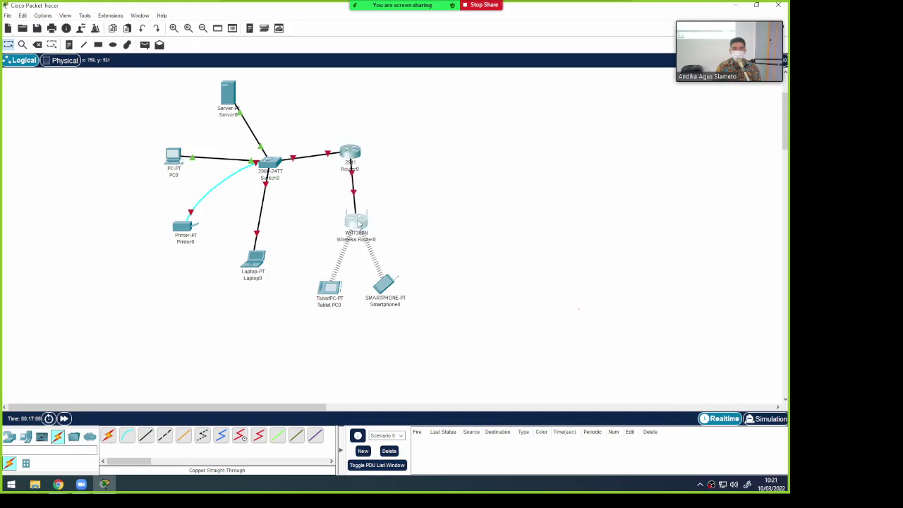
pyautogui.moveTo(351, 151); pyautogui.dragTo(352, 161)
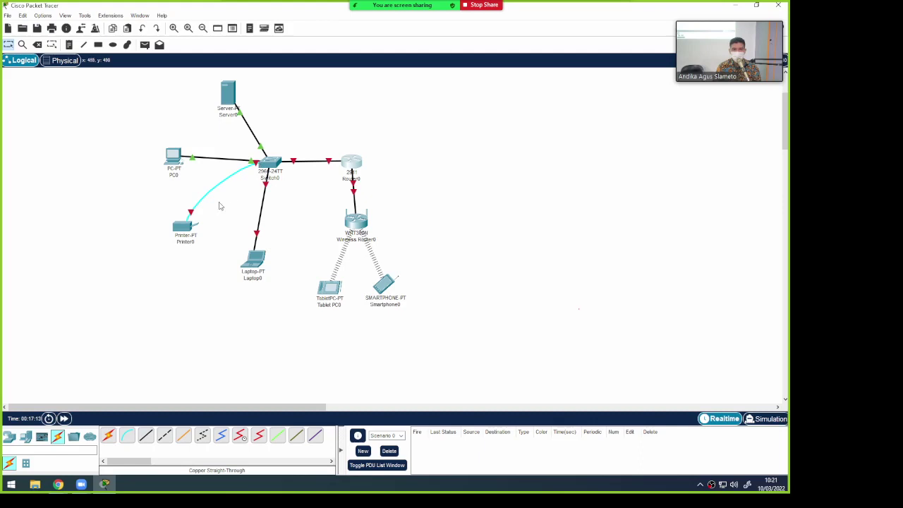
# Shift Laptop0 right and Wireless Router0 slightly left, then open Laptop0's device window
pyautogui.moveTo(254, 262); pyautogui.dragTo(266, 262)
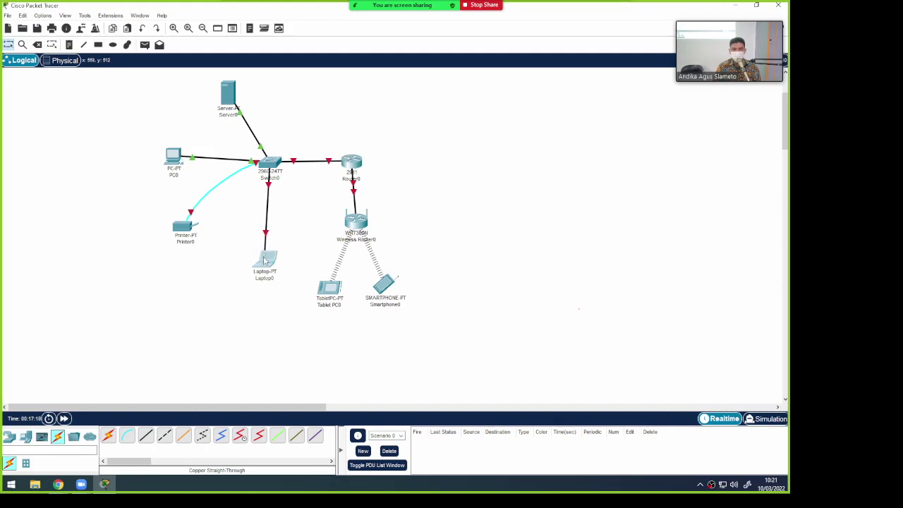
pyautogui.moveTo(357, 224); pyautogui.dragTo(354, 223)
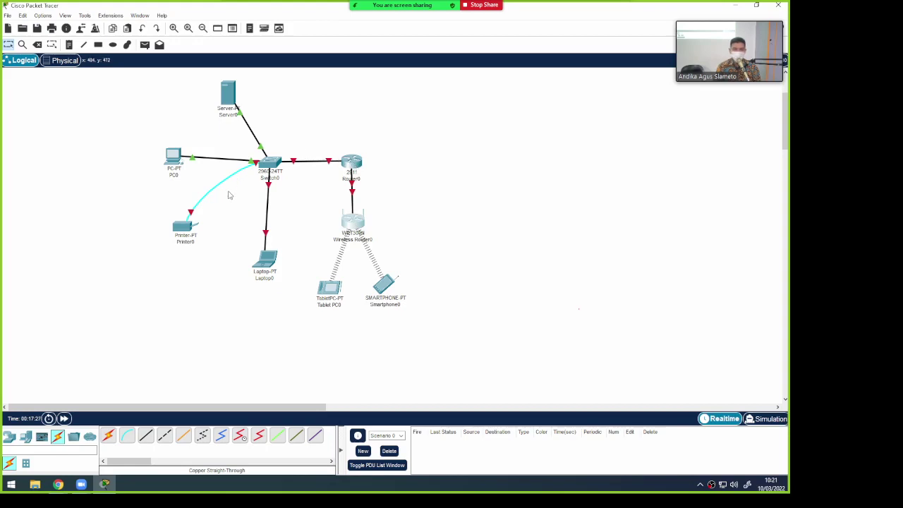
pyautogui.click(267, 261)
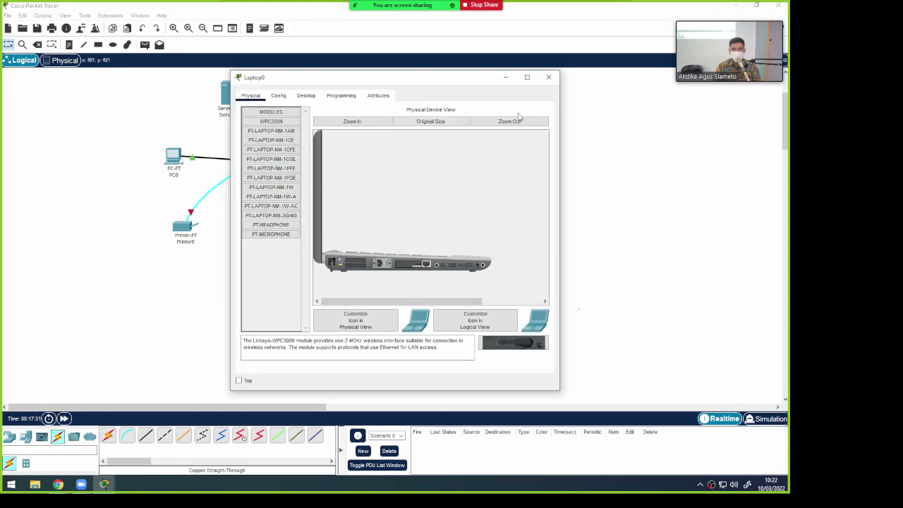
# Zoom in on Laptop0's physical view to inspect its ports, then close the window
pyautogui.click(367, 127)
pyautogui.scroll(-4, 398, 224)
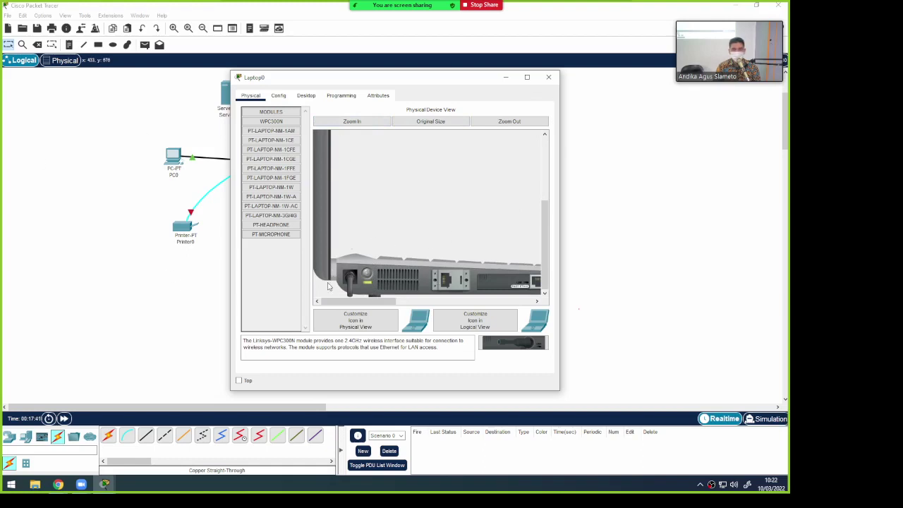
pyautogui.click(549, 77)
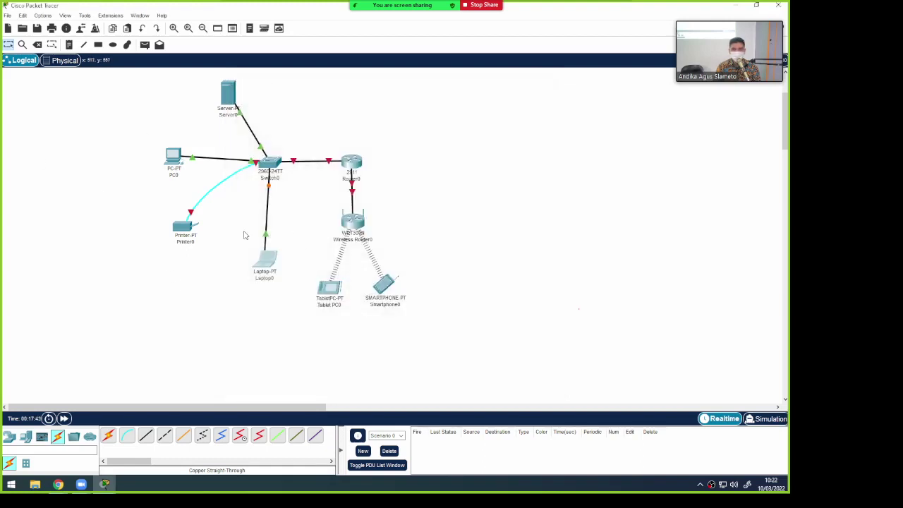
# Spread Smartphone0 right and Tablet PC0 left, then open Router0's device window
pyautogui.moveTo(386, 289); pyautogui.dragTo(398, 291)
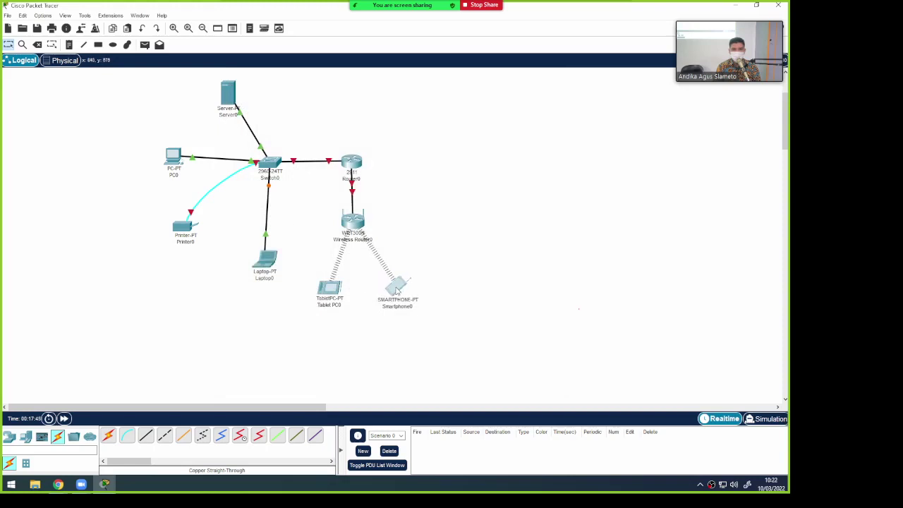
pyautogui.moveTo(331, 295); pyautogui.dragTo(327, 294)
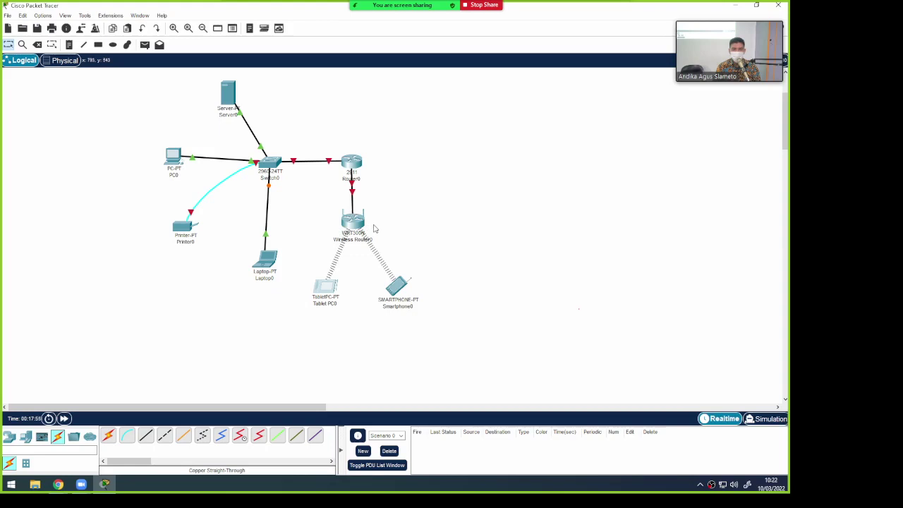
pyautogui.click(352, 161)
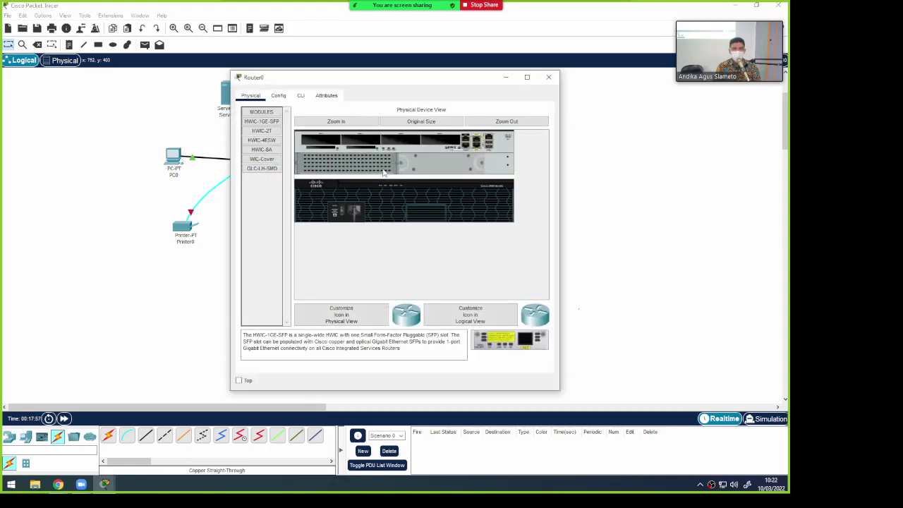
# Close Router0's window and scroll the workspace so the full cabled topology is visible
pyautogui.click(548, 77)
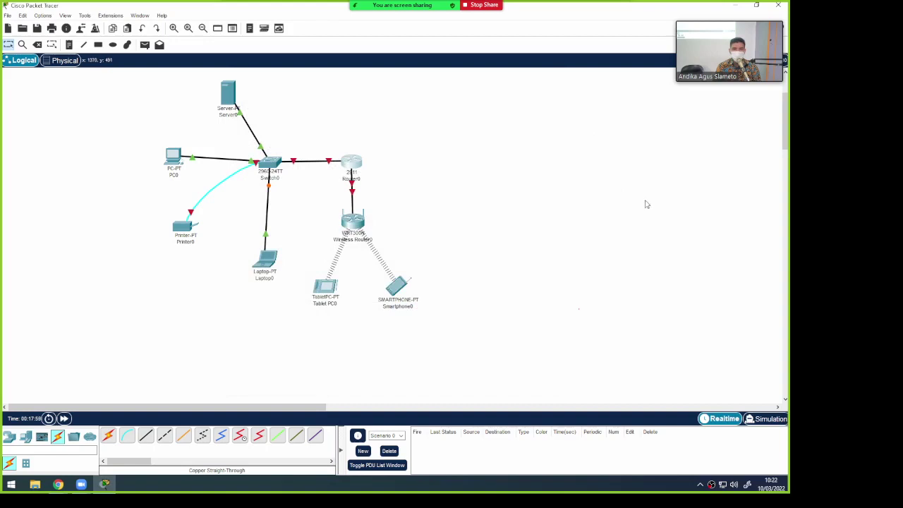
pyautogui.moveTo(786, 127)
pyautogui.mouseDown()
pyautogui.moveTo(788, 117)
pyautogui.moveTo(787, 127)
pyautogui.mouseUp()
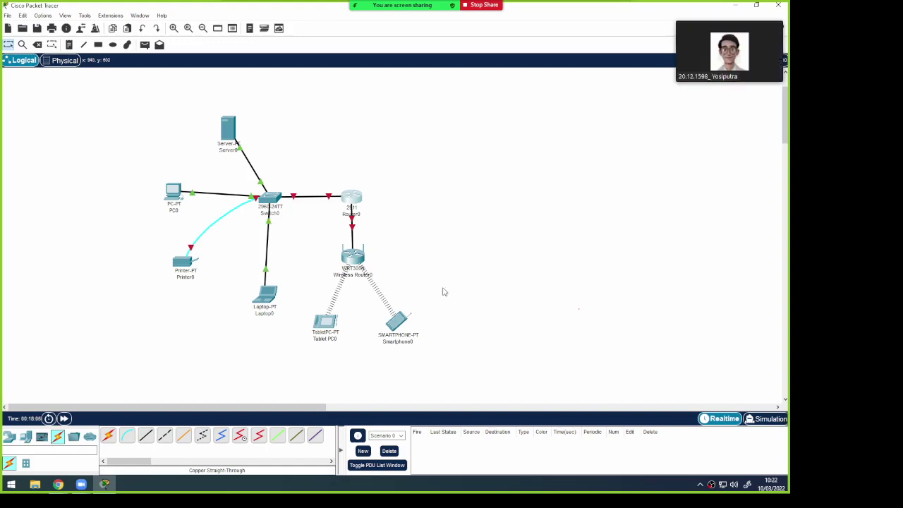
pyautogui.moveTo(435, 6)
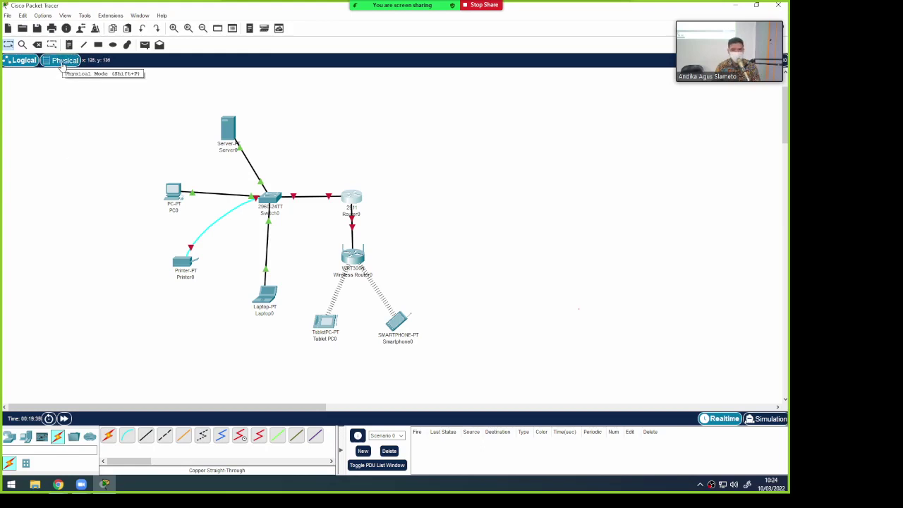
# In Physical view, drill into Home City, Corporate Office, then the Main Wiring Closet
pyautogui.click(63, 62)
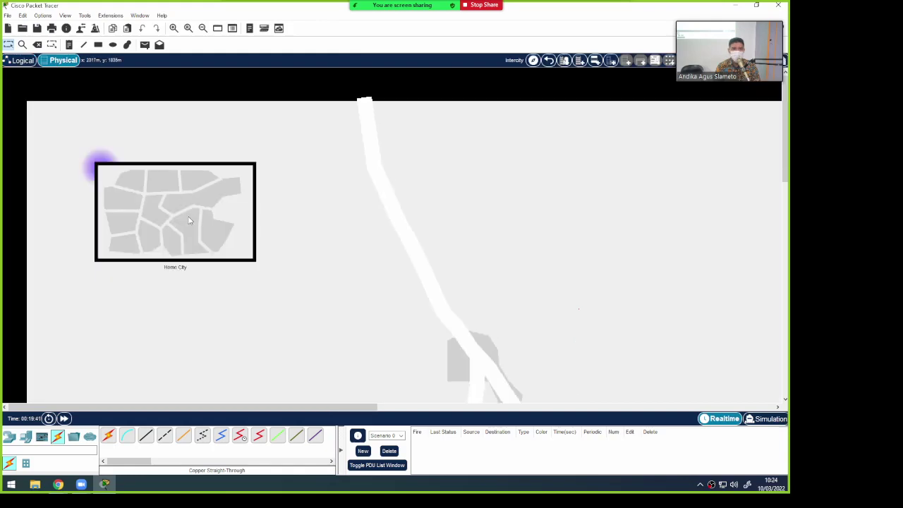
pyautogui.click(100, 166)
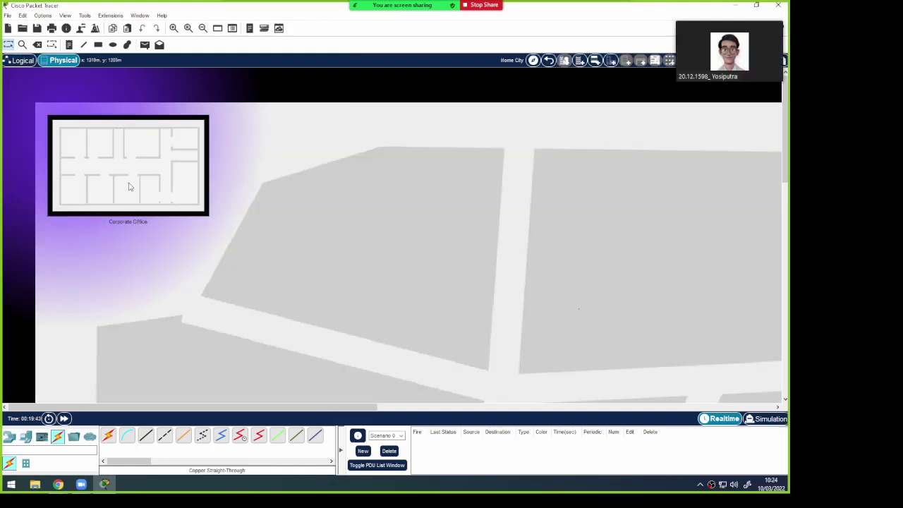
pyautogui.click(134, 185)
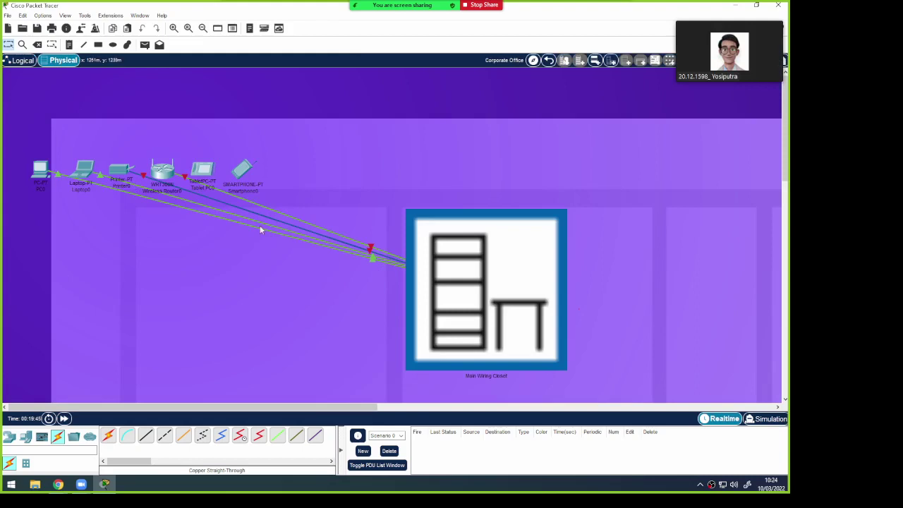
pyautogui.click(462, 270)
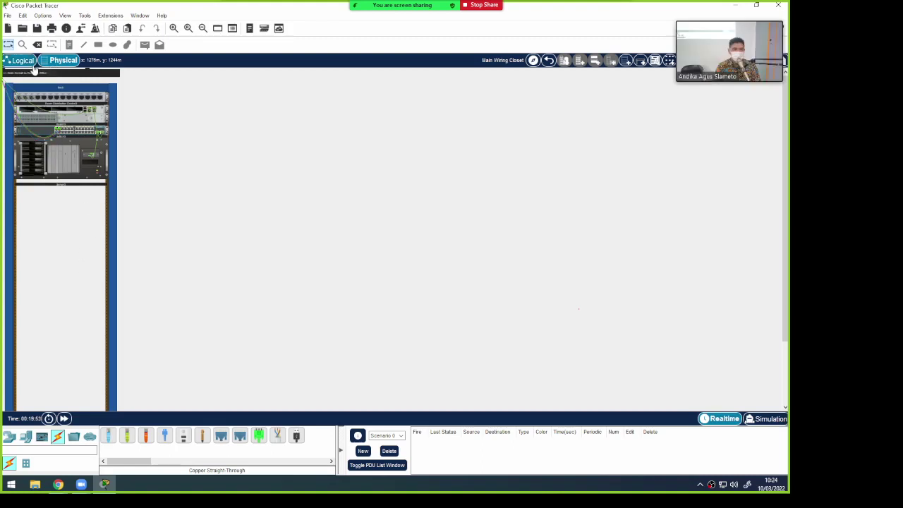
pyautogui.click(88, 163)
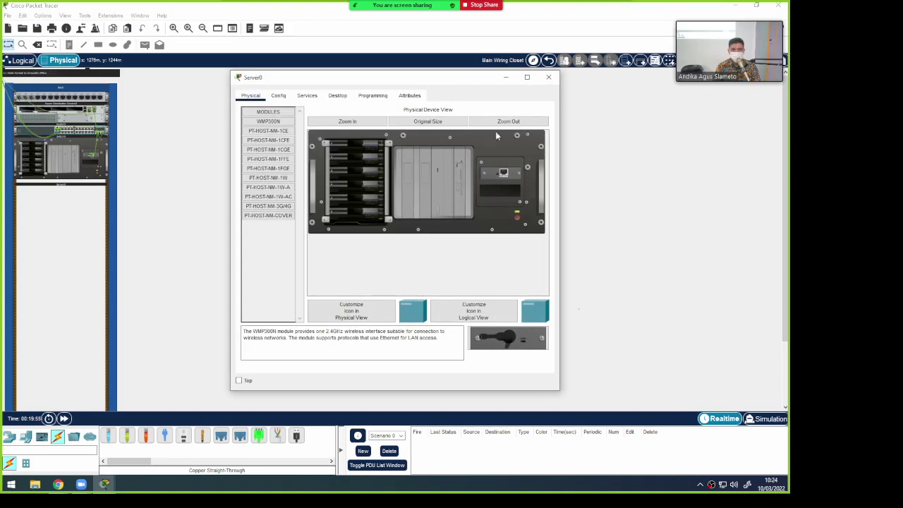
pyautogui.click(549, 77)
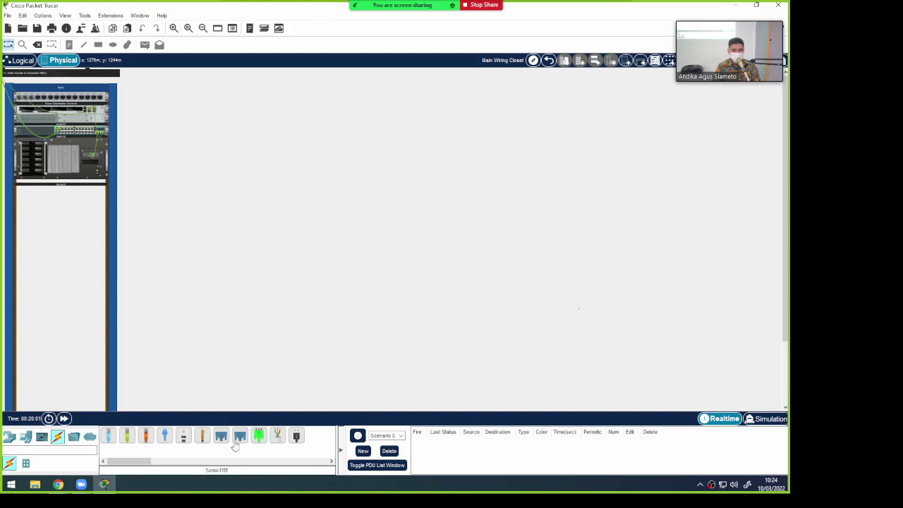
pyautogui.click(10, 438)
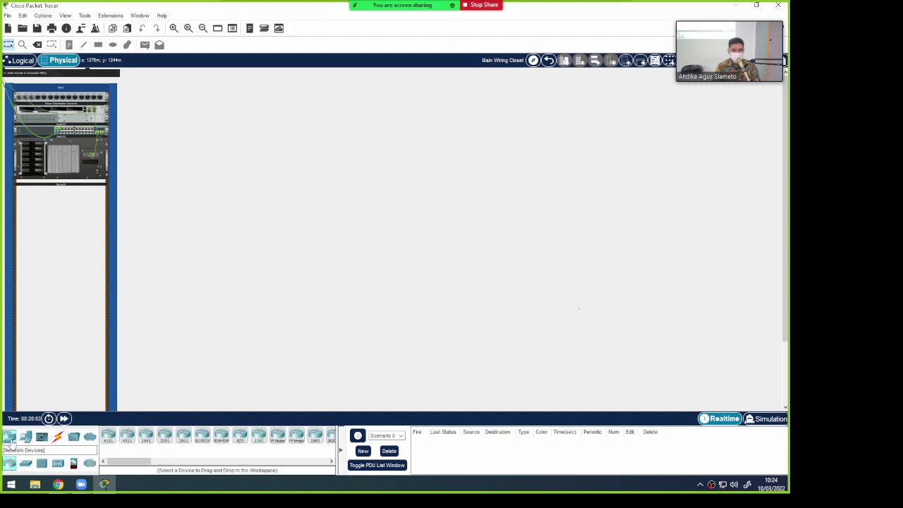
pyautogui.click(57, 437)
pyautogui.click(127, 435)
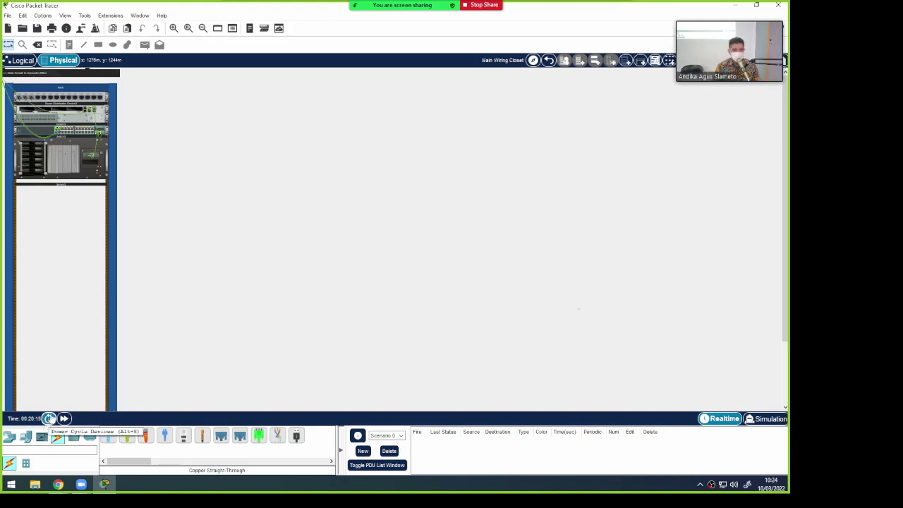
pyautogui.scroll(-2, 78, 199)
pyautogui.scroll(2, 80, 196)
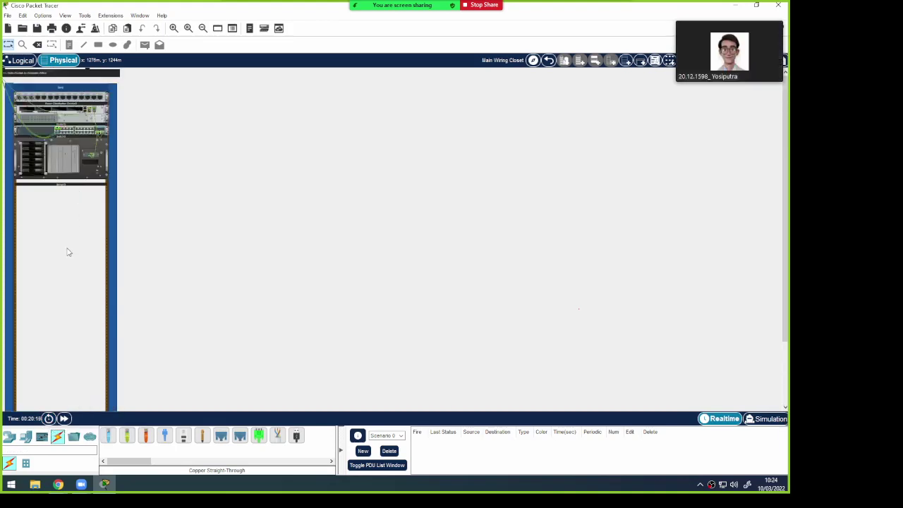
# Back on the Corporate Office floor, spread PC0, Laptop0, Smartphone0, TabletPC0 and Wireless Router0 apart
pyautogui.click(548, 63)
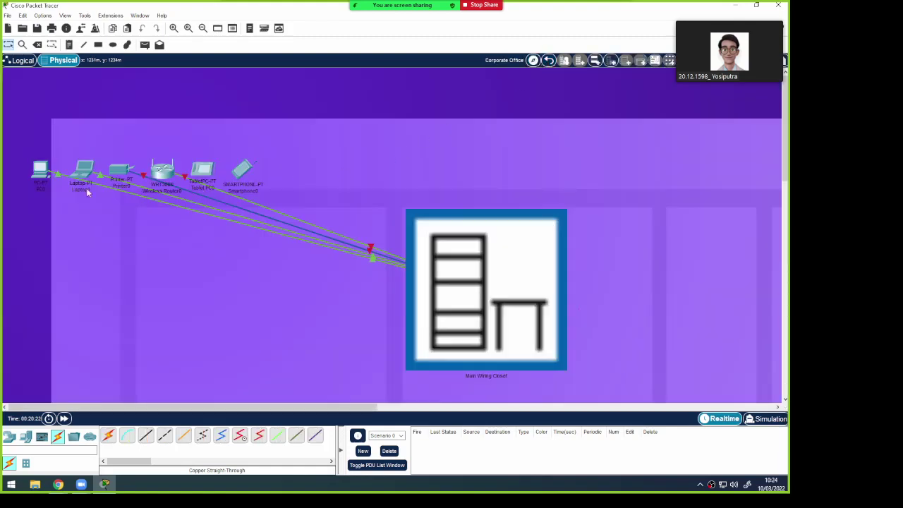
pyautogui.moveTo(40, 169); pyautogui.dragTo(21, 233)
pyautogui.moveTo(99, 178); pyautogui.dragTo(73, 190)
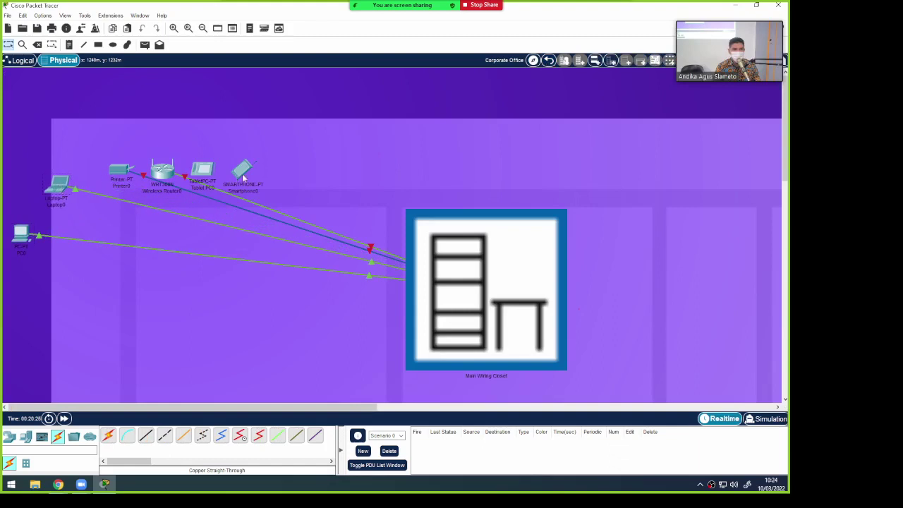
pyautogui.moveTo(244, 179); pyautogui.dragTo(288, 166)
pyautogui.moveTo(212, 177); pyautogui.dragTo(242, 155)
pyautogui.moveTo(166, 170); pyautogui.dragTo(182, 158)
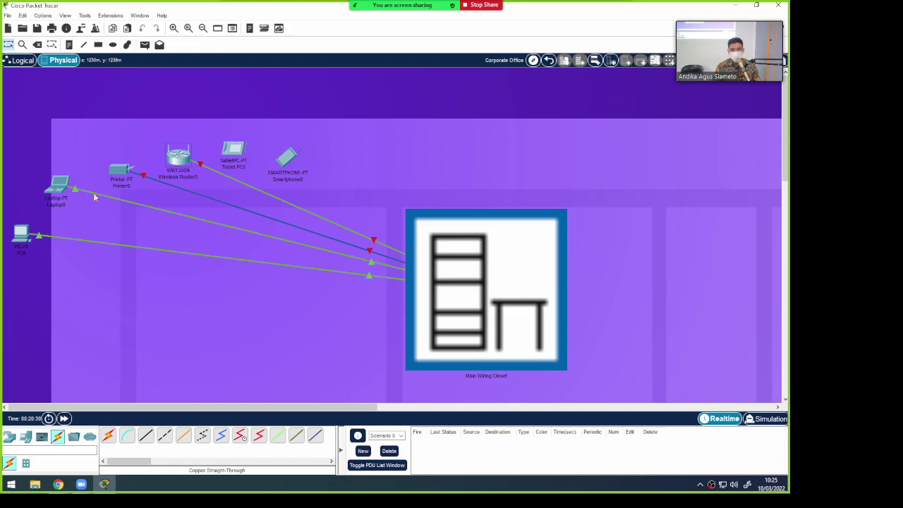
# Open the Main Wiring Closet to view its rack
pyautogui.scroll(-2, 416, 300)
pyautogui.scroll(2, 417, 300)
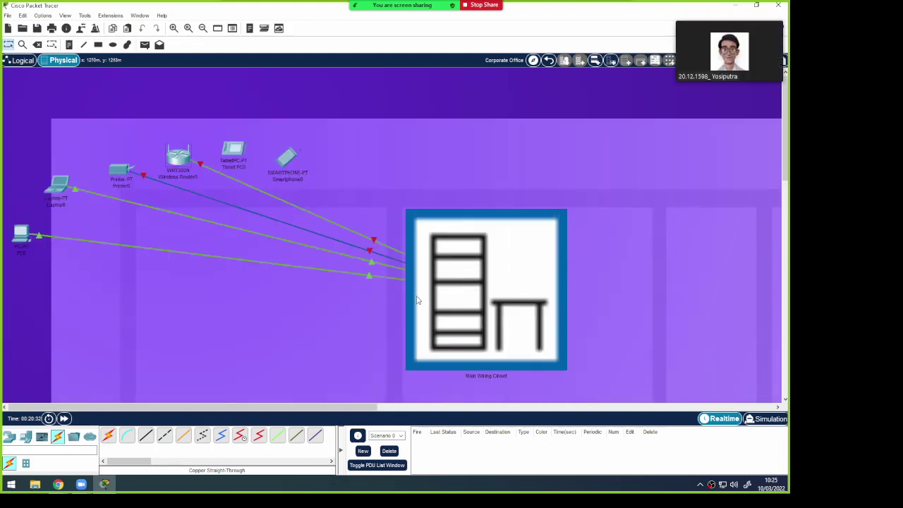
pyautogui.click(420, 300)
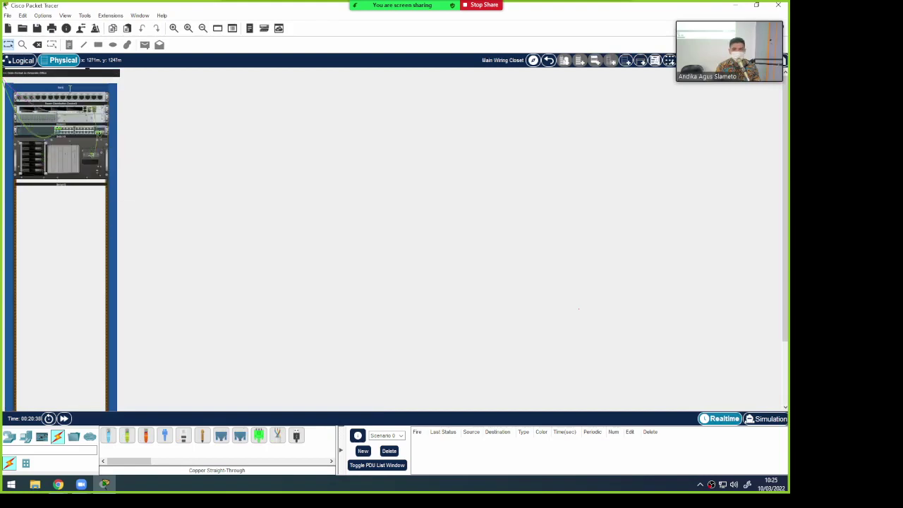
# Zoom the rack view in three steps and scroll through the enlarged rack
pyautogui.click(175, 29)
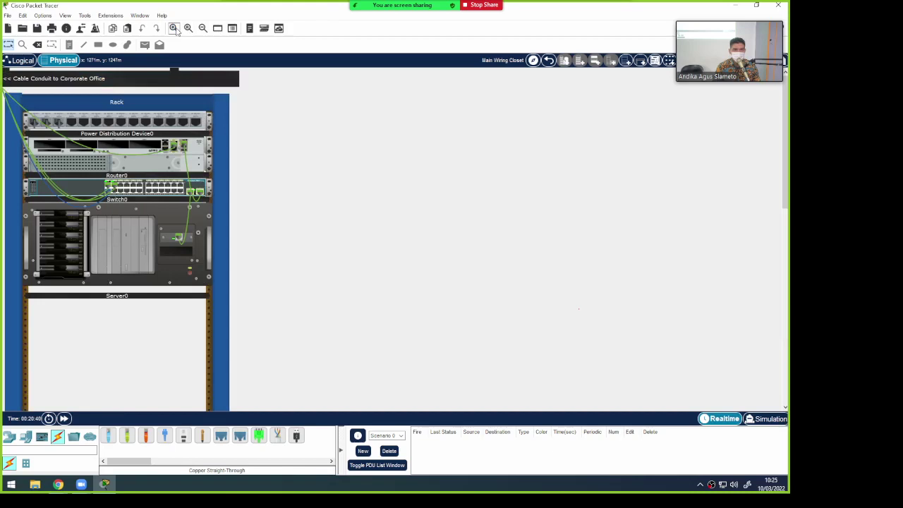
pyautogui.click(175, 28)
pyautogui.click(175, 29)
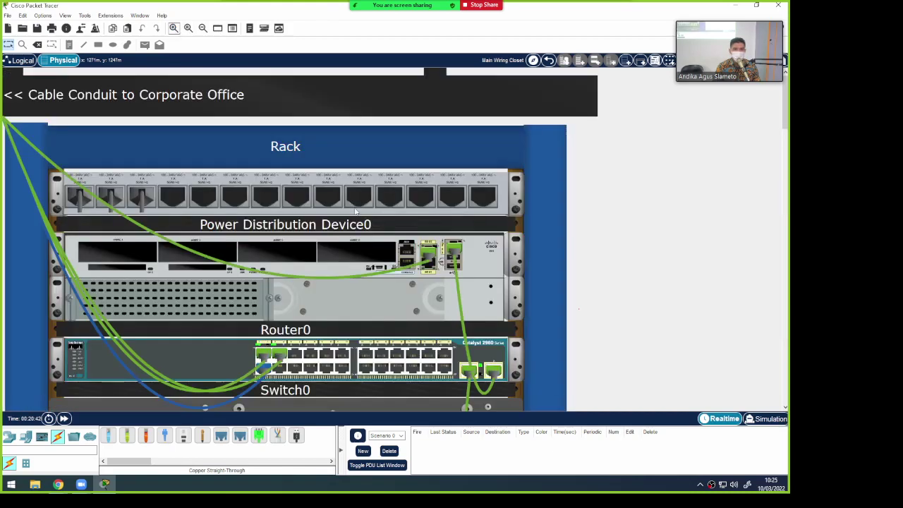
pyautogui.scroll(-5, 359, 221)
pyautogui.scroll(1, 360, 222)
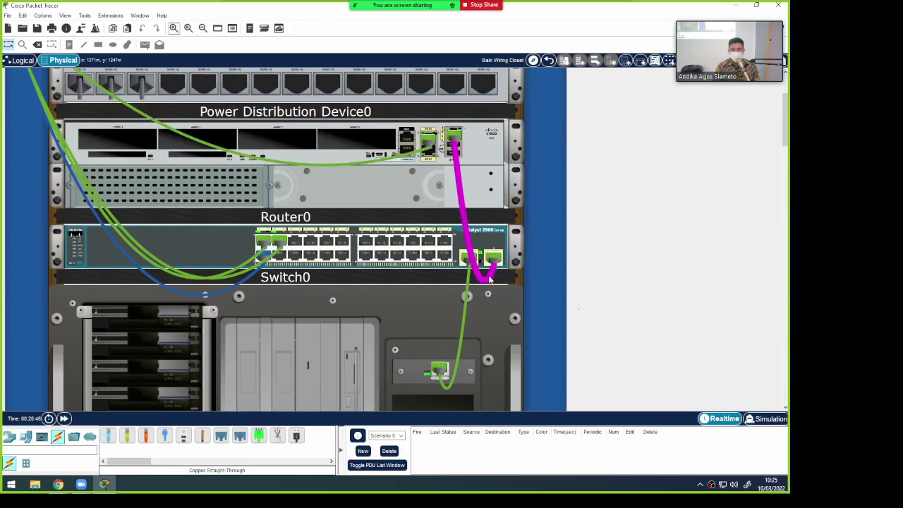
# Read a cable's connection details and scroll over Power Distribution Device0, Router0 and Switch0
pyautogui.moveTo(491, 281)
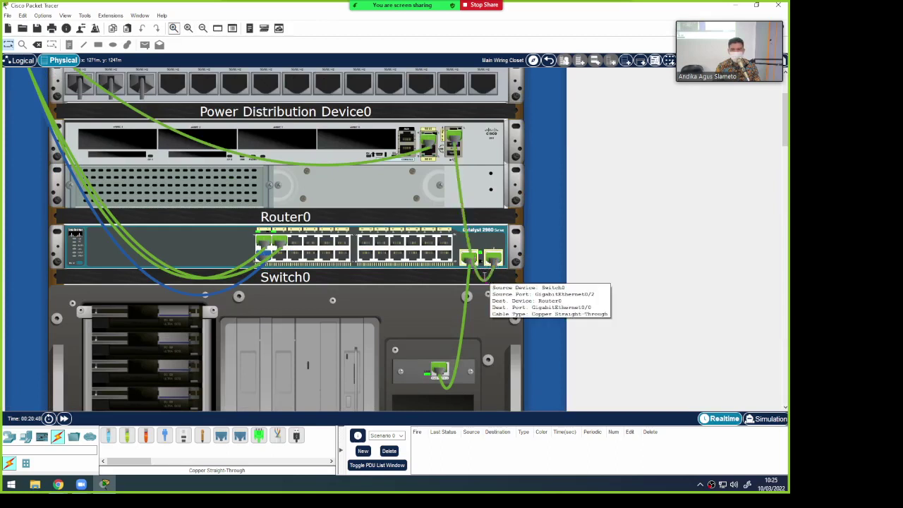
pyautogui.scroll(-1, 332, 347)
pyautogui.scroll(-6, 330, 343)
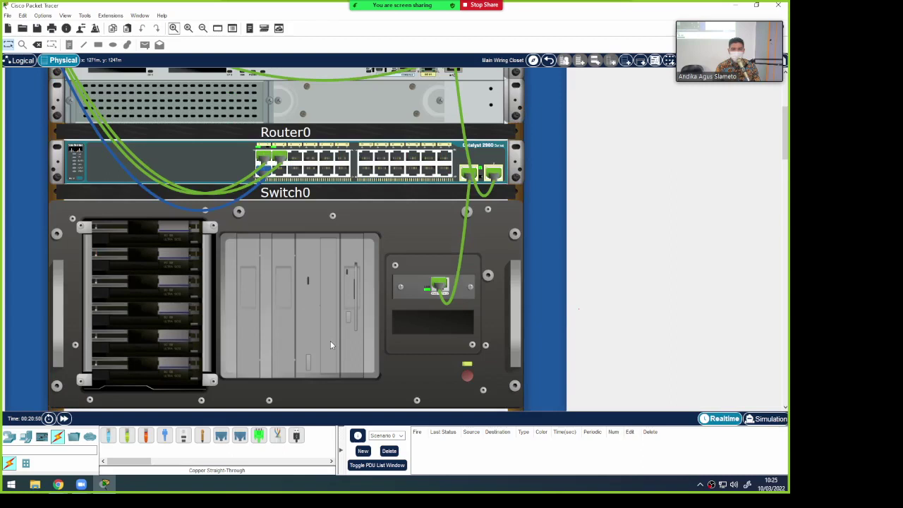
pyautogui.scroll(1, 330, 343)
pyautogui.scroll(8, 330, 344)
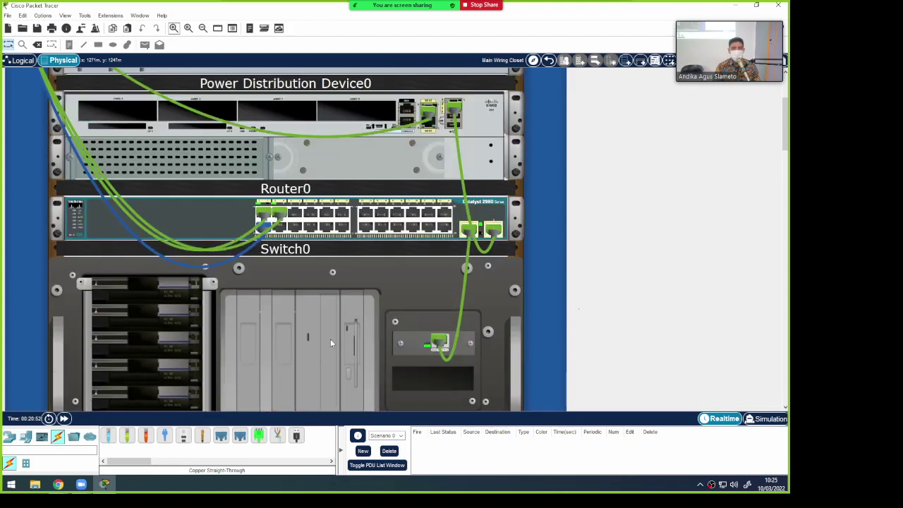
pyautogui.scroll(2, 288, 141)
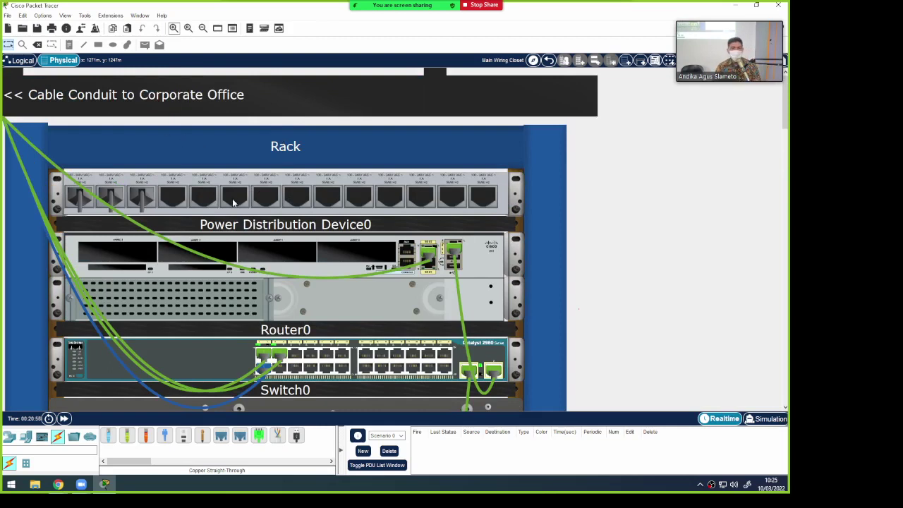
pyautogui.scroll(-1, 232, 201)
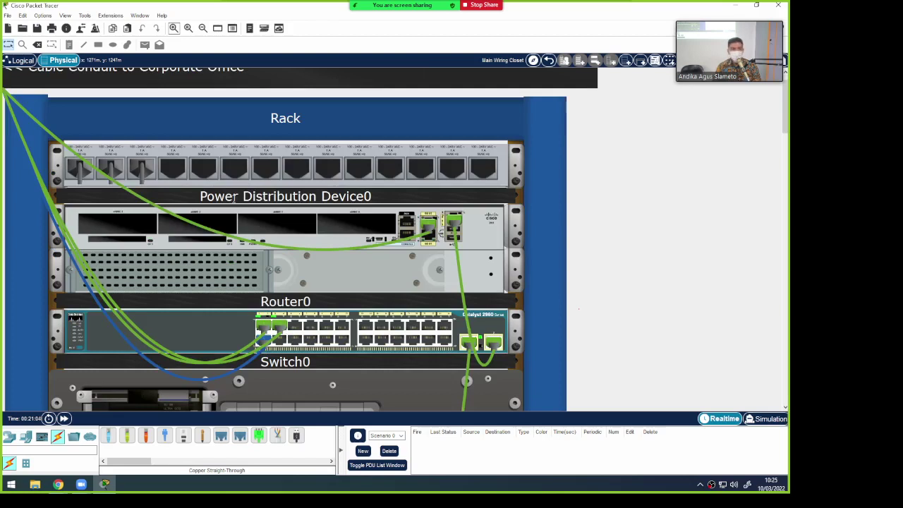
pyautogui.moveTo(763, 31)
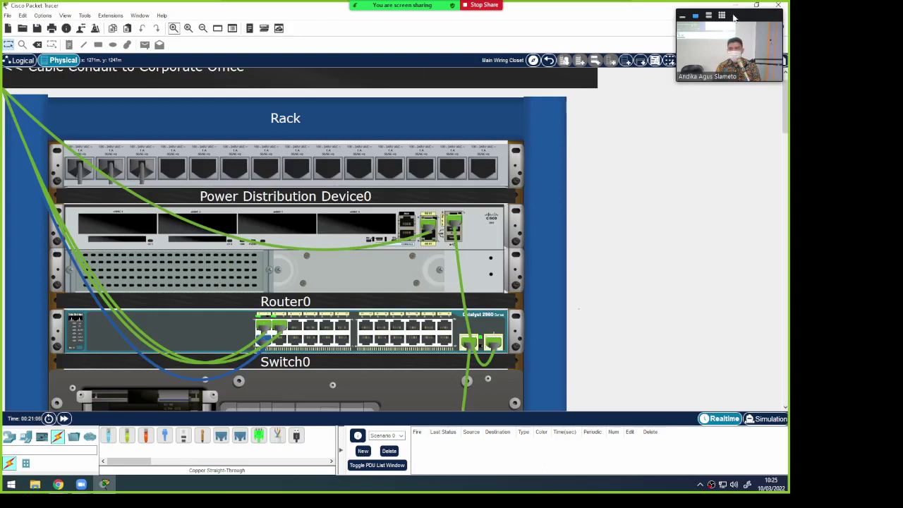
pyautogui.moveTo(413, 4)
pyautogui.click(296, 8)
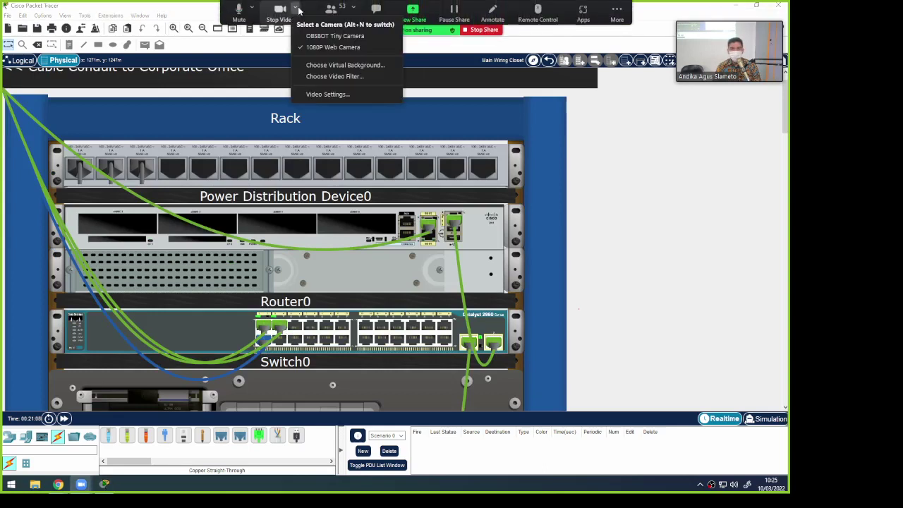
pyautogui.click(315, 37)
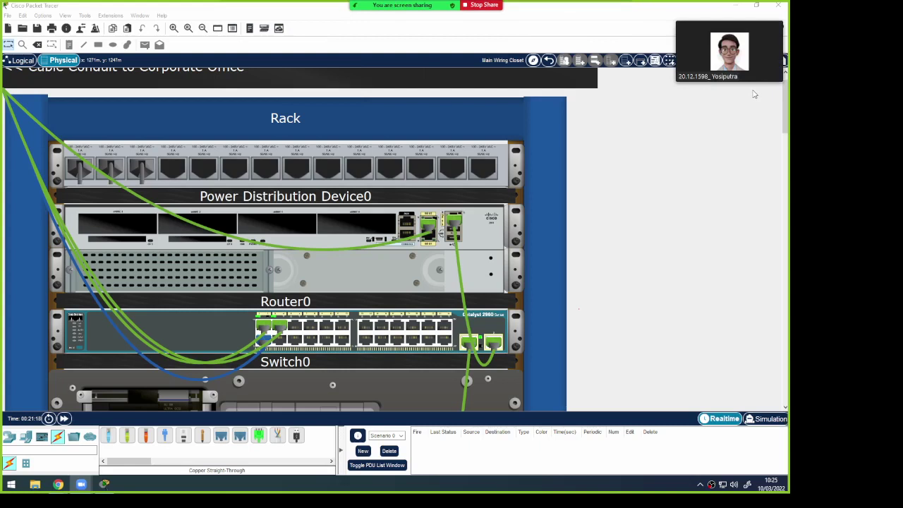
pyautogui.moveTo(753, 77)
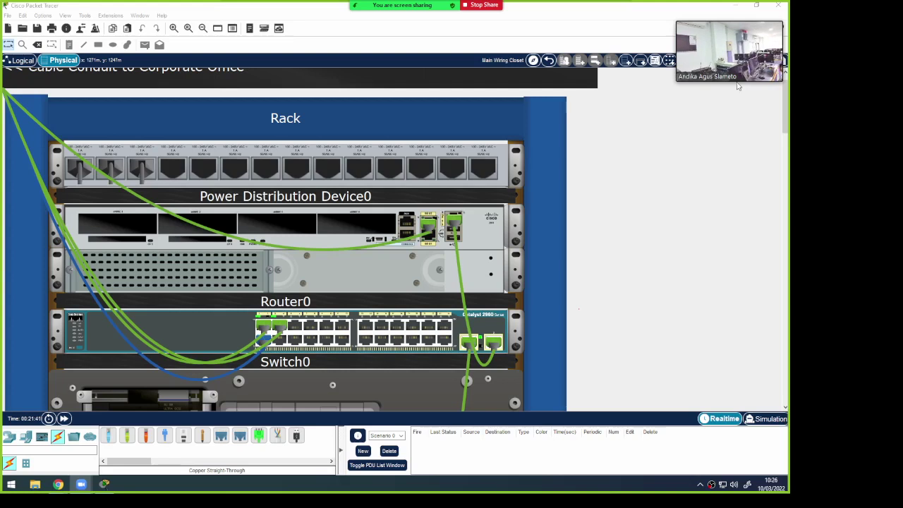
pyautogui.click(295, 9)
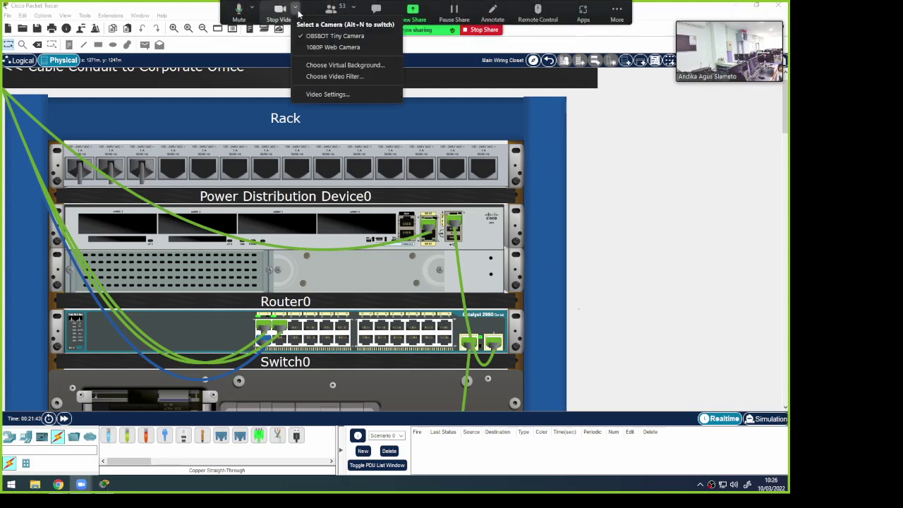
pyautogui.click(327, 50)
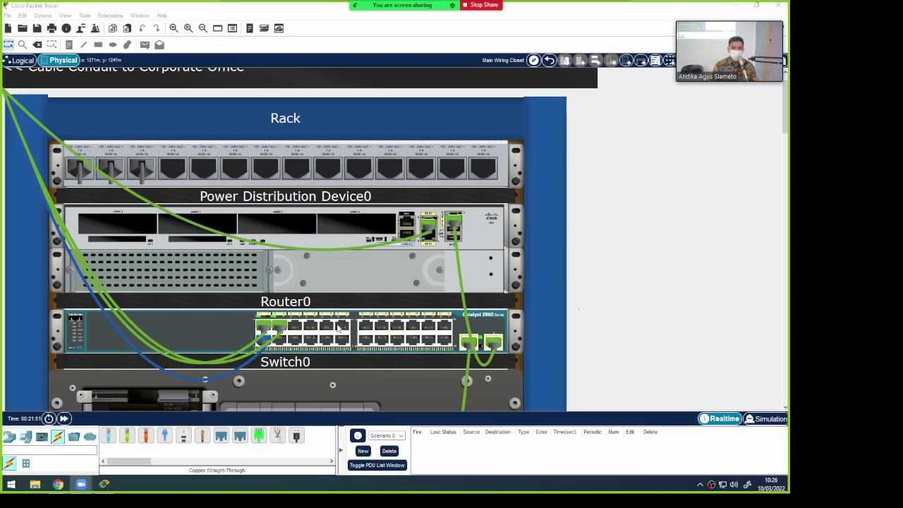
# Scroll down the rack to look over Server0, then scroll back up
pyautogui.scroll(-5, 339, 328)
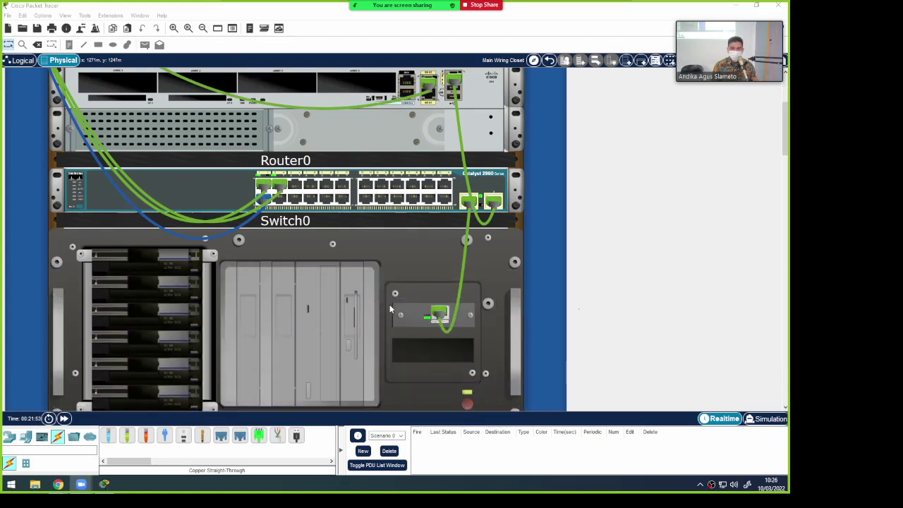
pyautogui.scroll(-1, 389, 306)
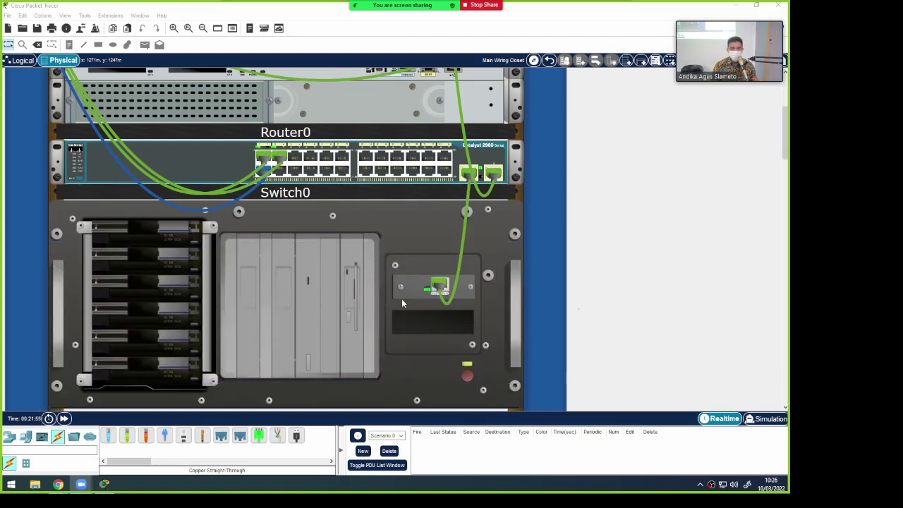
pyautogui.scroll(-2, 442, 322)
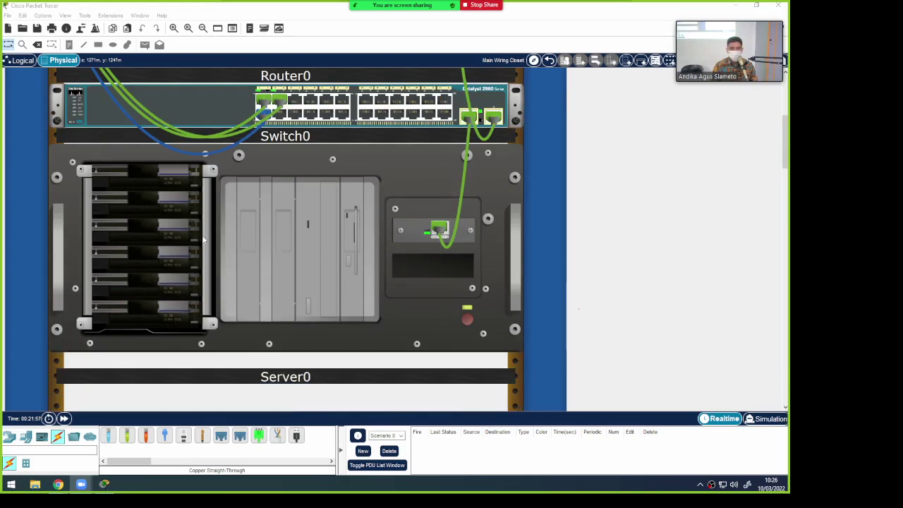
pyautogui.scroll(1, 226, 268)
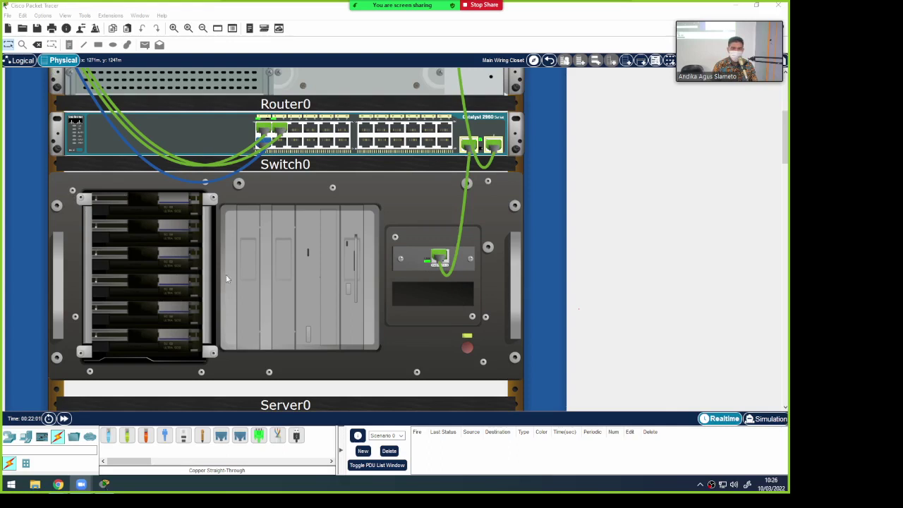
pyautogui.scroll(6, 202, 265)
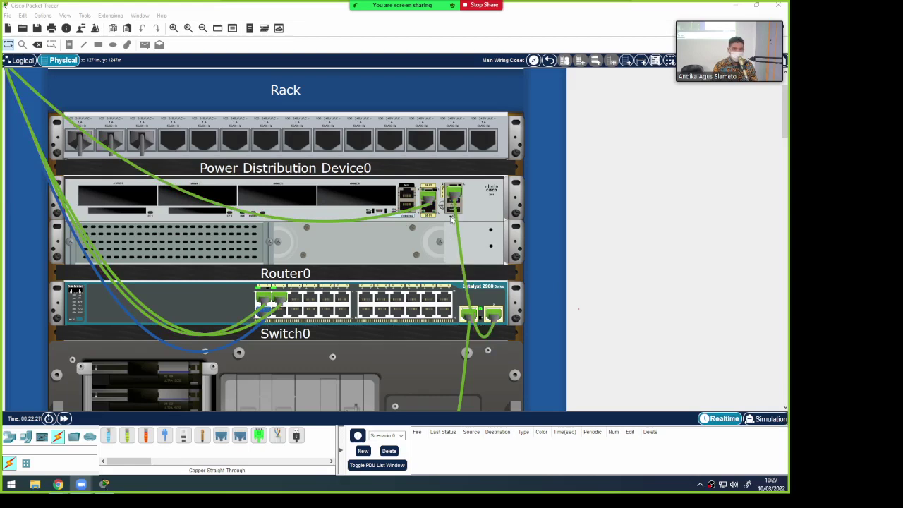
# Scroll through the rack once more, then return to the Corporate Office layout
pyautogui.scroll(-3, 523, 332)
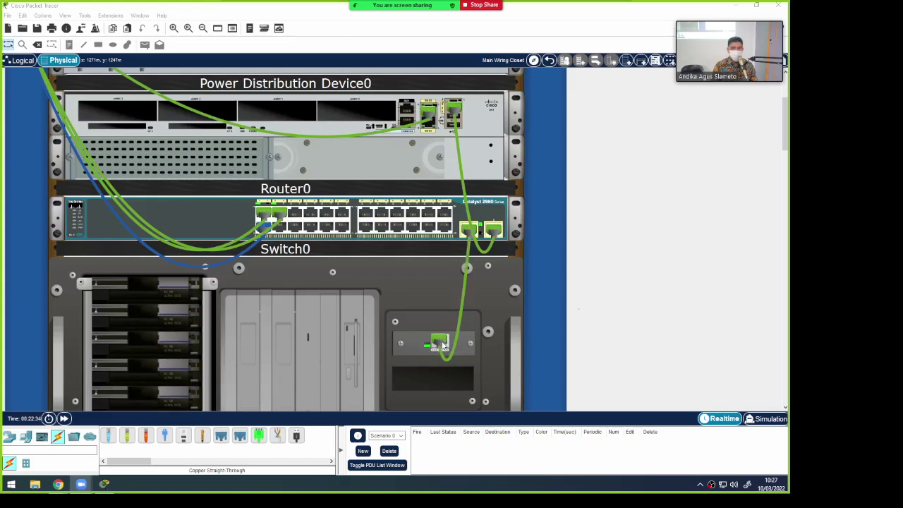
pyautogui.scroll(-3, 442, 343)
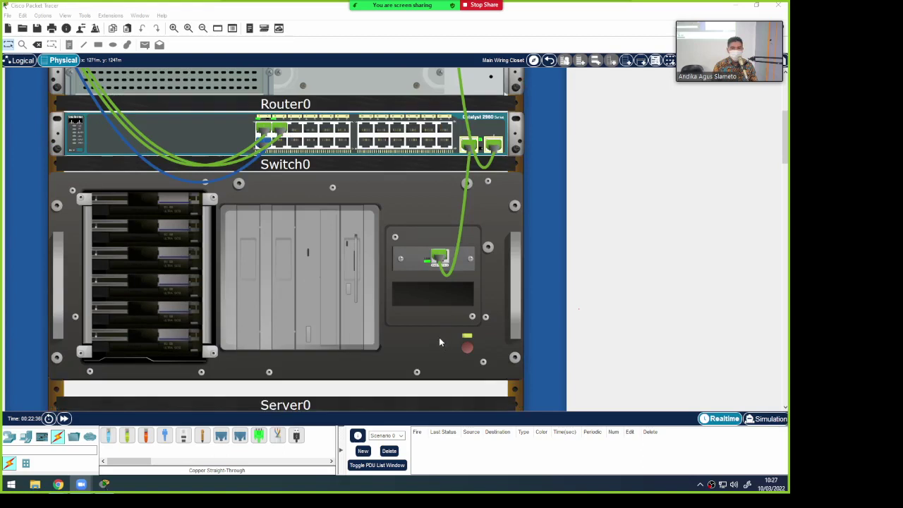
pyautogui.scroll(-2, 362, 287)
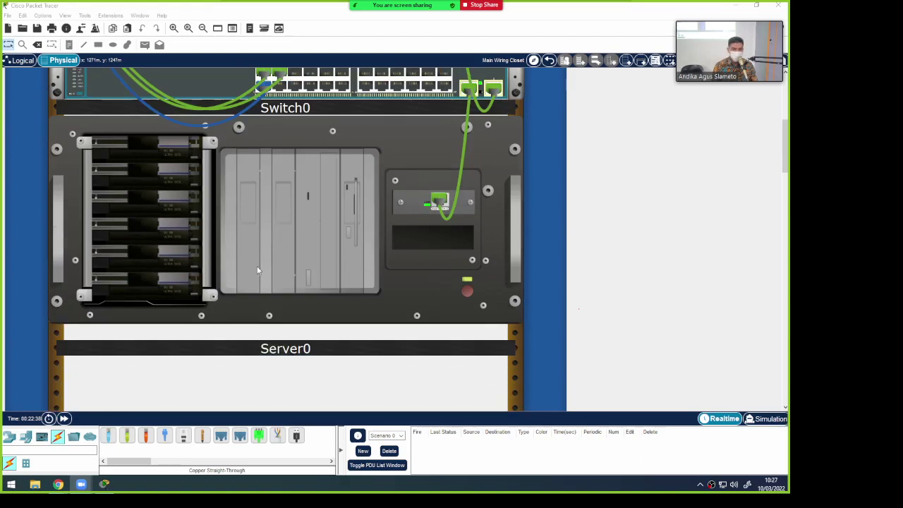
pyautogui.scroll(5, 301, 261)
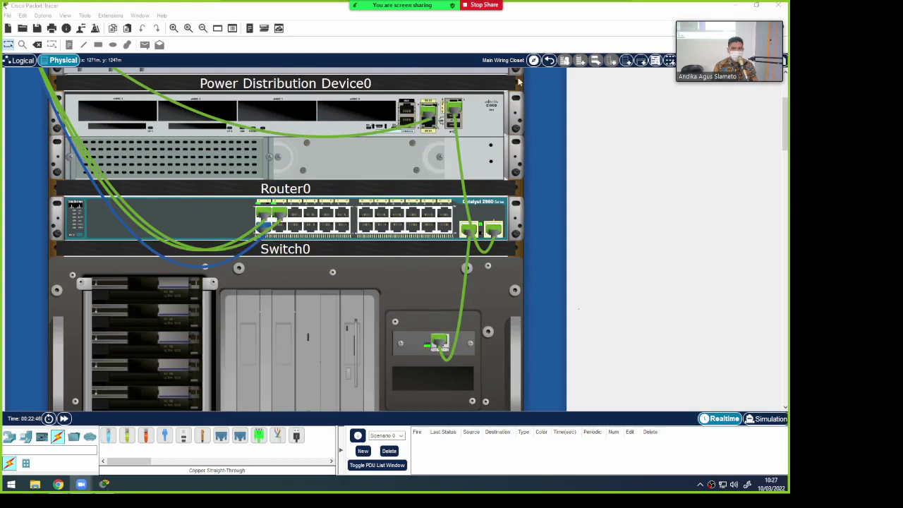
pyautogui.click(549, 60)
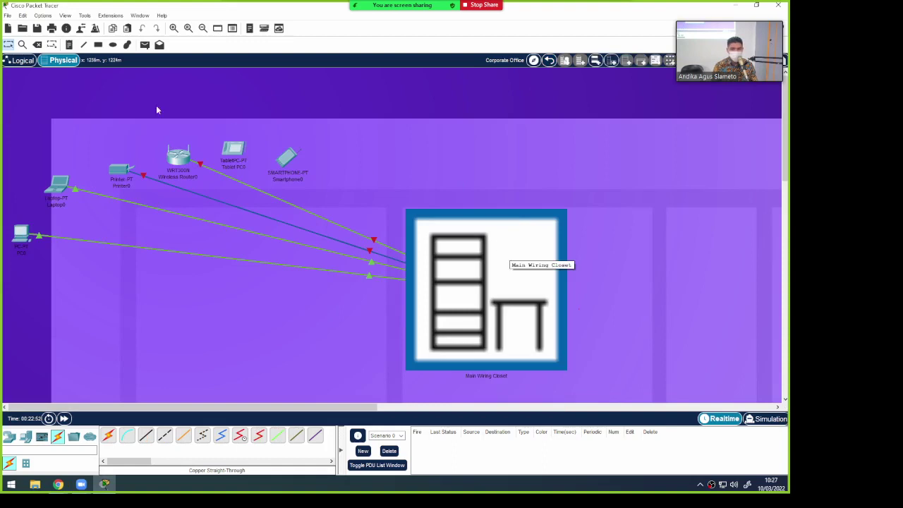
# From Physical view, enter the Main Wiring Closet and scroll down its rack
pyautogui.click(21, 60)
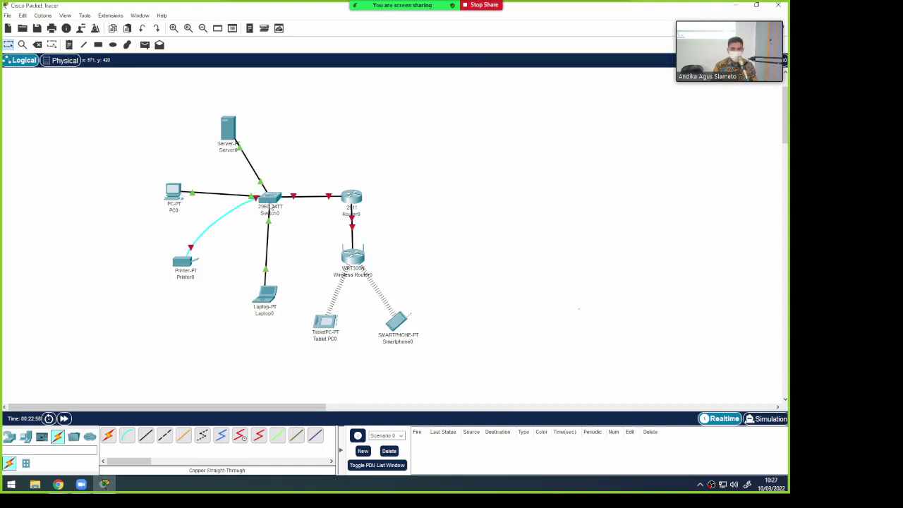
pyautogui.click(64, 60)
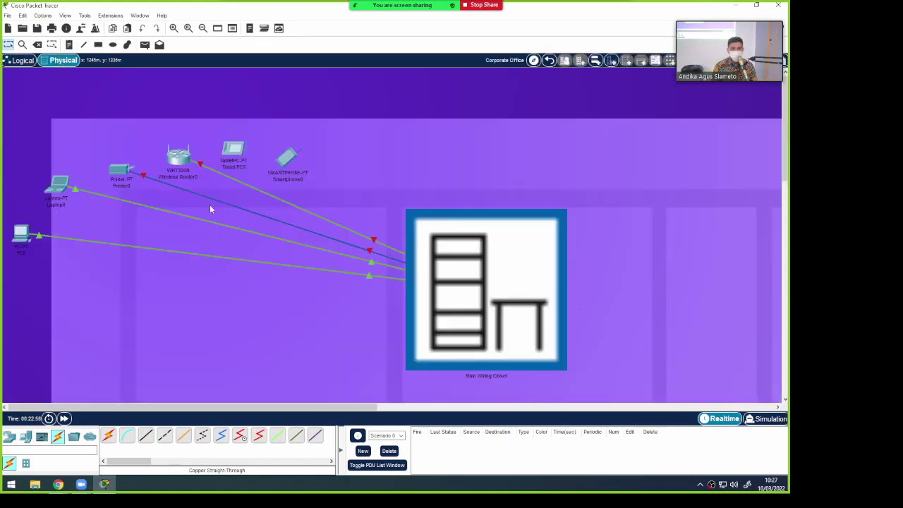
pyautogui.click(452, 280)
pyautogui.scroll(-5, 305, 257)
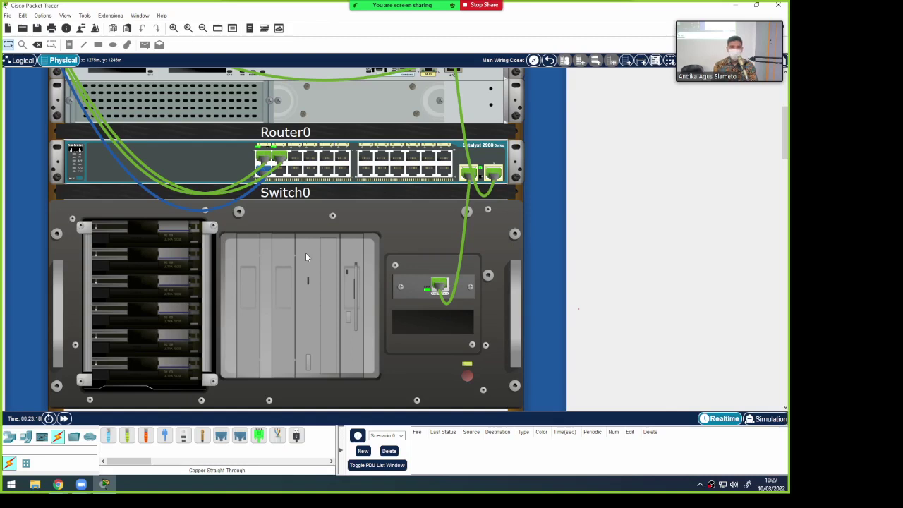
# Scroll back up, return to the Logical view and open Server0's device window
pyautogui.scroll(3, 306, 254)
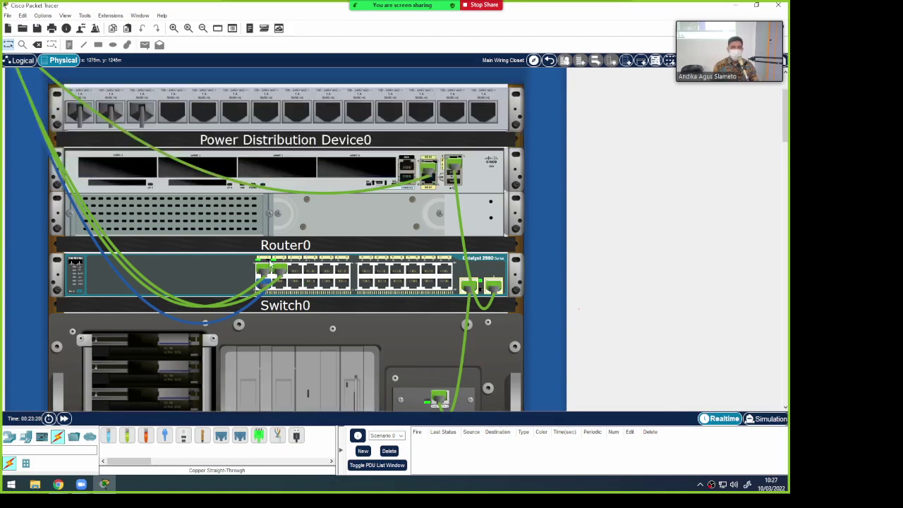
pyautogui.click(21, 60)
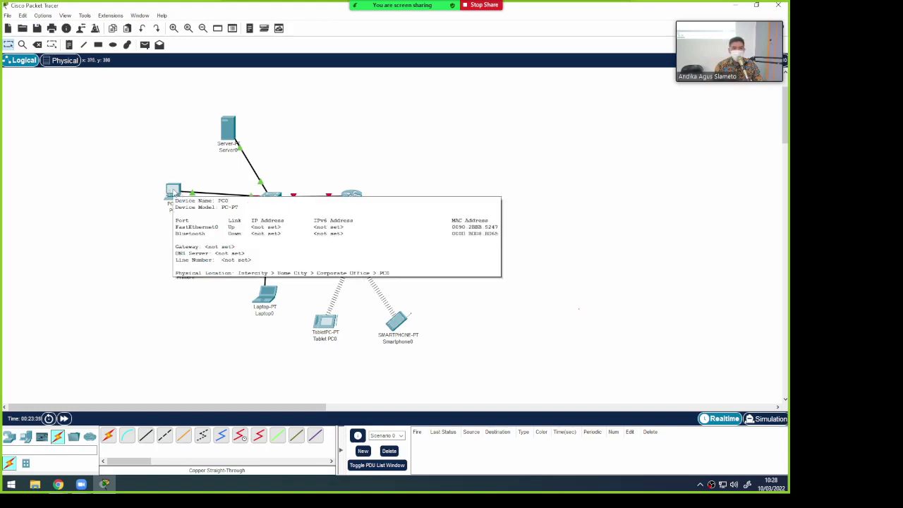
pyautogui.click(226, 129)
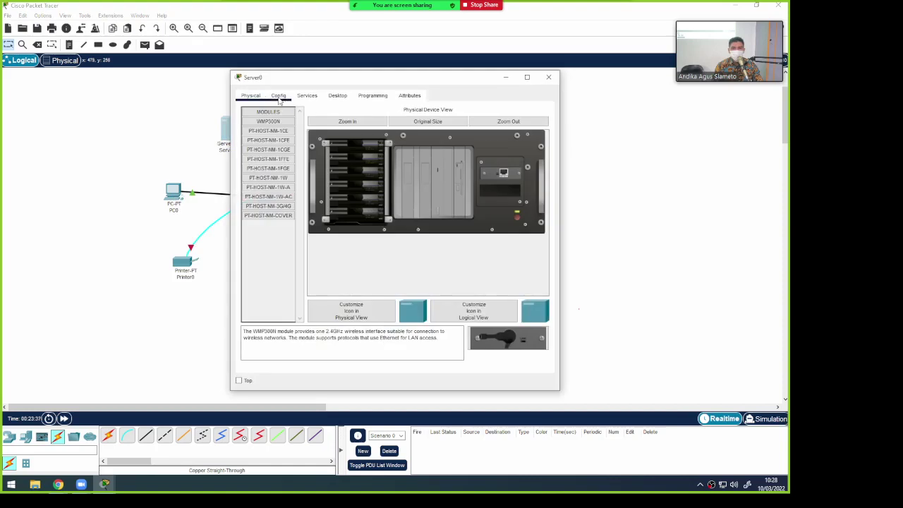
# View Server0's Config global settings, then its FastEthernet0 interface settings
pyautogui.click(278, 97)
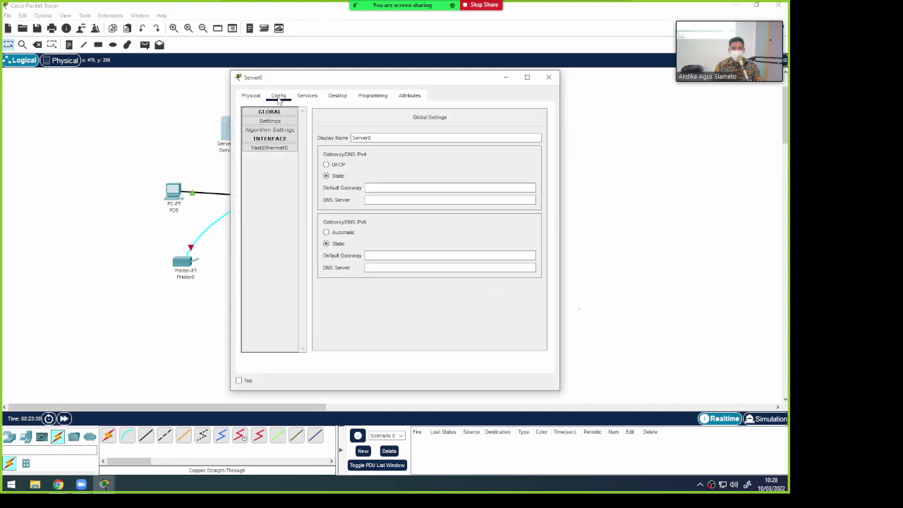
pyautogui.click(292, 139)
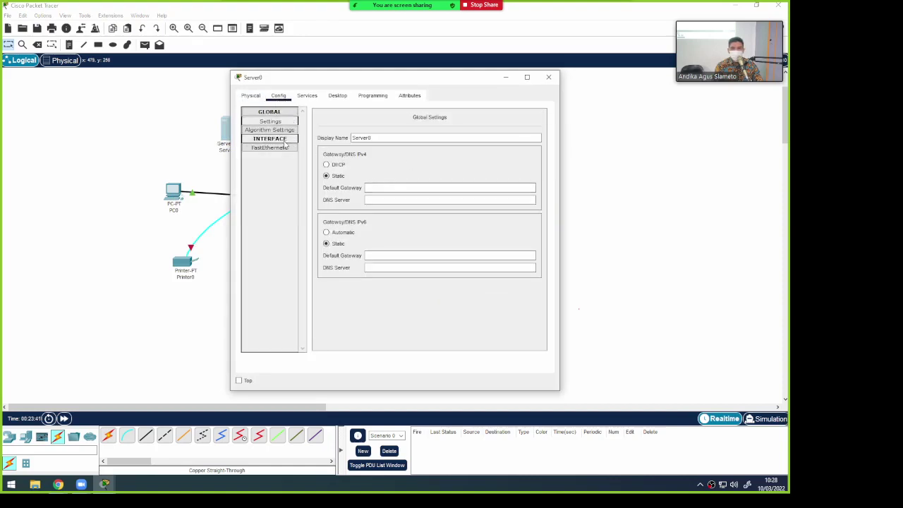
pyautogui.click(282, 139)
pyautogui.click(276, 149)
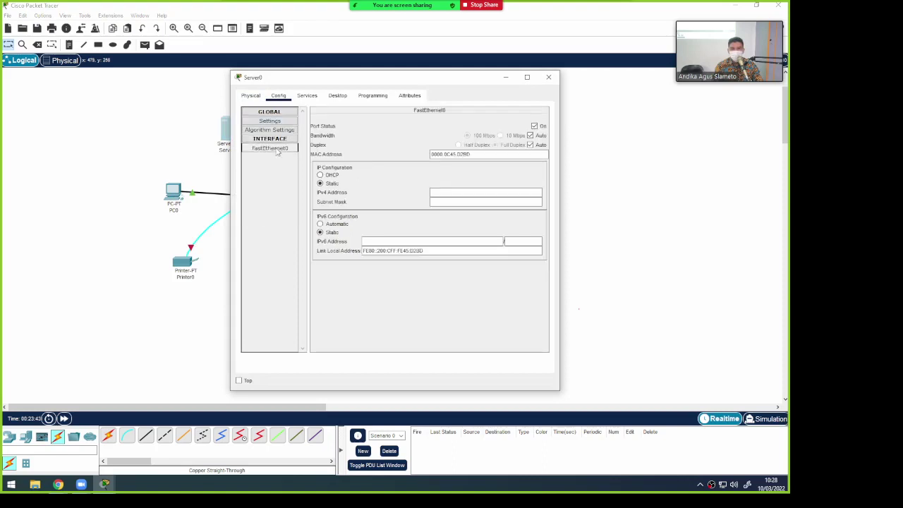
# Check Server0's HTTP service, reposition its window, and switch to the Desktop applications
pyautogui.click(300, 96)
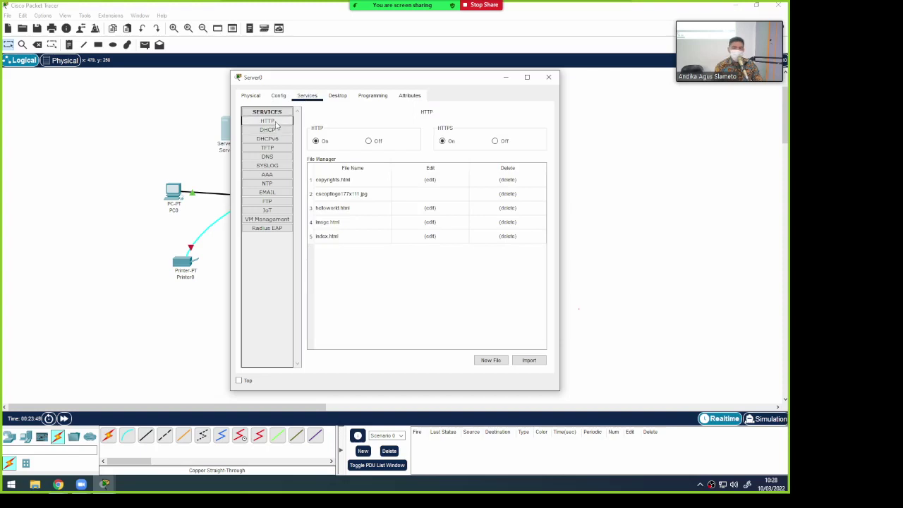
pyautogui.moveTo(426, 83); pyautogui.dragTo(588, 62)
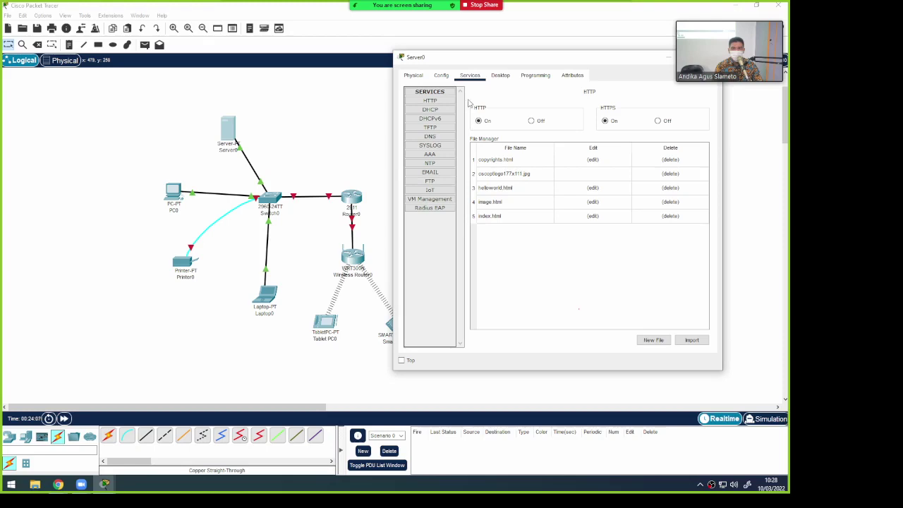
pyautogui.moveTo(524, 64); pyautogui.dragTo(464, 58)
pyautogui.click(440, 69)
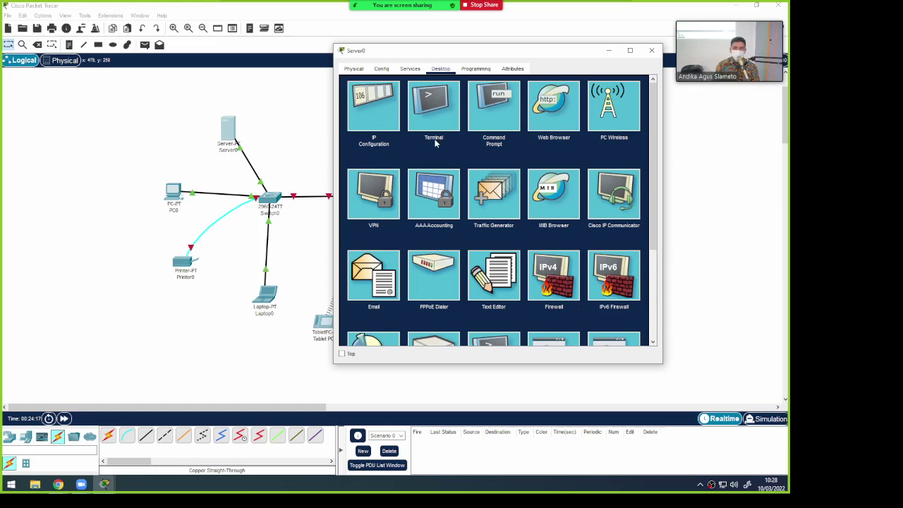
# Open Server0's Command Prompt and magnify the screen to 200%
pyautogui.click(493, 126)
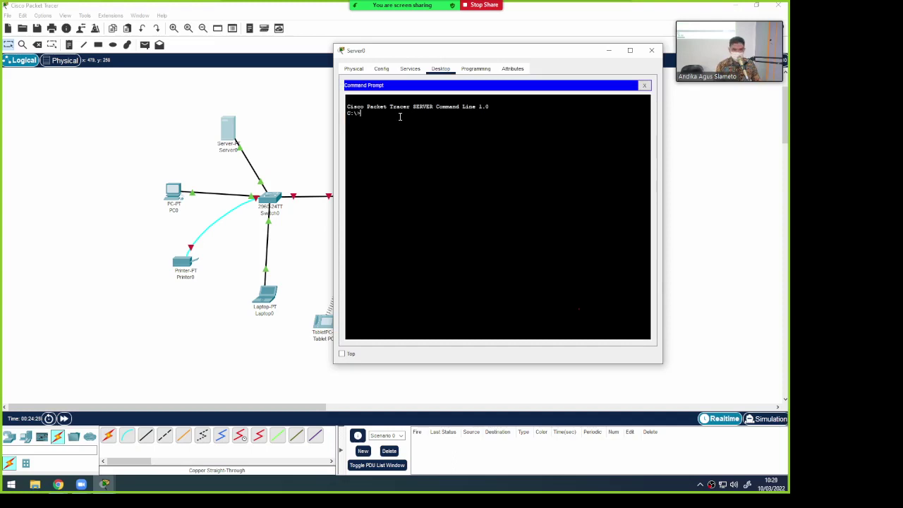
pyautogui.press('super+plus')
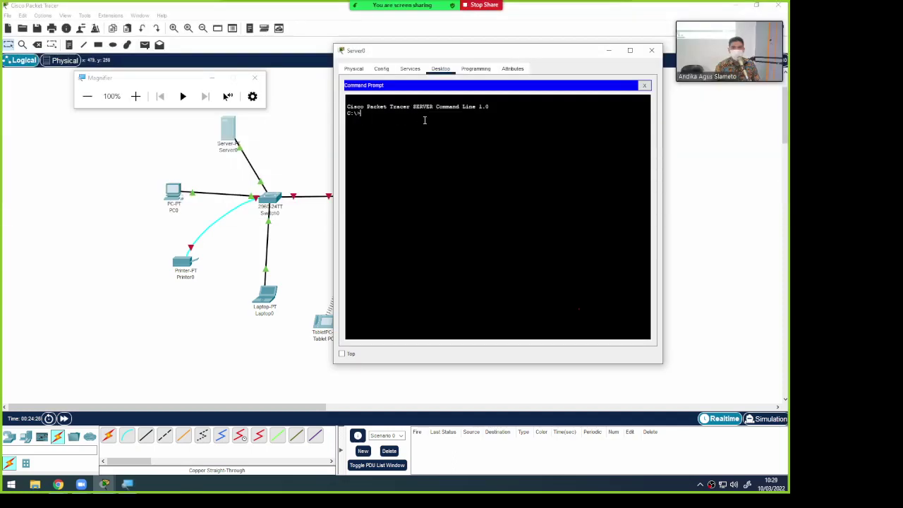
pyautogui.press('super+plus')
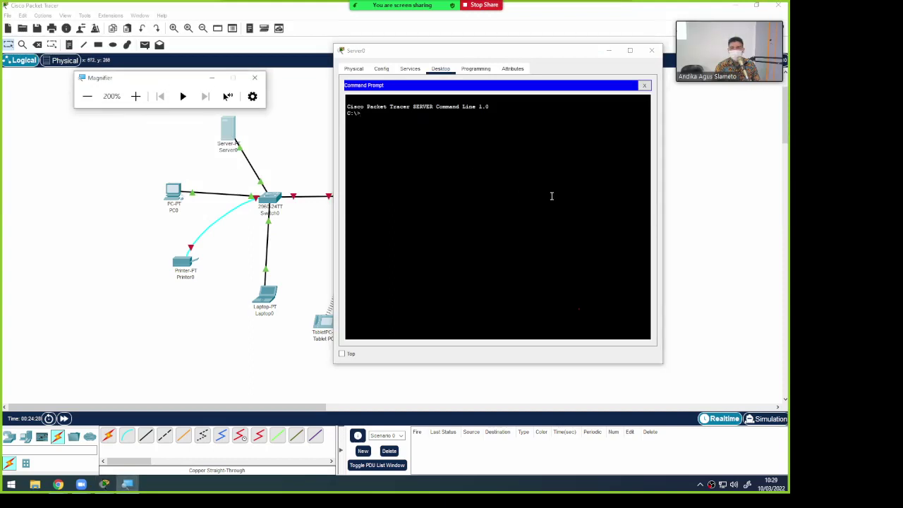
# Restore screen magnification to 100% and close Server0's device window
pyautogui.click(424, 115)
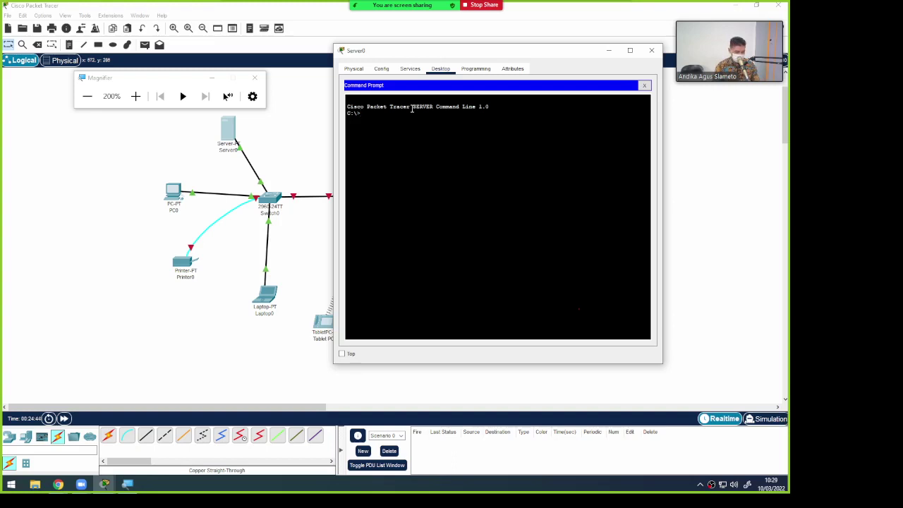
pyautogui.press('super+minus')
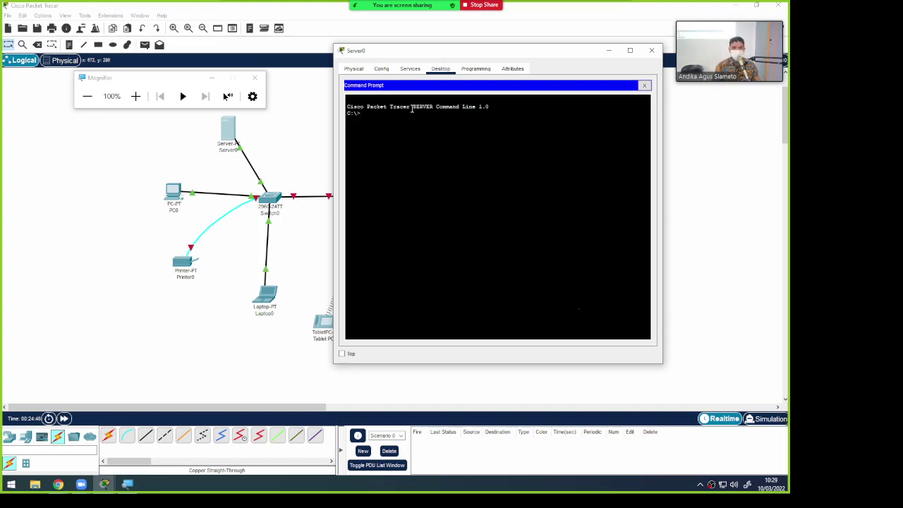
pyautogui.click(651, 50)
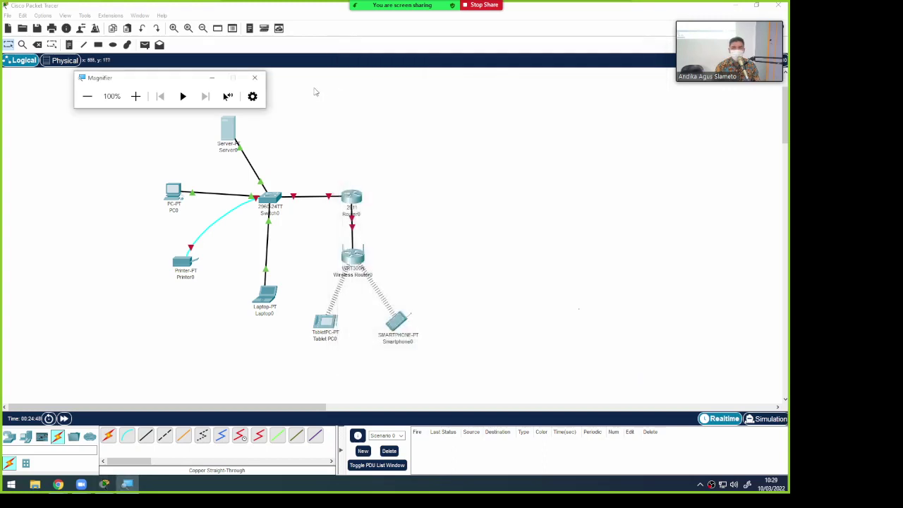
# Close the magnifier, open PC0's device window, and cancel the Customize Icon dialog
pyautogui.click(258, 78)
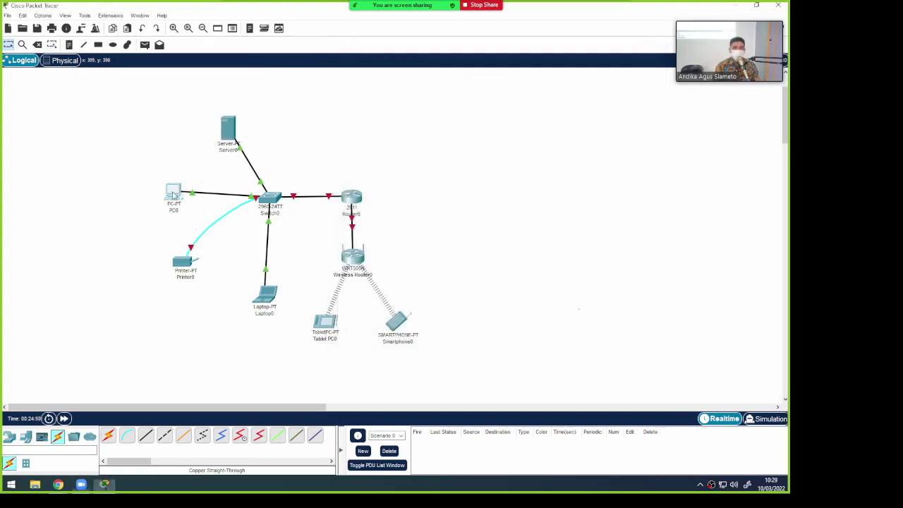
pyautogui.click(174, 193)
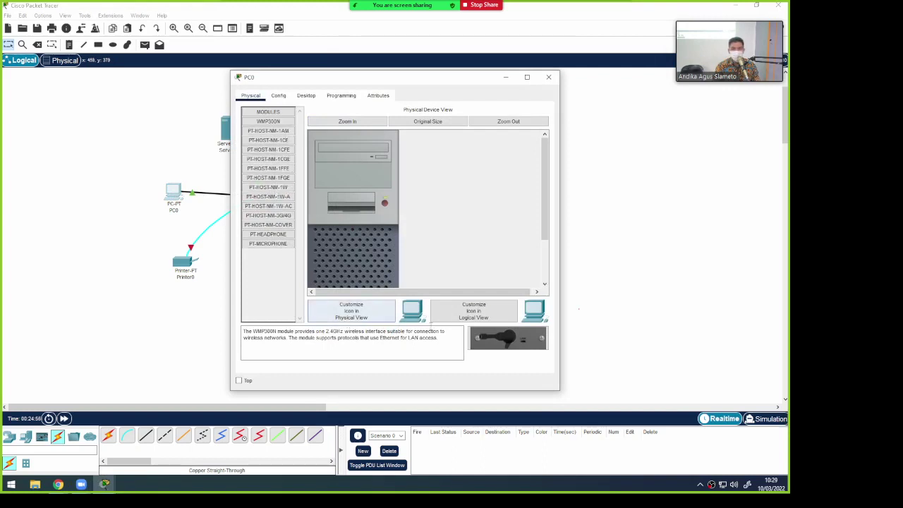
pyautogui.click(362, 312)
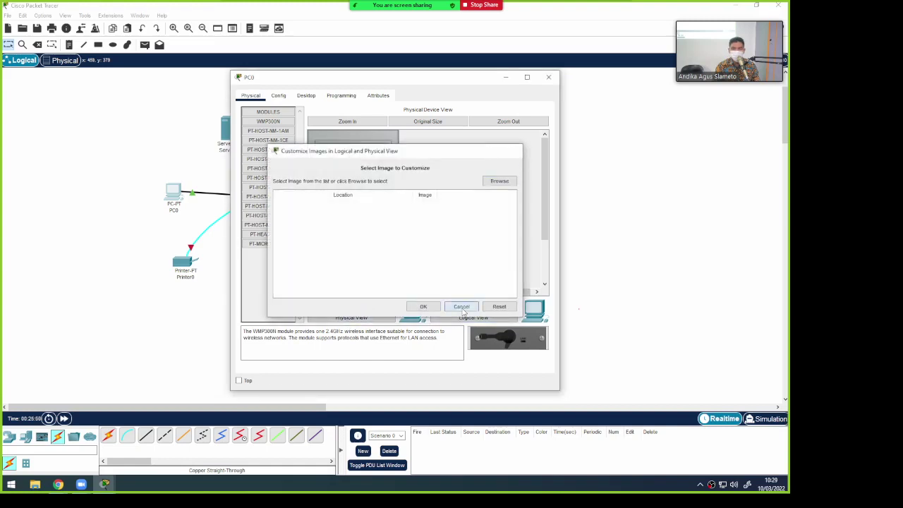
pyautogui.click(461, 306)
# Browse PC0's Config pages: global Settings, FastEthernet0 and Bluetooth
pyautogui.click(278, 96)
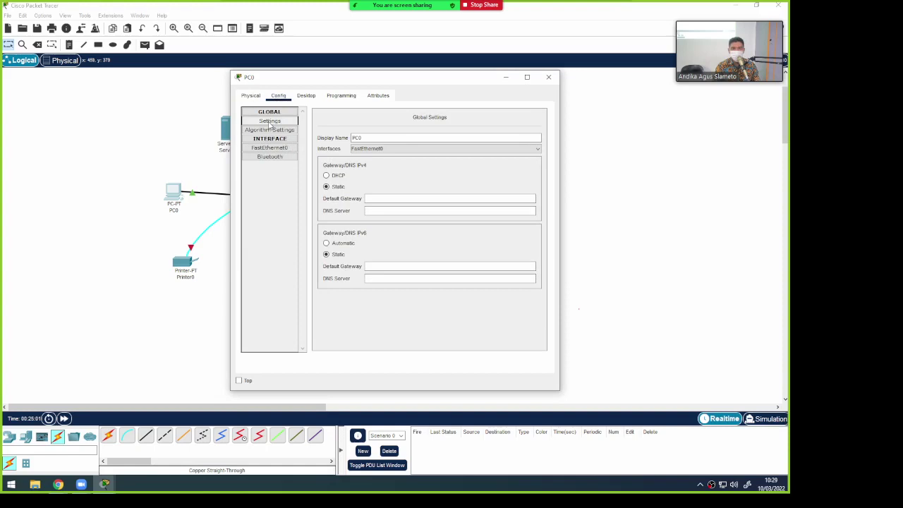
pyautogui.click(286, 150)
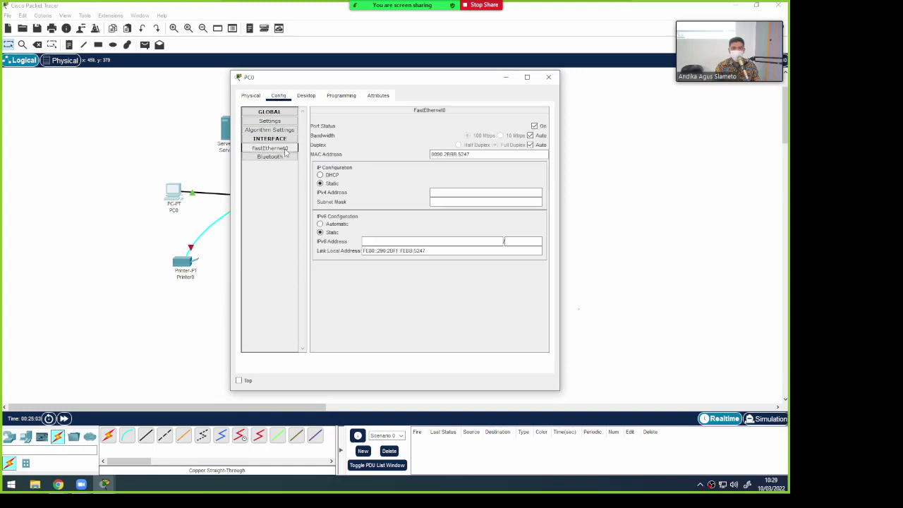
pyautogui.click(285, 124)
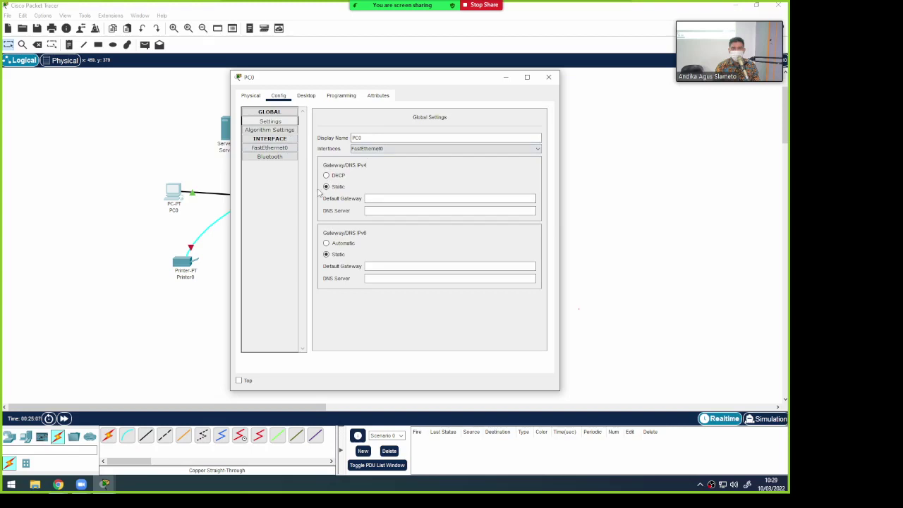
pyautogui.click(278, 157)
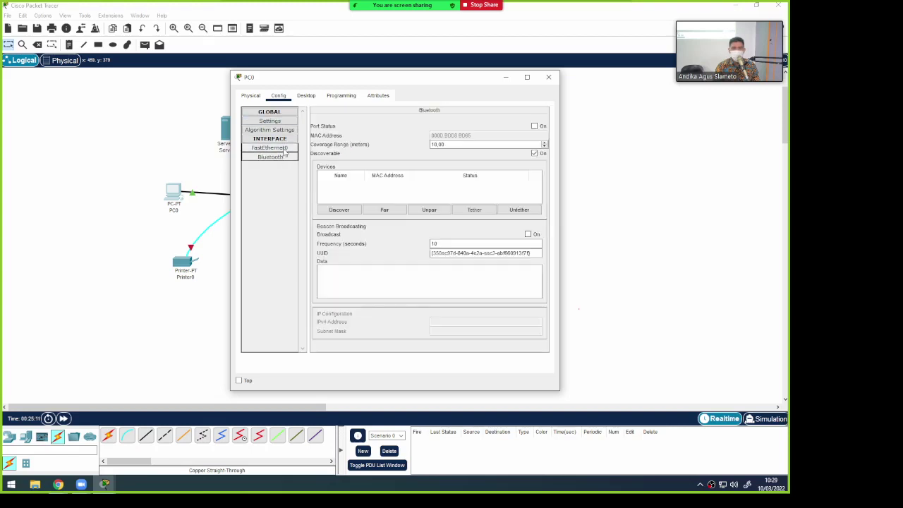
# Look over PC0's Desktop applications such as IP Configuration, Terminal and Web Browser
pyautogui.click(306, 96)
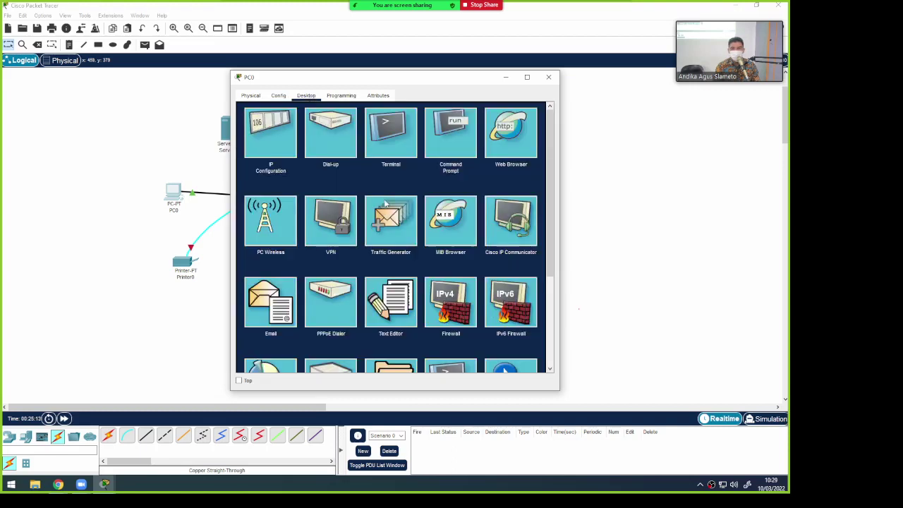
pyautogui.scroll(-3, 385, 203)
pyautogui.scroll(3, 385, 203)
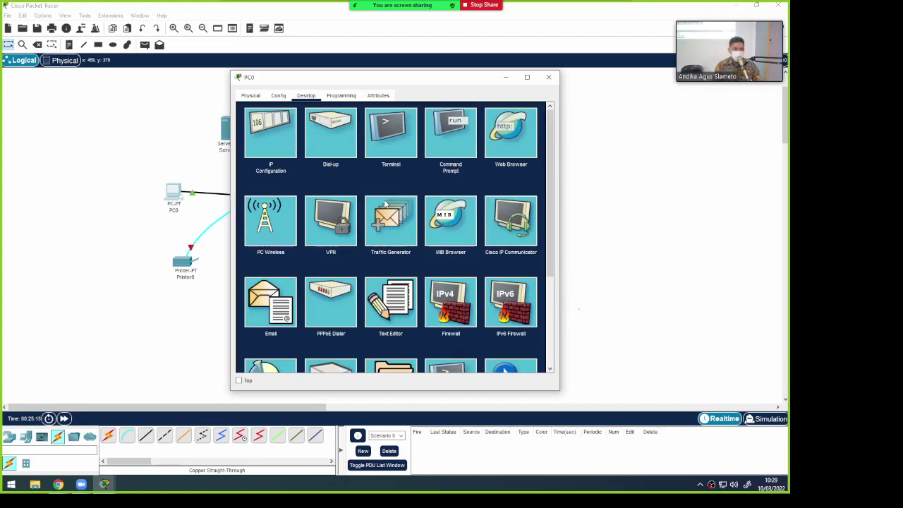
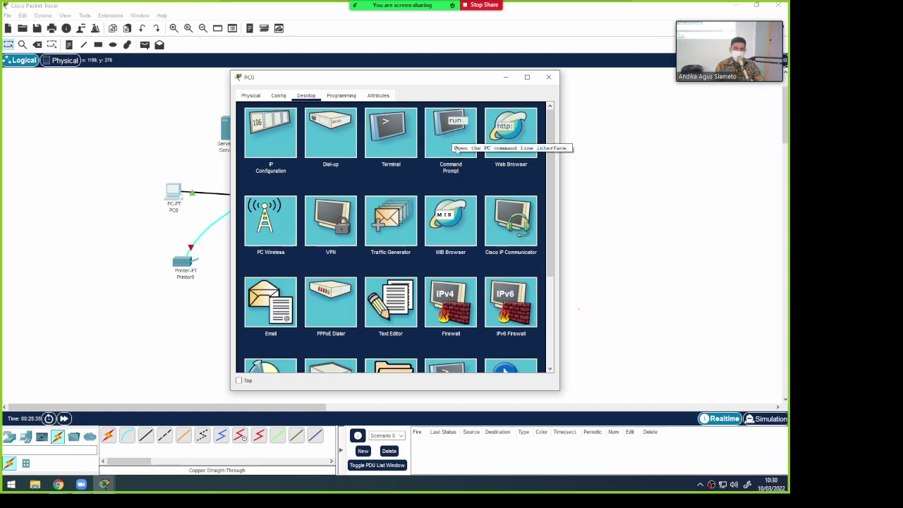
# Open PC0's Web Browser, shift the window right, then close the browser
pyautogui.click(514, 127)
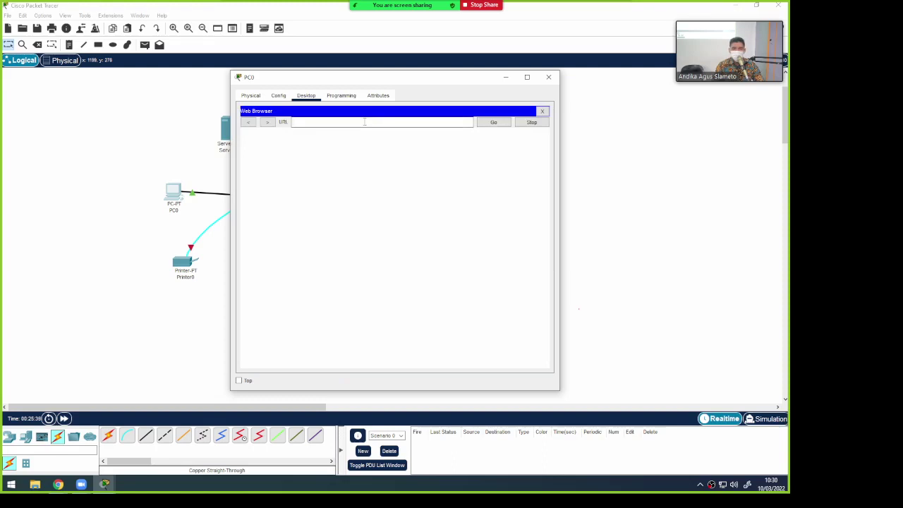
pyautogui.moveTo(362, 79); pyautogui.dragTo(449, 79)
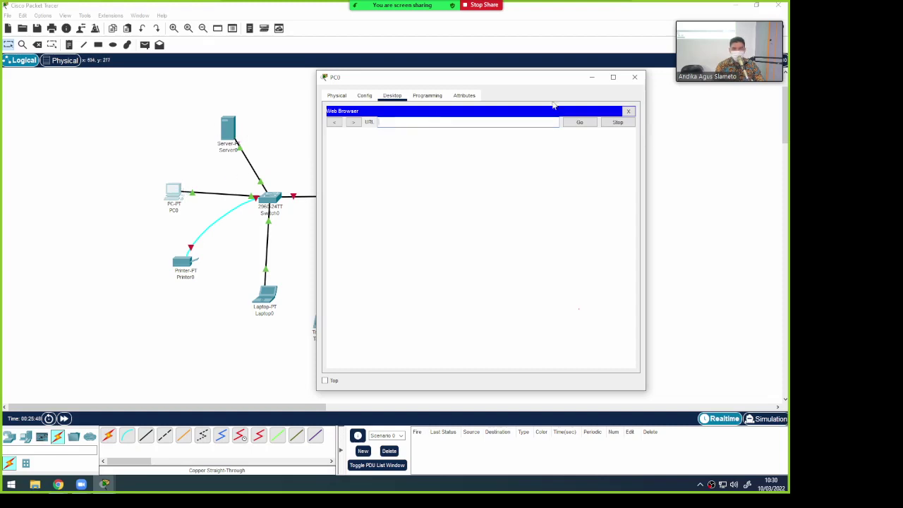
pyautogui.click(628, 112)
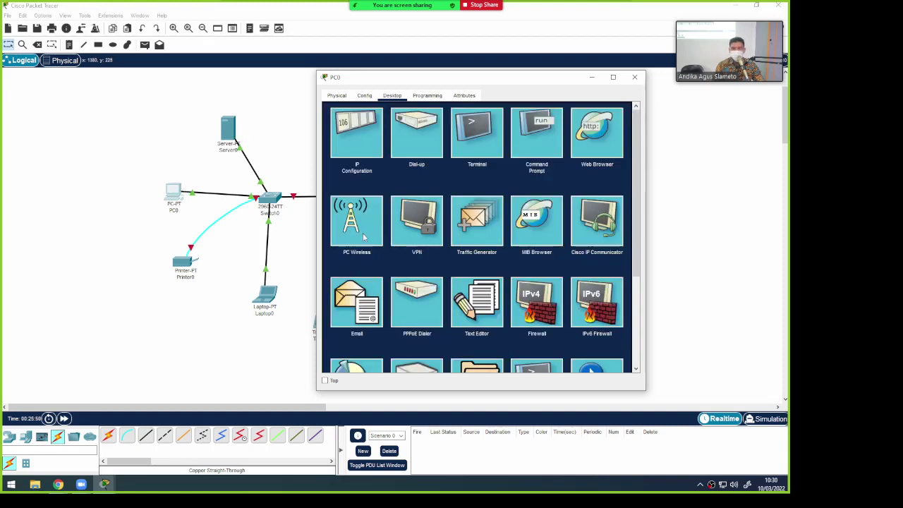
# Scroll through PC0's Desktop app grid, then close PC0's window
pyautogui.scroll(-1, 415, 228)
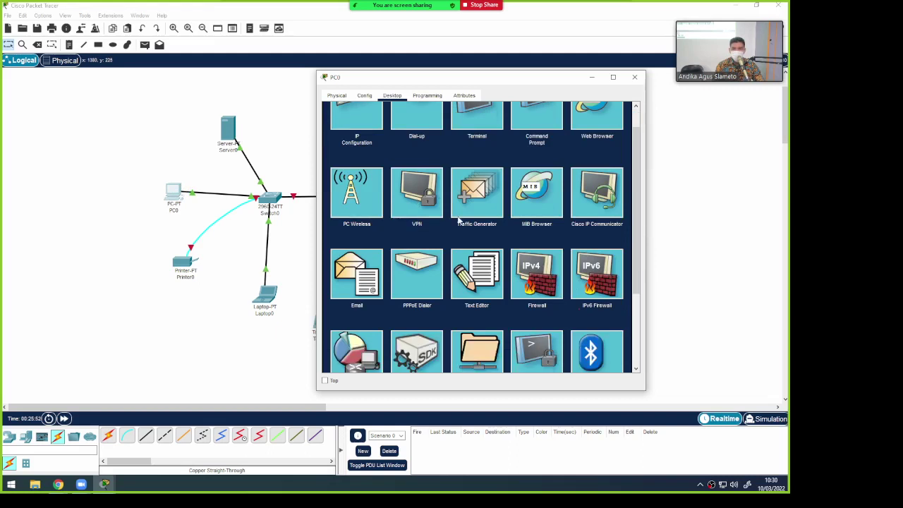
pyautogui.scroll(-2, 481, 237)
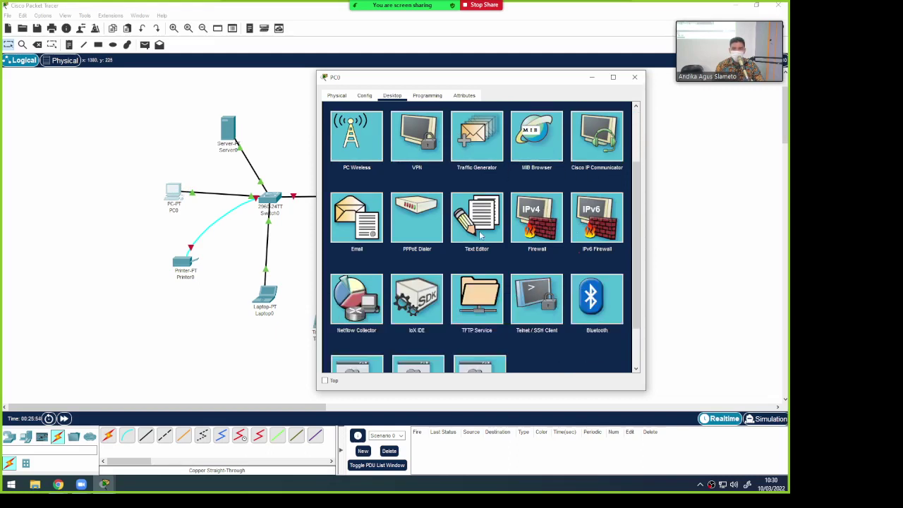
pyautogui.scroll(-2, 480, 235)
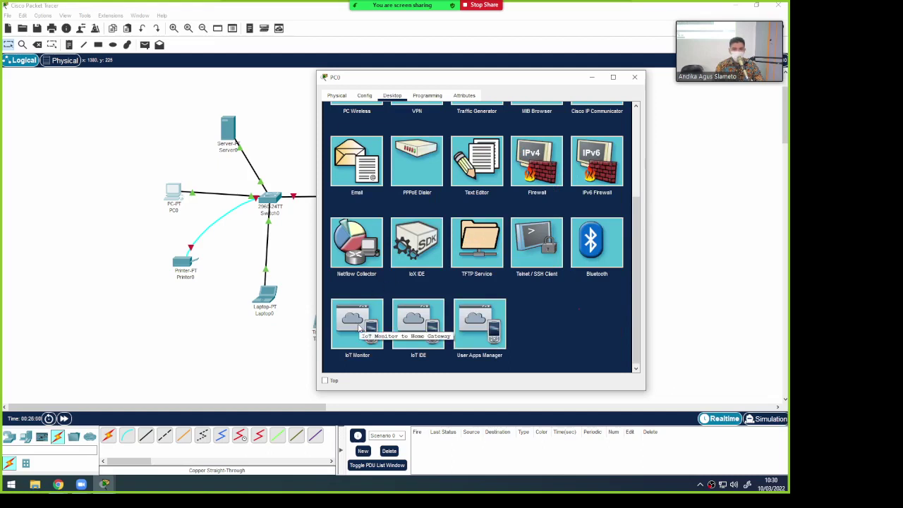
pyautogui.scroll(3, 497, 261)
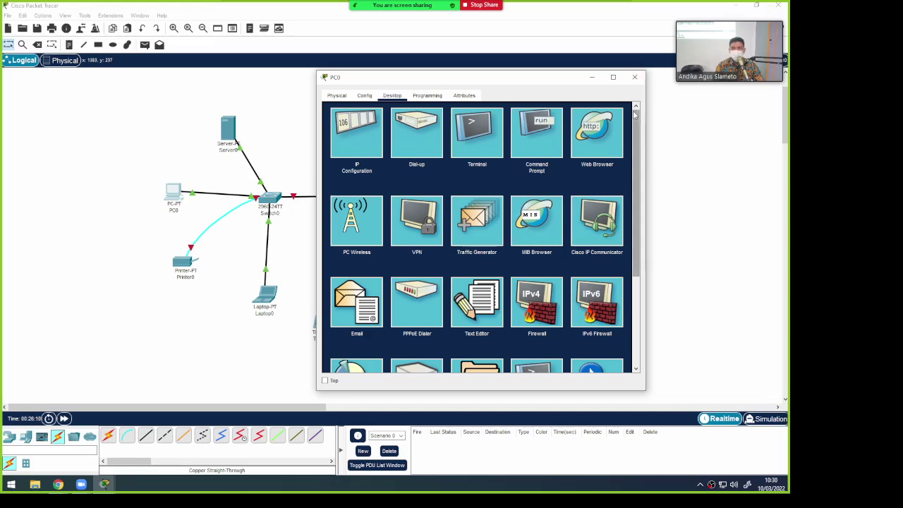
pyautogui.scroll(-1, 563, 133)
pyautogui.scroll(1, 515, 136)
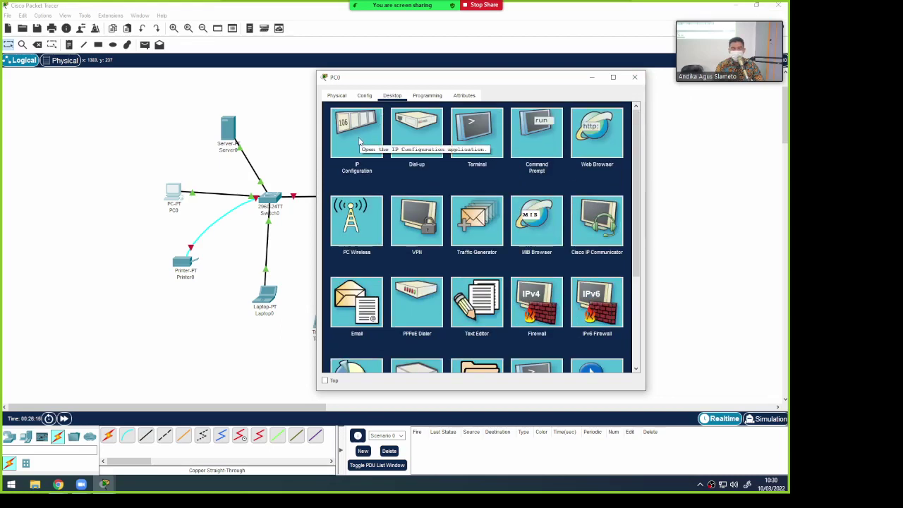
pyautogui.click(640, 80)
# Open Printer0 and view its Config settings and zoomed-in Physical hardware
pyautogui.click(181, 267)
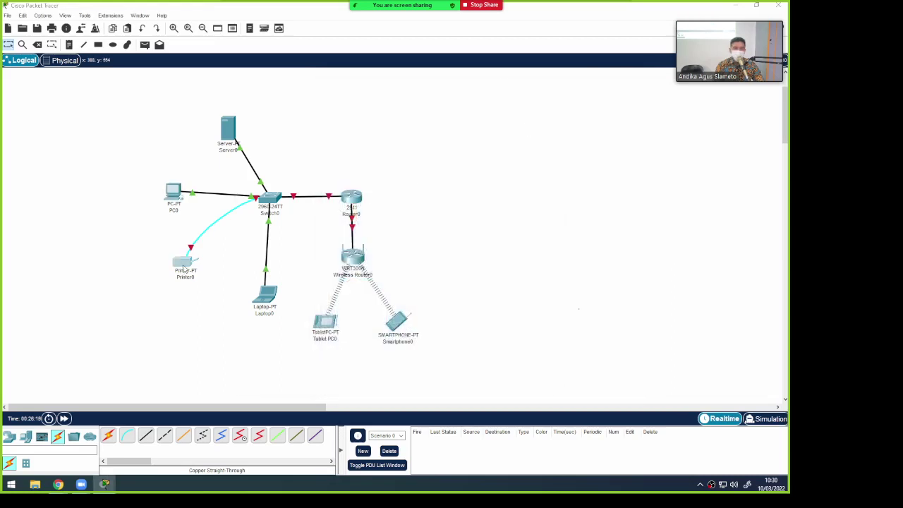
pyautogui.click(279, 97)
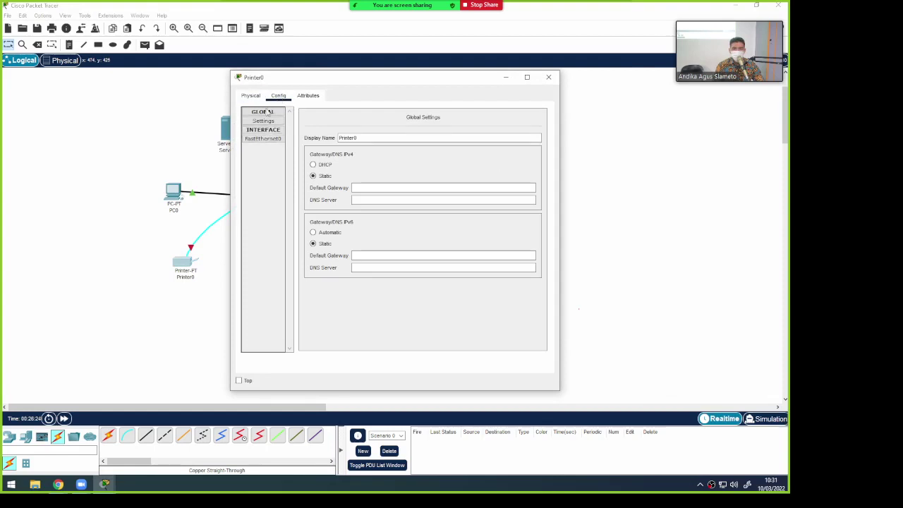
pyautogui.click(252, 98)
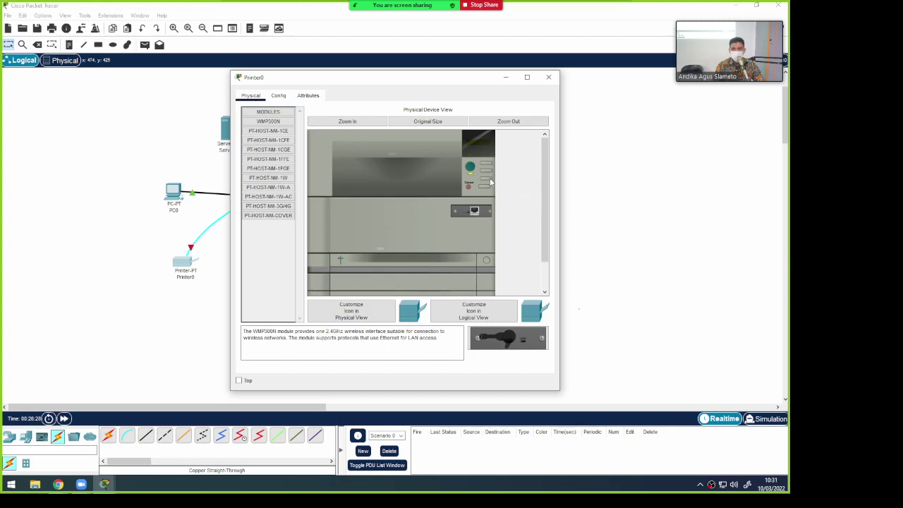
pyautogui.click(349, 124)
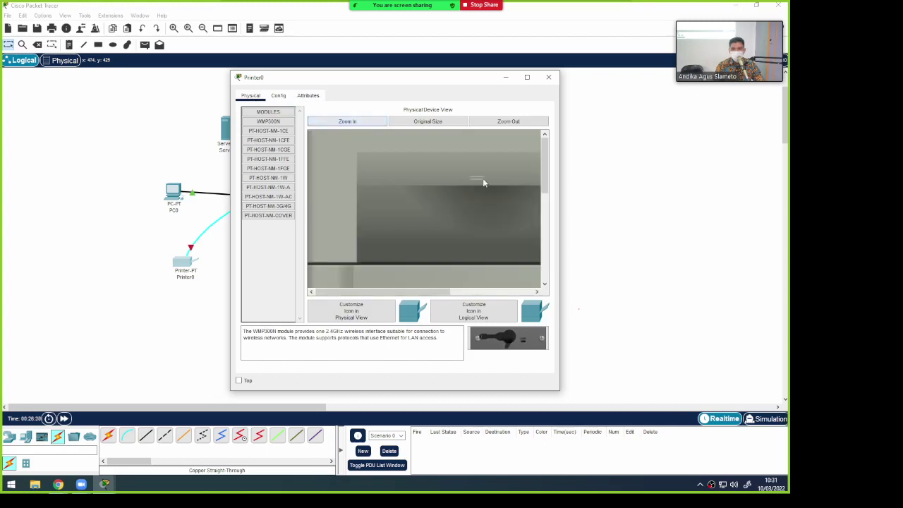
# Pan around the printer's hardware image, close Printer0, and open Switch0
pyautogui.click(542, 246)
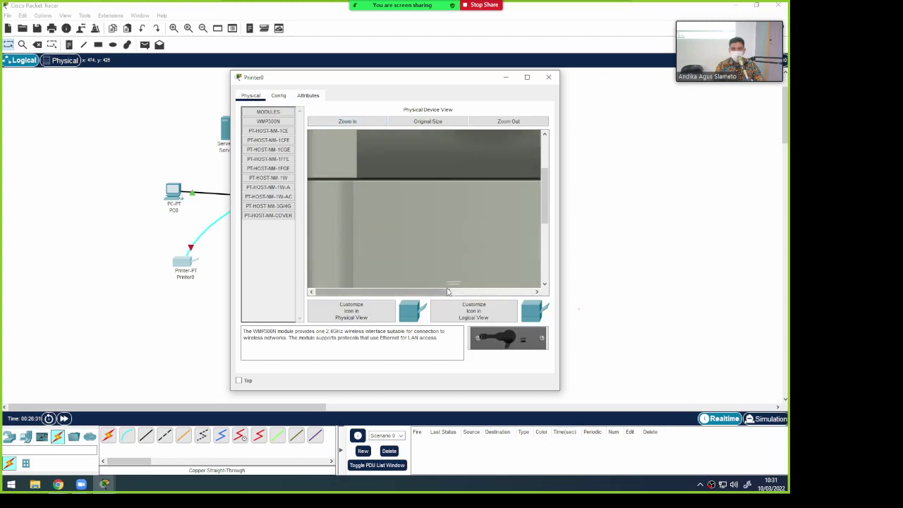
pyautogui.moveTo(447, 291); pyautogui.dragTo(530, 292)
pyautogui.scroll(2, 505, 200)
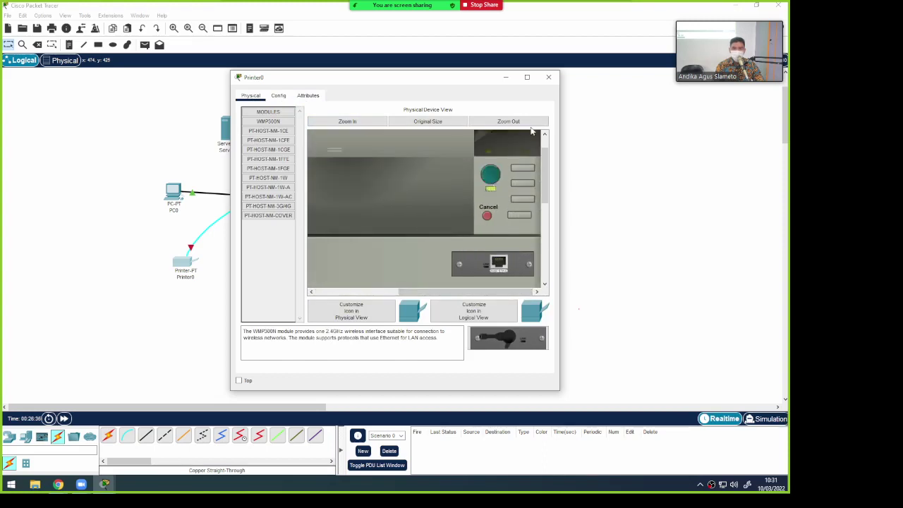
pyautogui.click(548, 77)
pyautogui.click(270, 200)
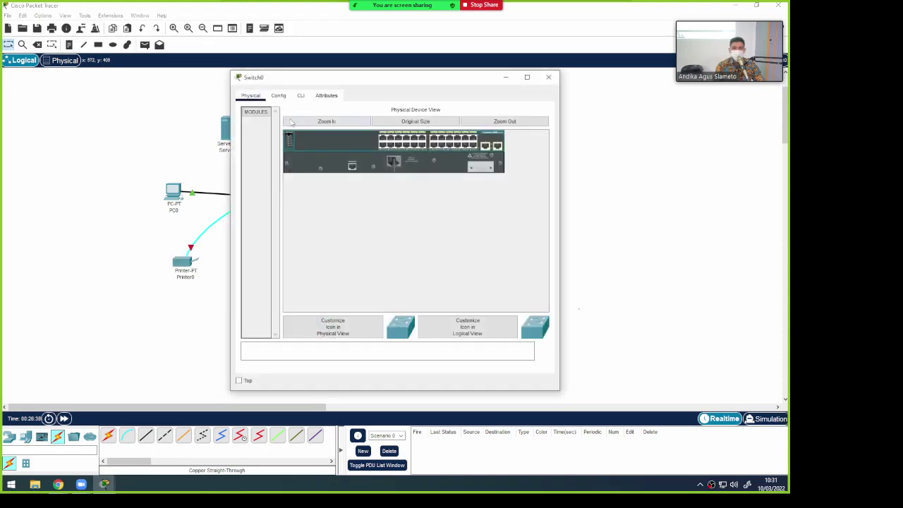
# Bring Switch0's CLI to the Switch> prompt, glancing at its Config settings in between
pyautogui.click(280, 98)
pyautogui.click(301, 96)
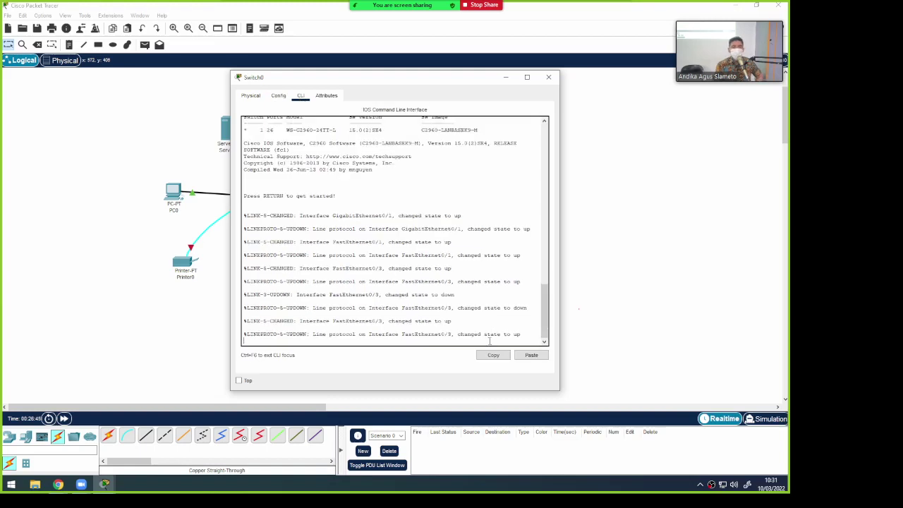
pyautogui.press('Return')
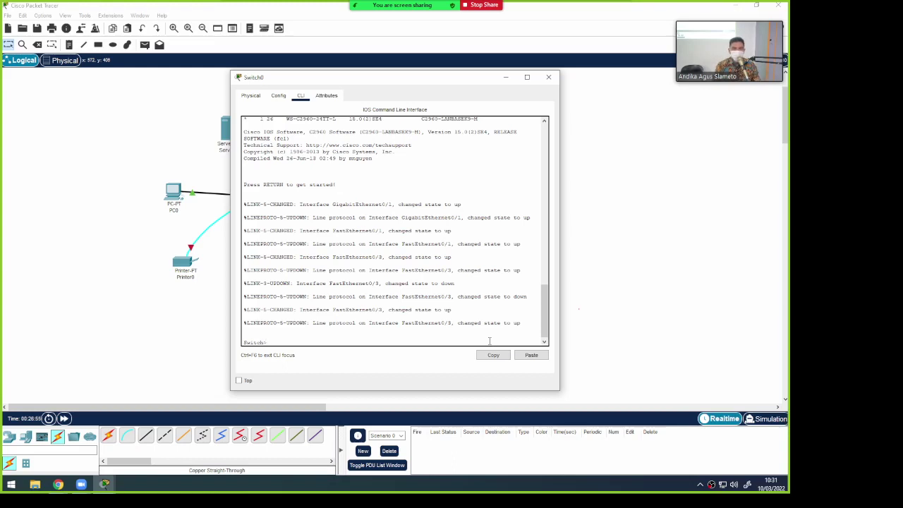
pyautogui.click(279, 96)
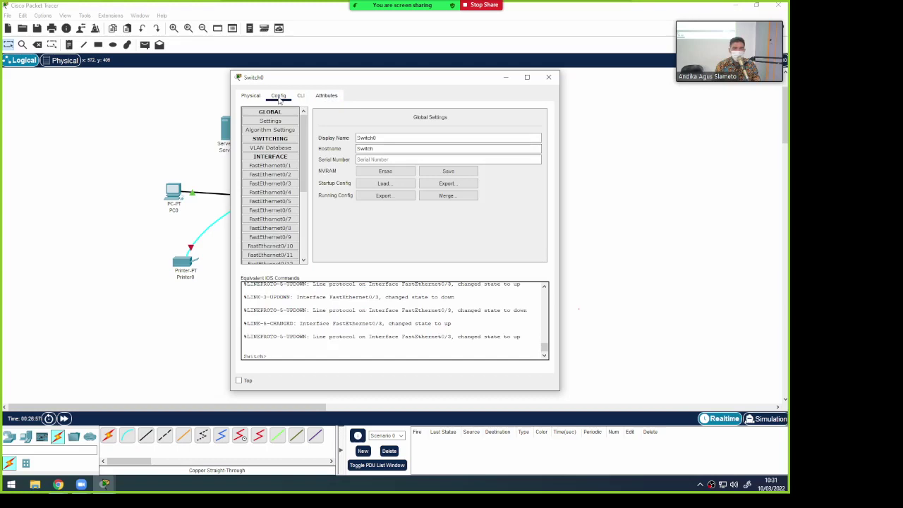
pyautogui.scroll(-4, 277, 213)
pyautogui.scroll(4, 276, 213)
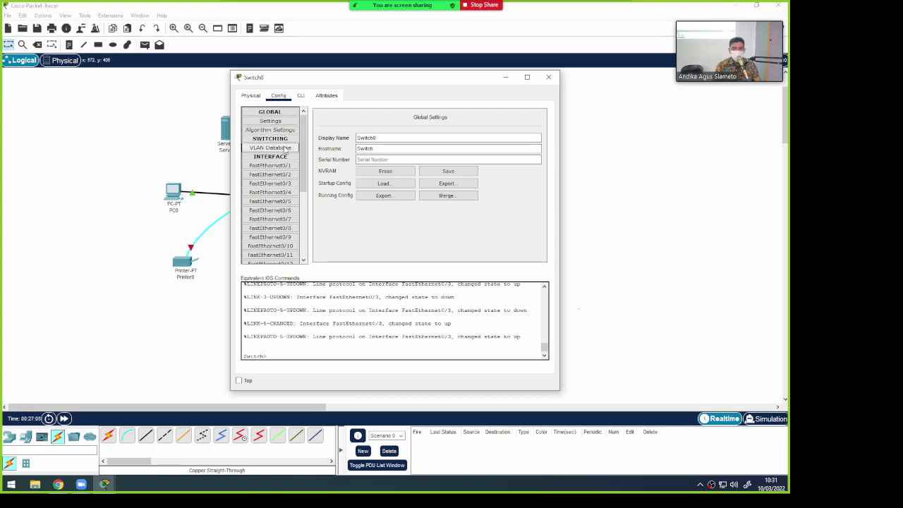
pyautogui.click(301, 97)
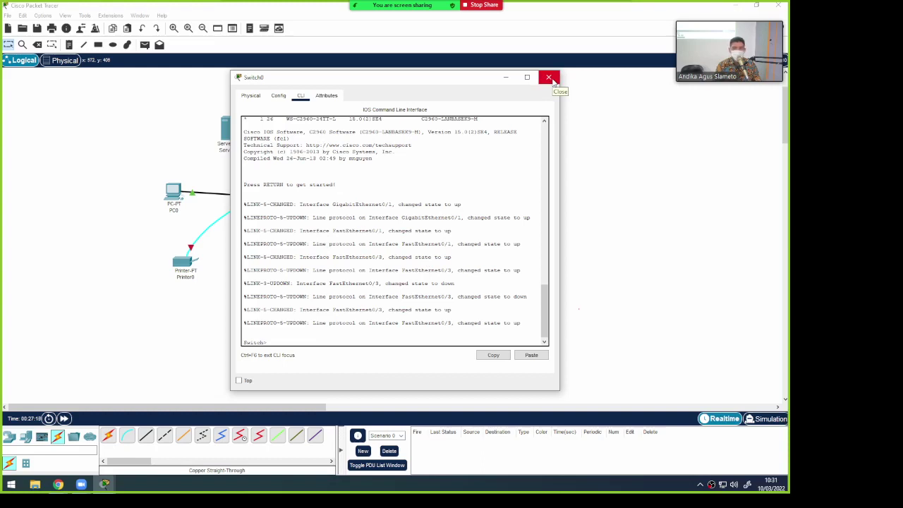
# Close Switch0 and view Router0's Config settings for GigabitEthernet0/0
pyautogui.click(553, 82)
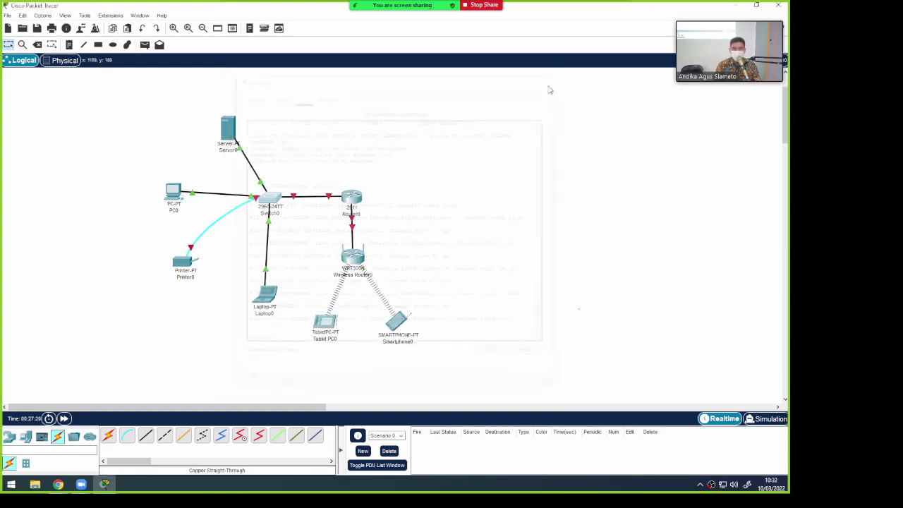
pyautogui.click(351, 198)
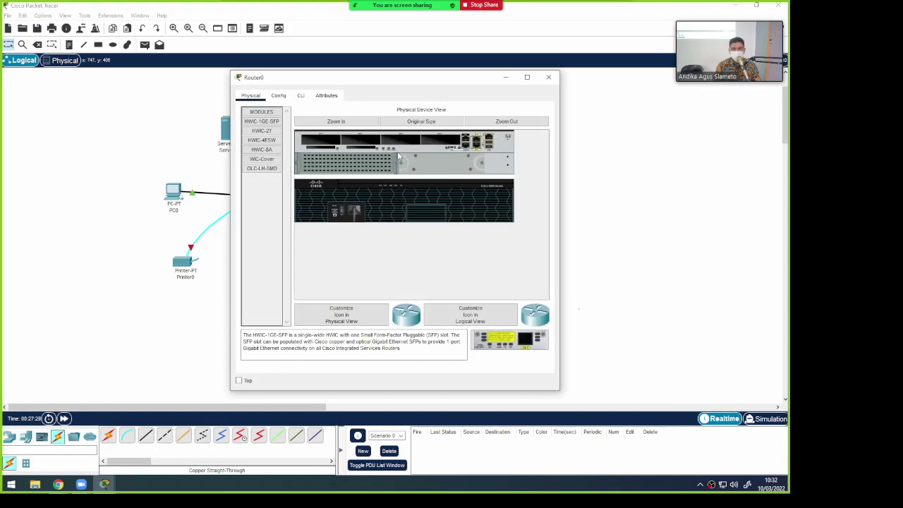
pyautogui.click(279, 95)
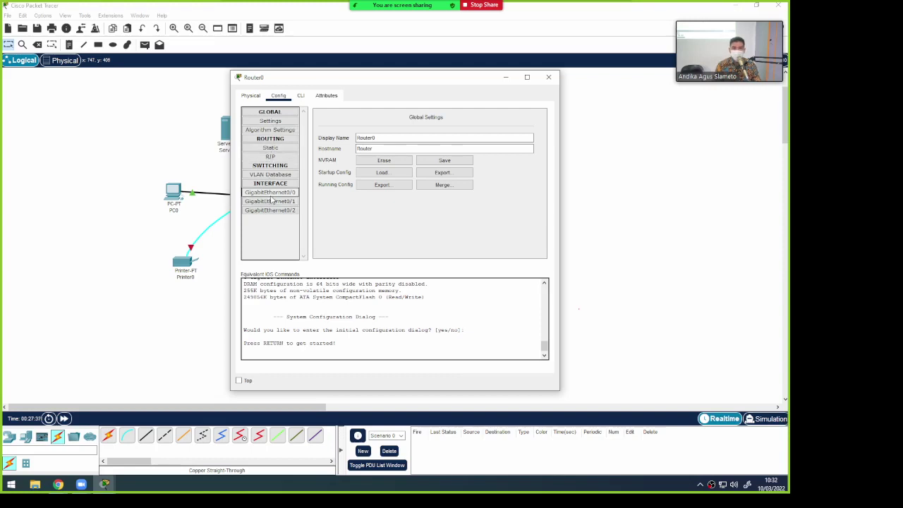
pyautogui.click(270, 196)
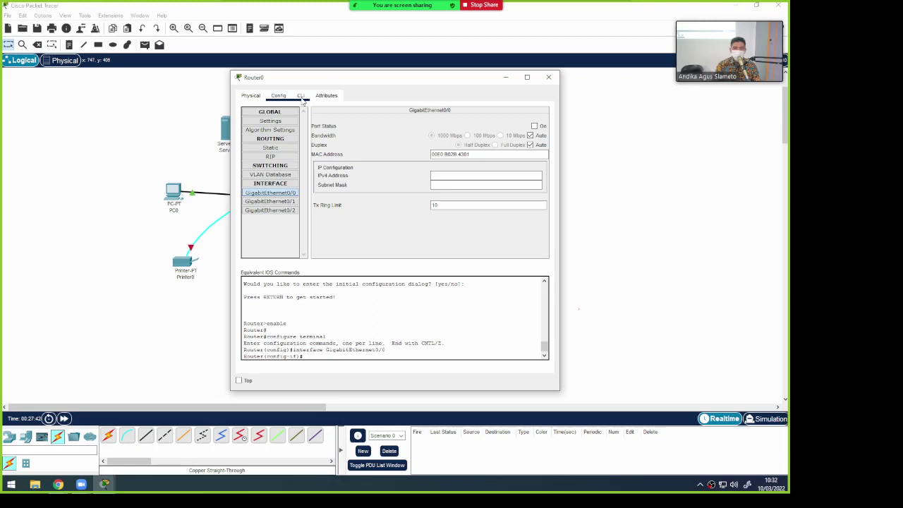
# Open Router0's CLI, move its window aside, and close it
pyautogui.click(301, 96)
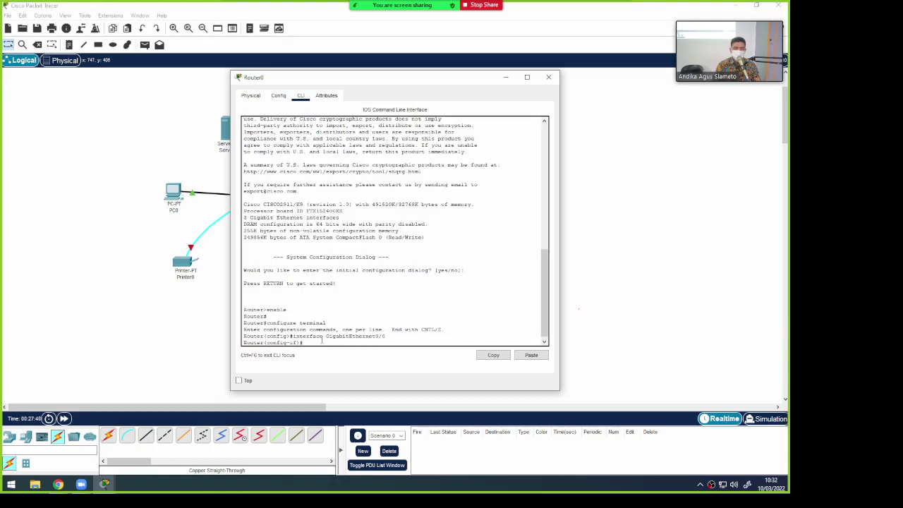
pyautogui.moveTo(420, 78); pyautogui.dragTo(466, 66)
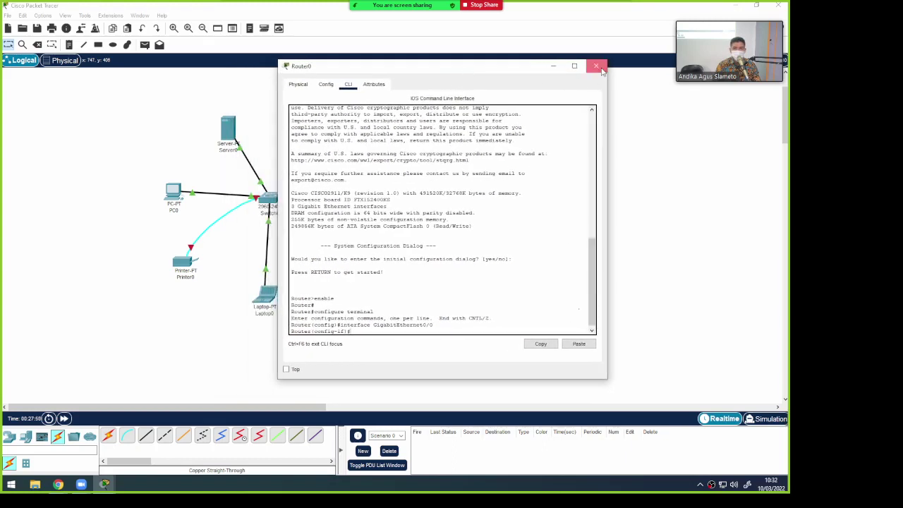
pyautogui.click(596, 65)
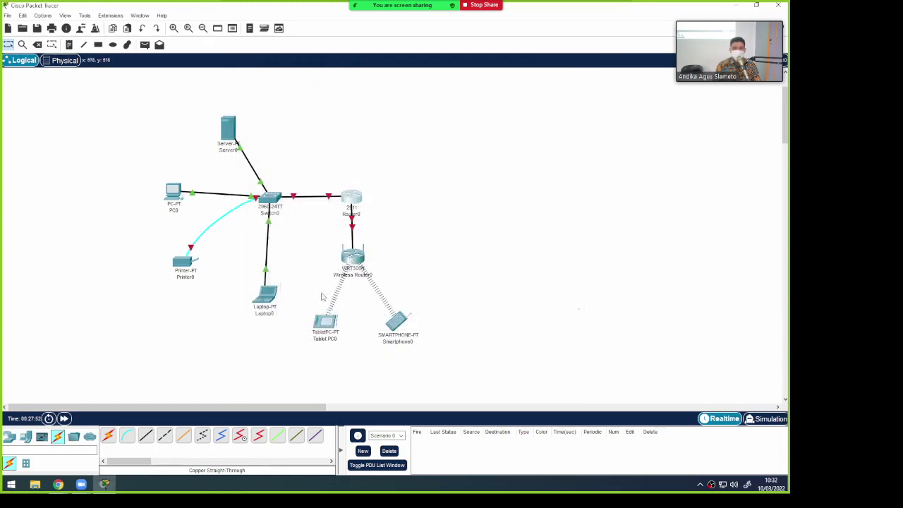
pyautogui.click(271, 299)
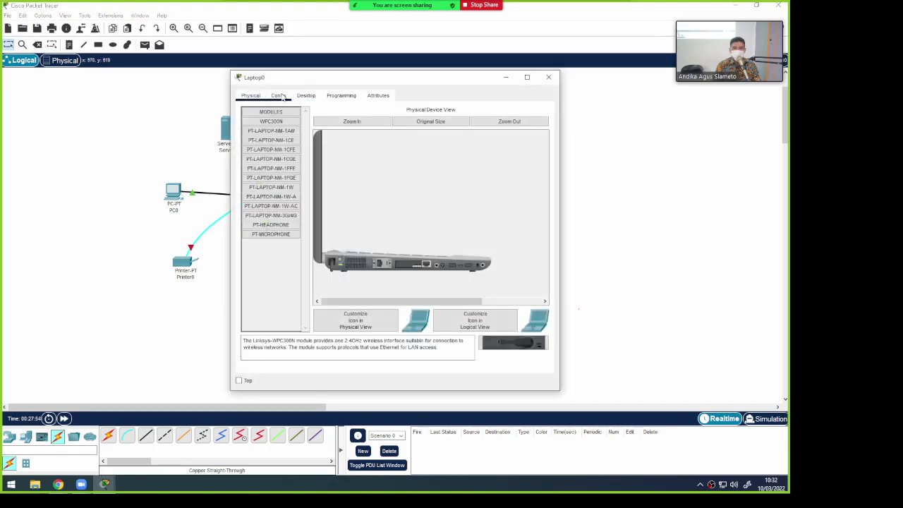
pyautogui.click(279, 95)
pyautogui.click(306, 95)
pyautogui.scroll(-5, 465, 268)
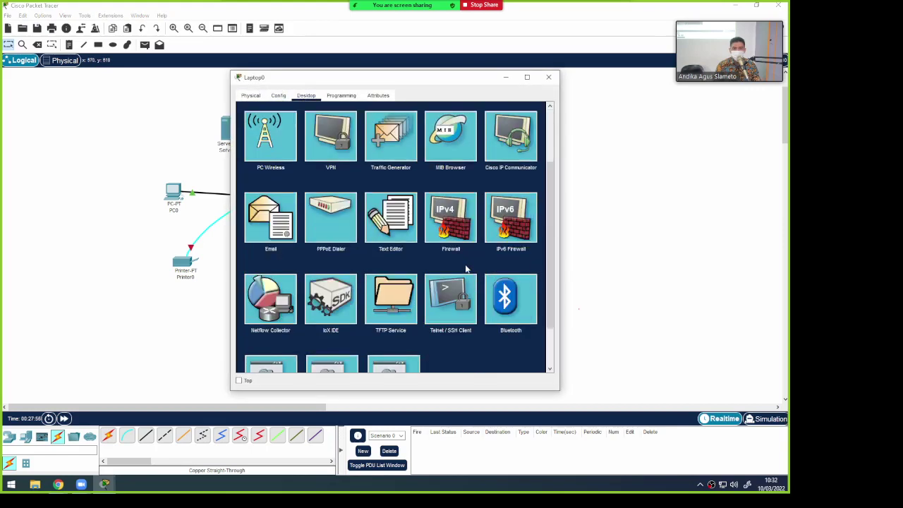
pyautogui.click(547, 77)
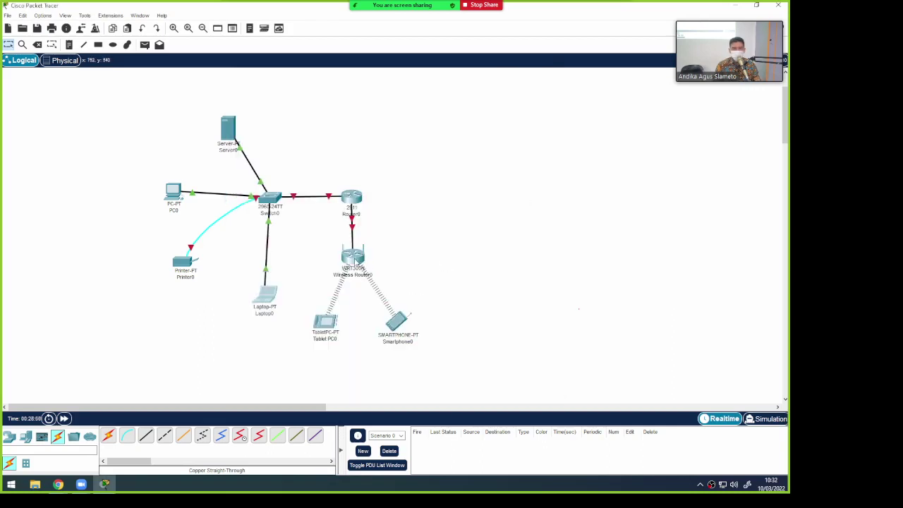
# Open Wireless Router0's GUI web setup page and widen its window
pyautogui.click(354, 261)
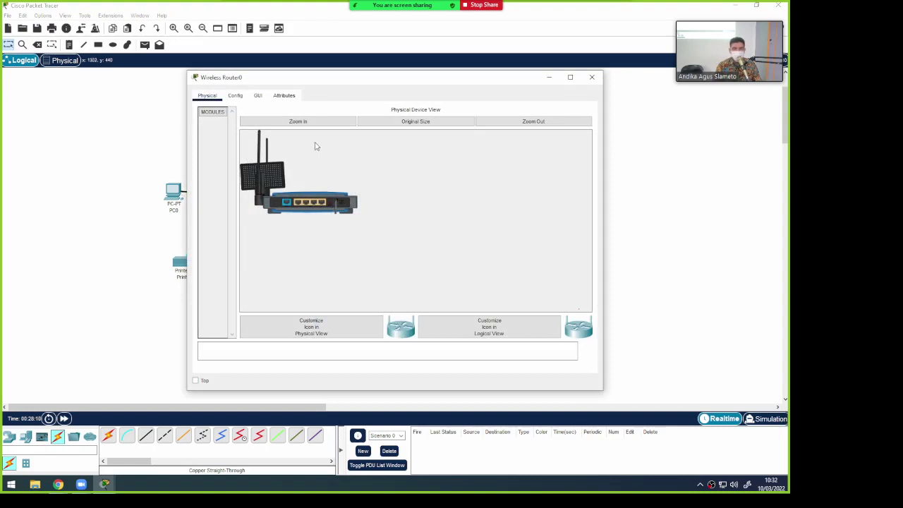
pyautogui.click(236, 97)
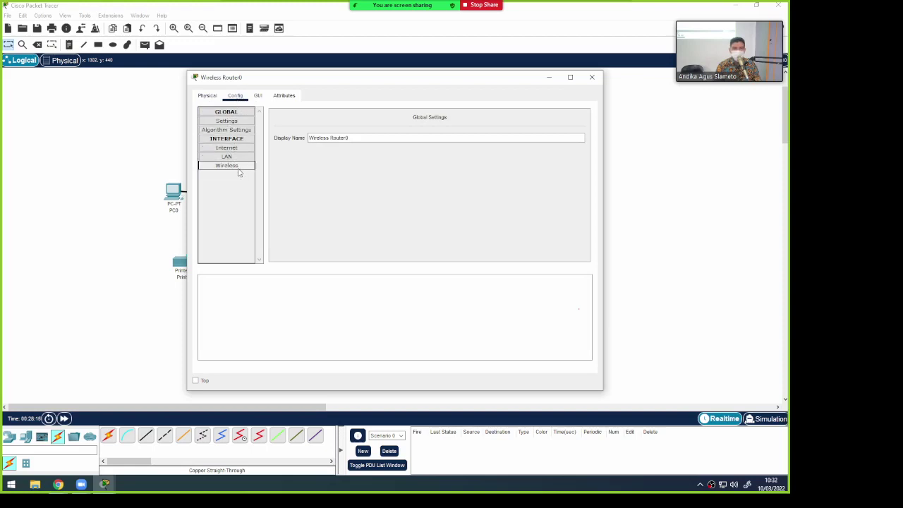
pyautogui.click(258, 96)
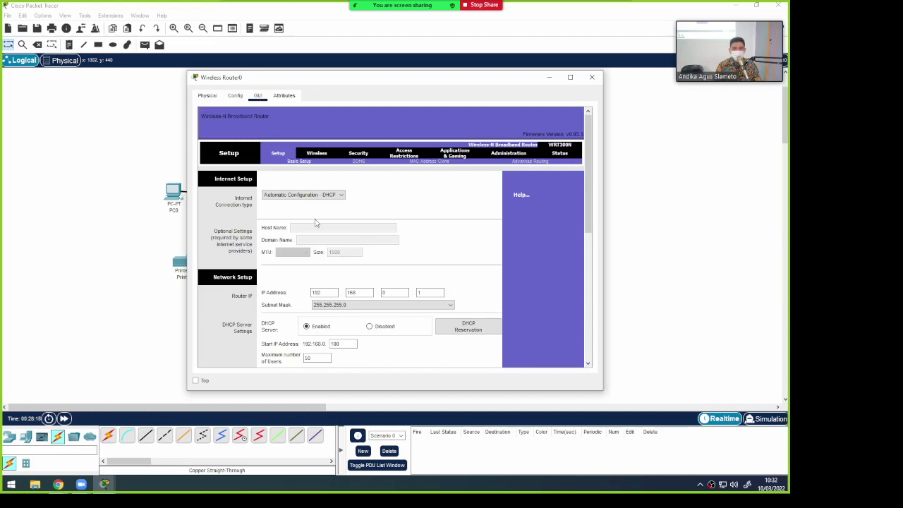
pyautogui.scroll(-3, 330, 223)
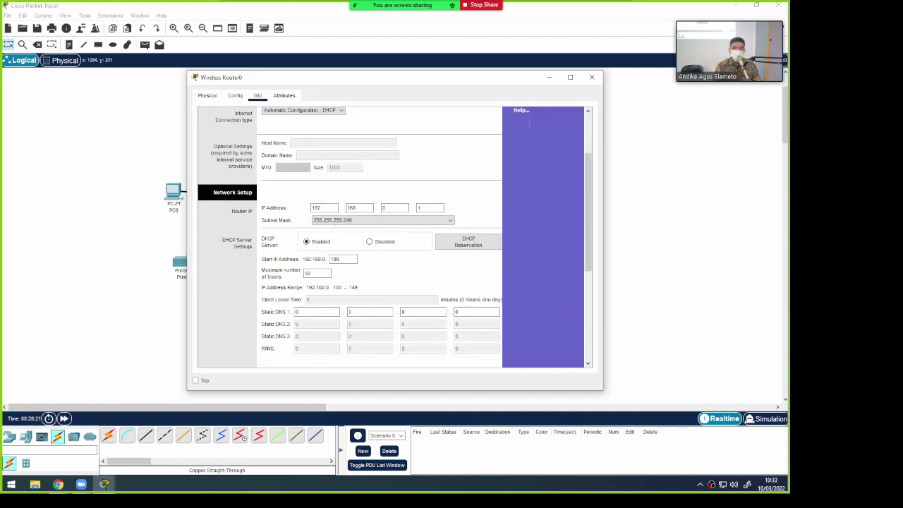
pyautogui.scroll(3, 550, 164)
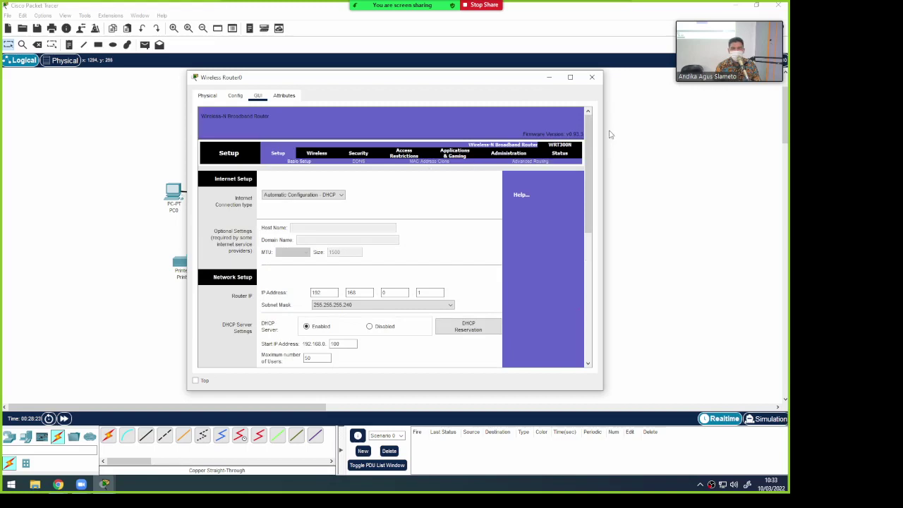
pyautogui.moveTo(603, 131)
pyautogui.mouseDown()
pyautogui.moveTo(715, 127)
pyautogui.moveTo(711, 140)
pyautogui.moveTo(605, 141)
pyautogui.mouseUp()
pyautogui.scroll(-6, 453, 214)
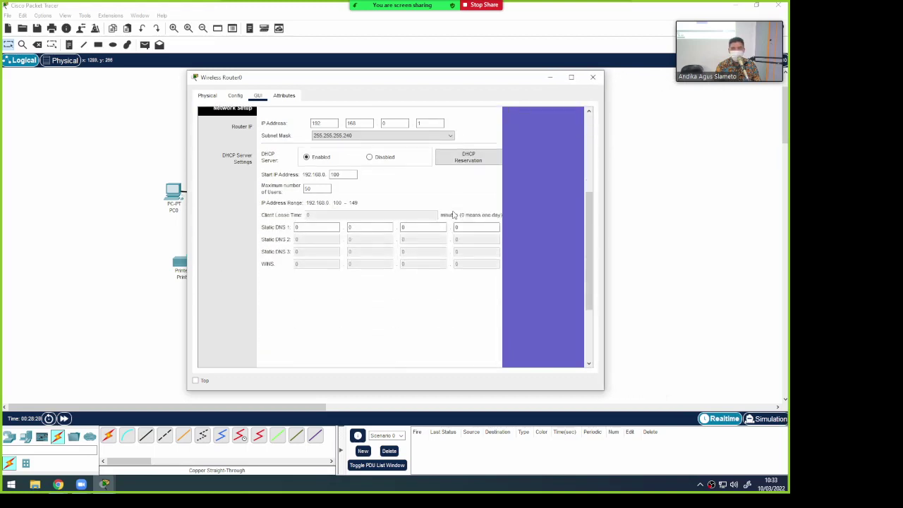
pyautogui.scroll(3, 454, 214)
pyautogui.scroll(2, 453, 214)
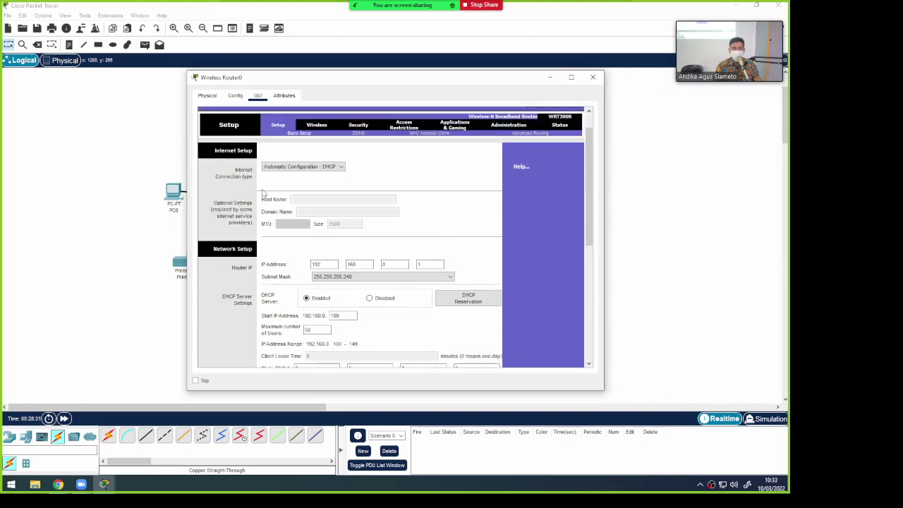
# View the router's Wireless, Security and Access Restrictions pages under screen magnification
pyautogui.click(316, 126)
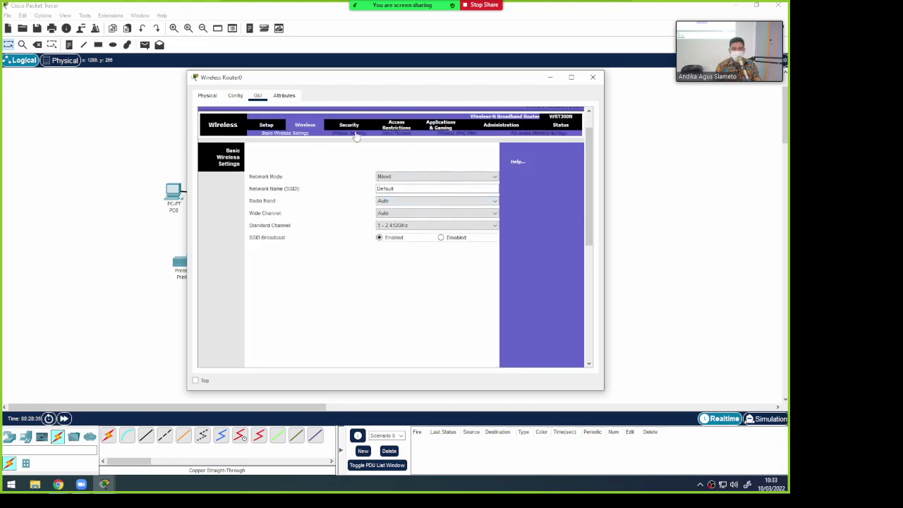
pyautogui.click(354, 127)
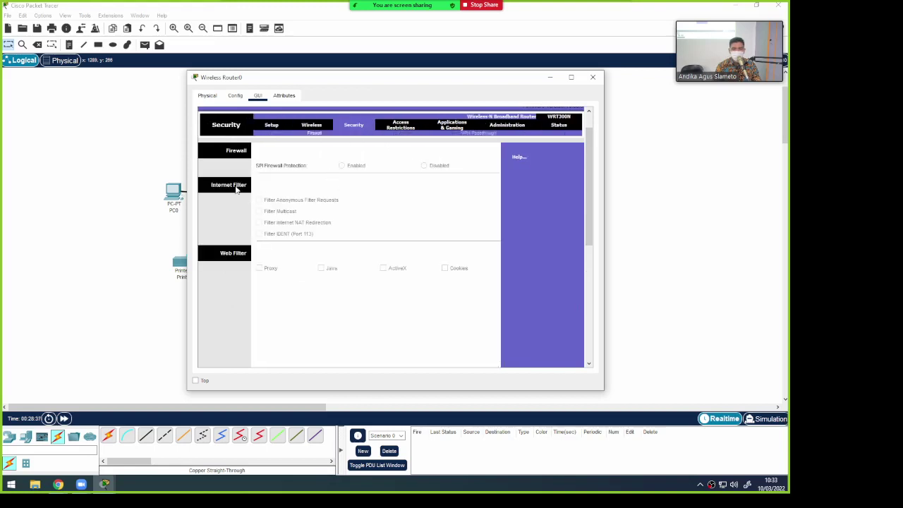
pyautogui.click(404, 125)
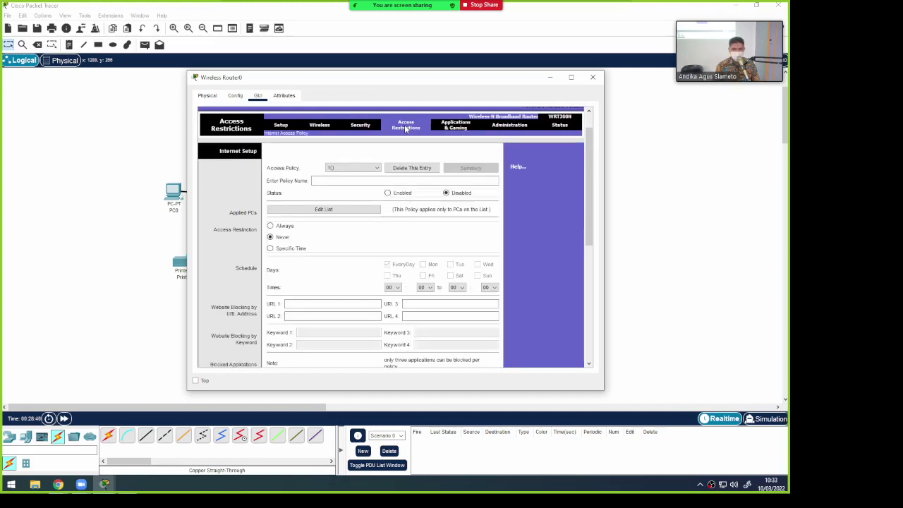
pyautogui.press('super+plus')
pyautogui.press('super+plus')
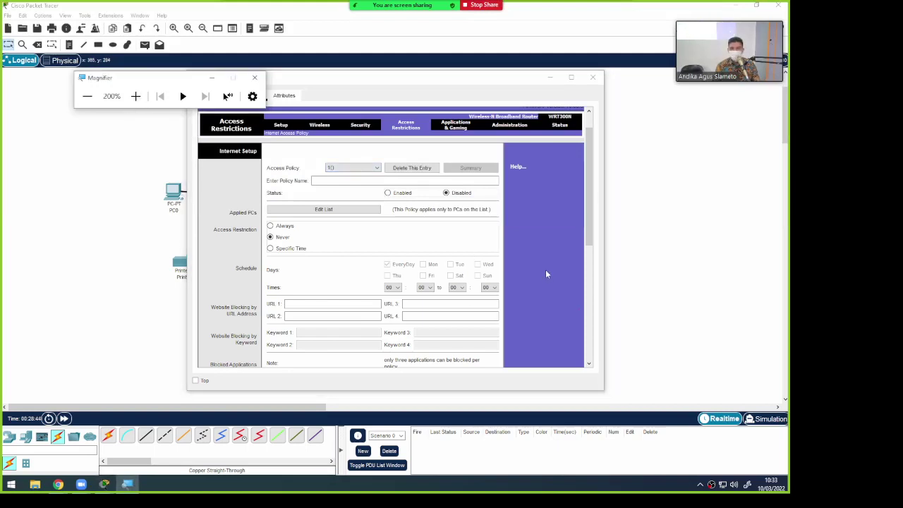
# Check the router's management page, then scroll through the basic Setup page
pyautogui.click(508, 127)
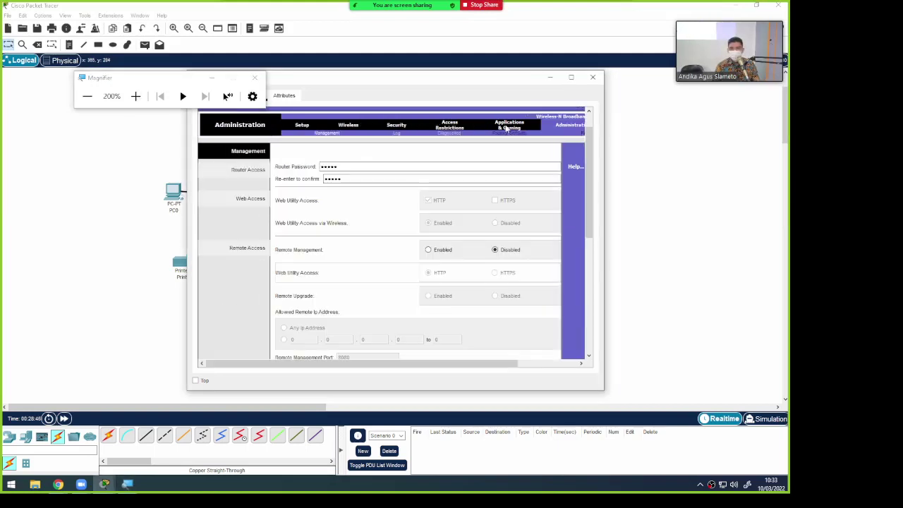
pyautogui.scroll(-5, 373, 199)
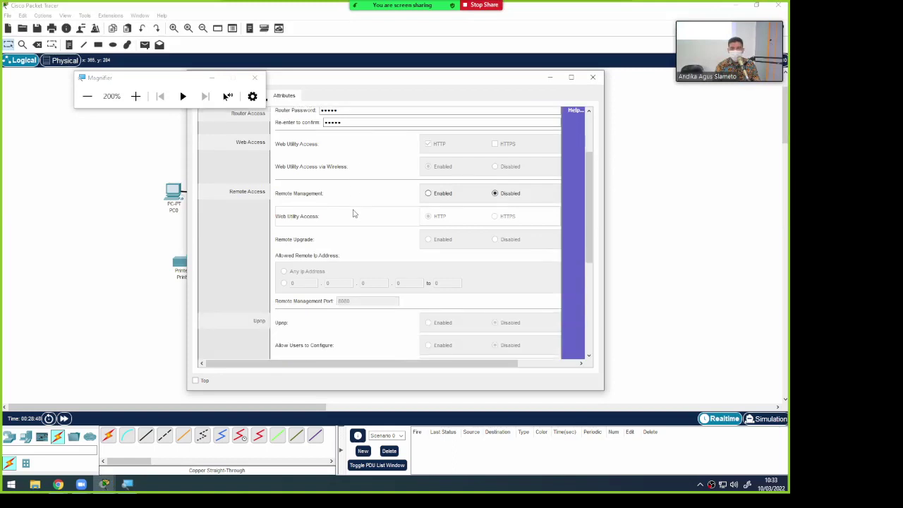
pyautogui.scroll(5, 354, 213)
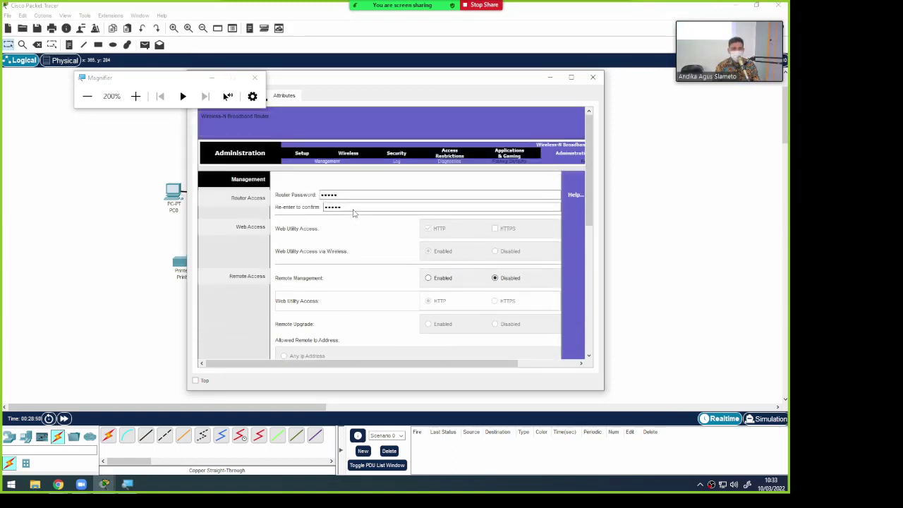
pyautogui.click(302, 155)
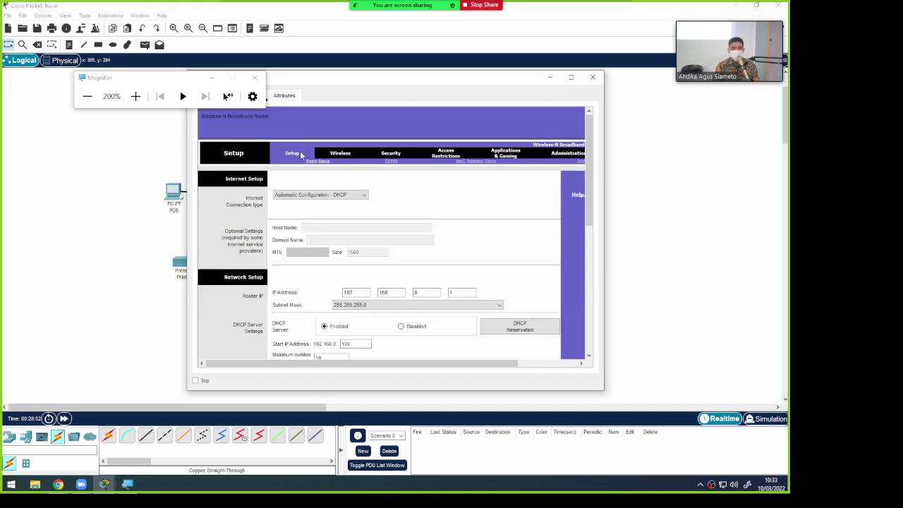
pyautogui.scroll(-1, 317, 238)
pyautogui.scroll(-2, 316, 238)
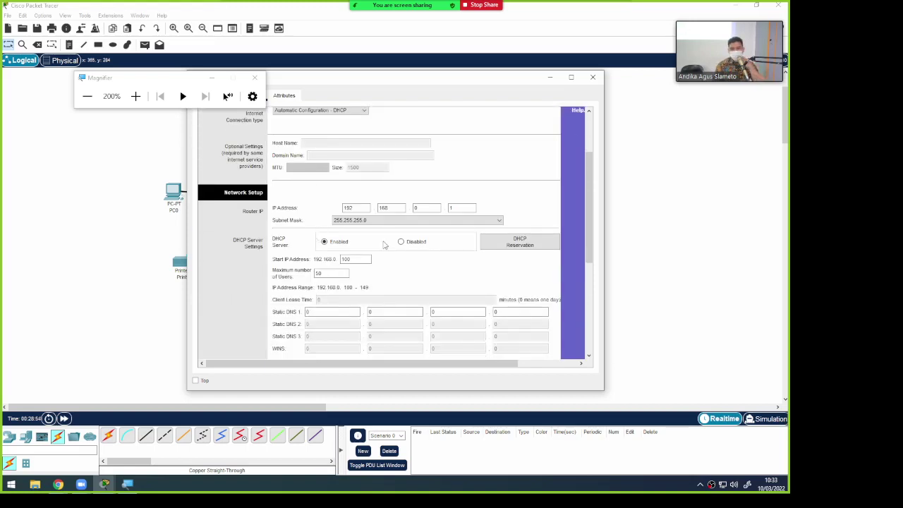
pyautogui.scroll(-2, 374, 221)
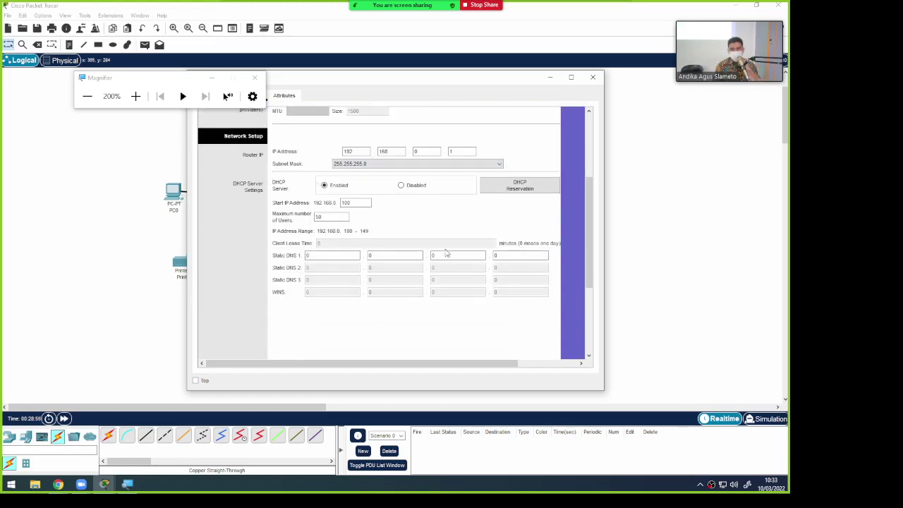
pyautogui.scroll(2, 324, 225)
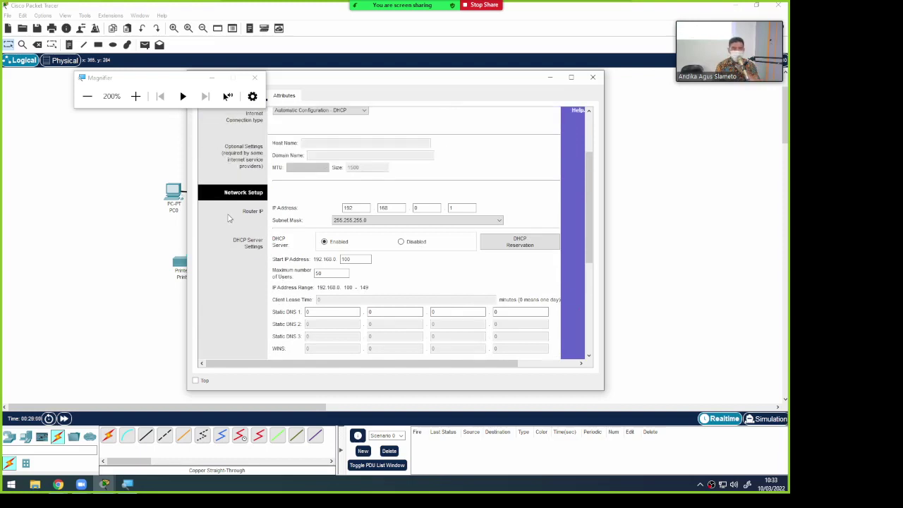
pyautogui.scroll(2, 251, 215)
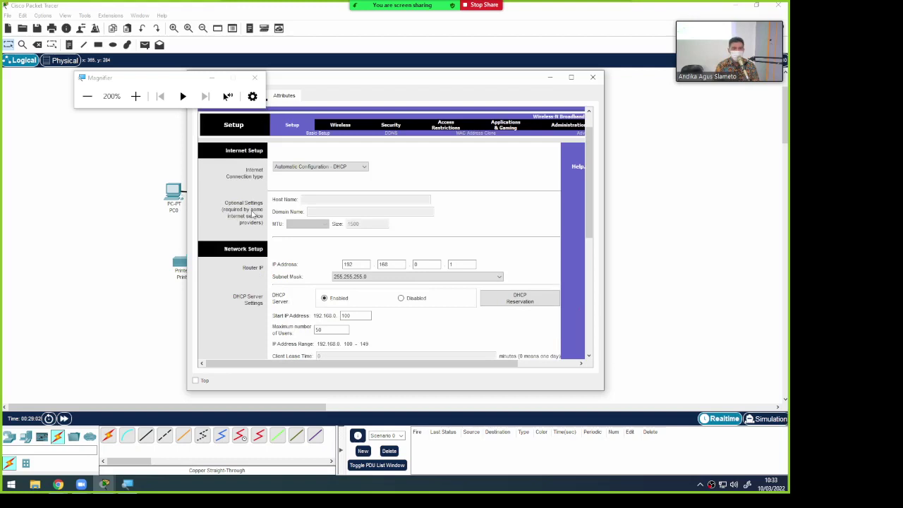
pyautogui.scroll(1, 251, 215)
# Revisit the Wireless and Security pages, then scroll through the Access Restrictions policy settings
pyautogui.click(338, 154)
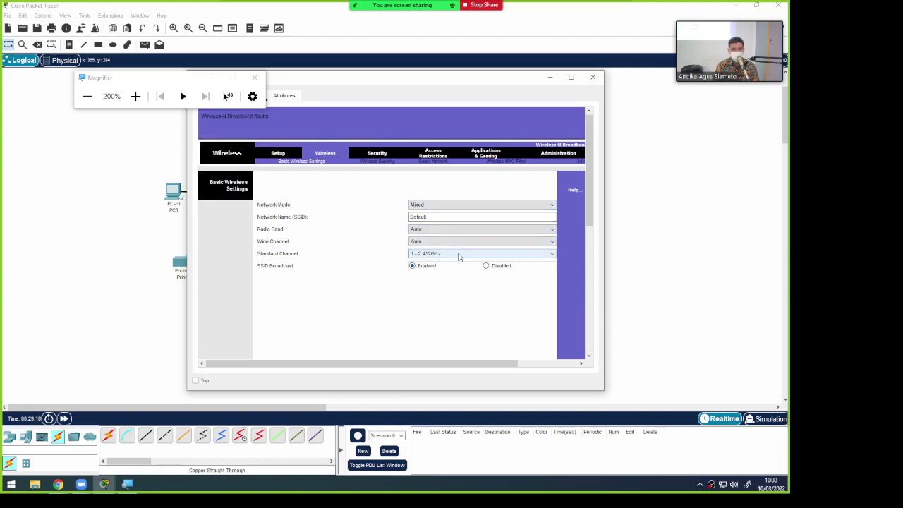
pyautogui.click(387, 156)
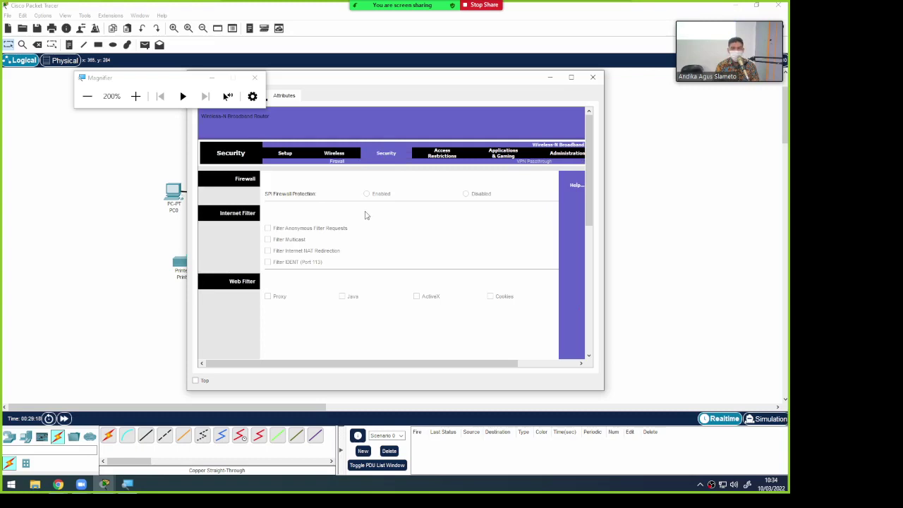
pyautogui.click(445, 152)
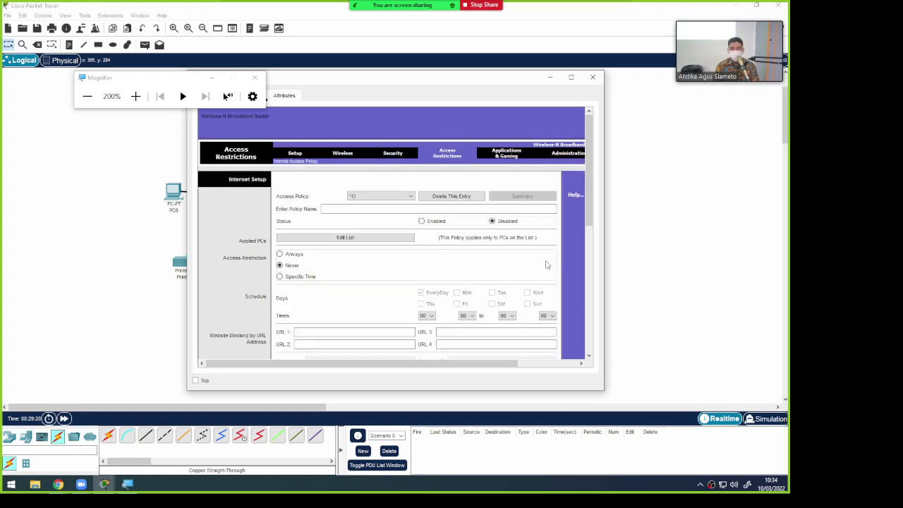
pyautogui.scroll(-5, 510, 271)
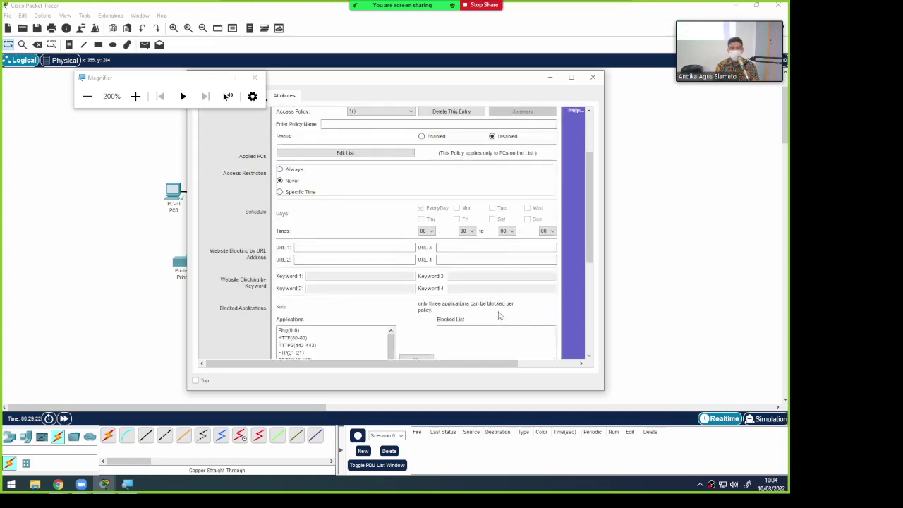
pyautogui.scroll(3, 498, 315)
pyautogui.scroll(-3, 497, 315)
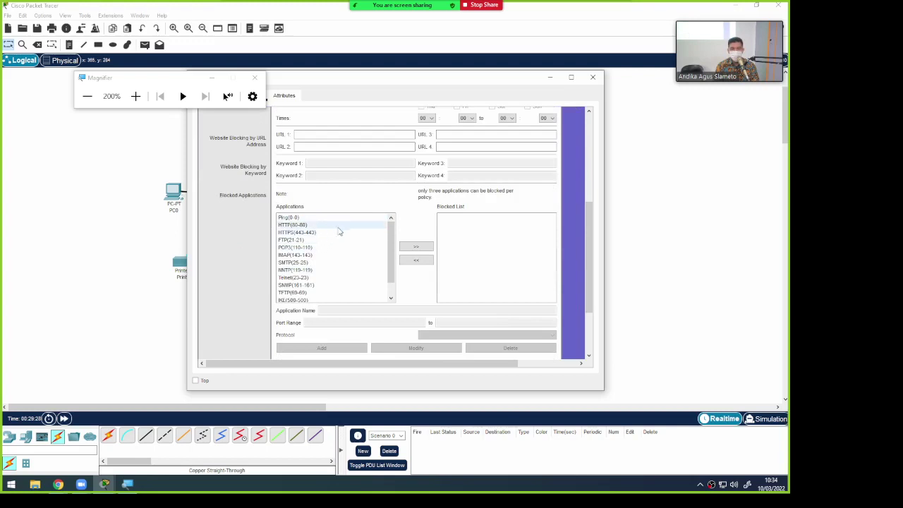
pyautogui.scroll(-3, 342, 236)
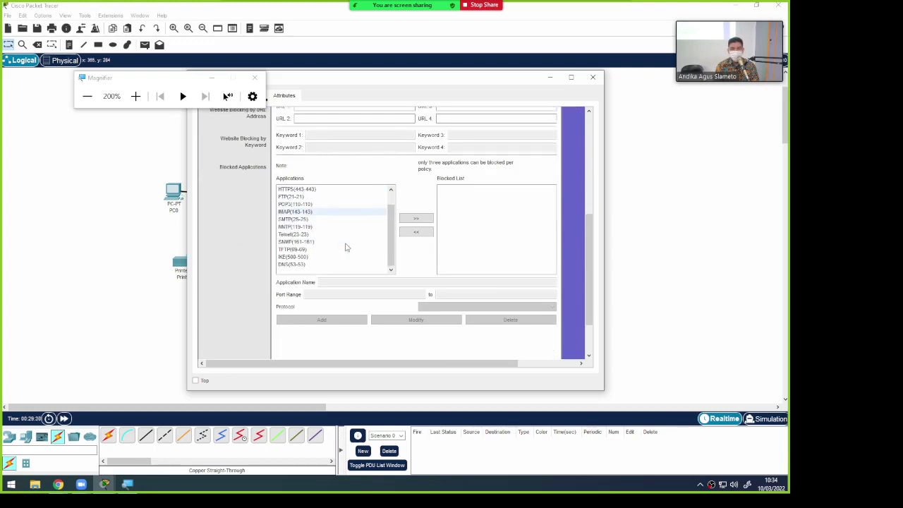
pyautogui.scroll(5, 454, 267)
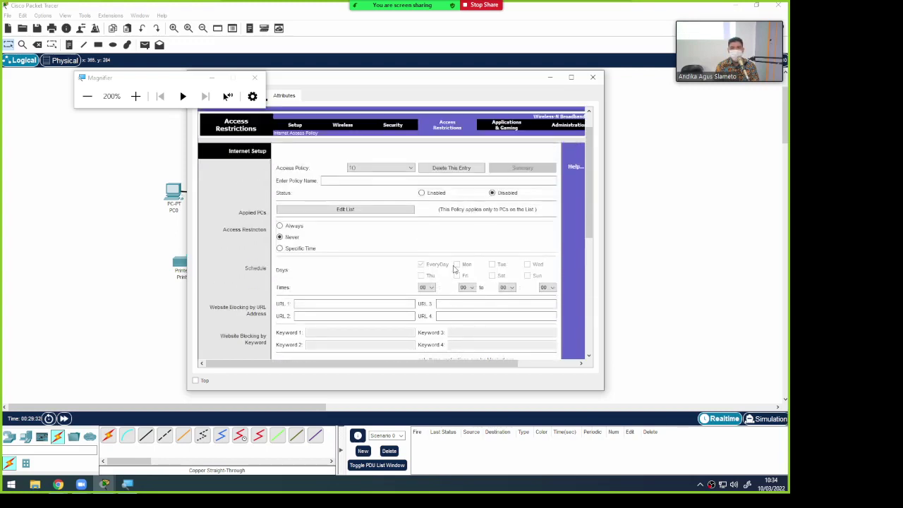
# View the router's port forwarding page, then its Administration Management page, and zoom back out
pyautogui.click(510, 128)
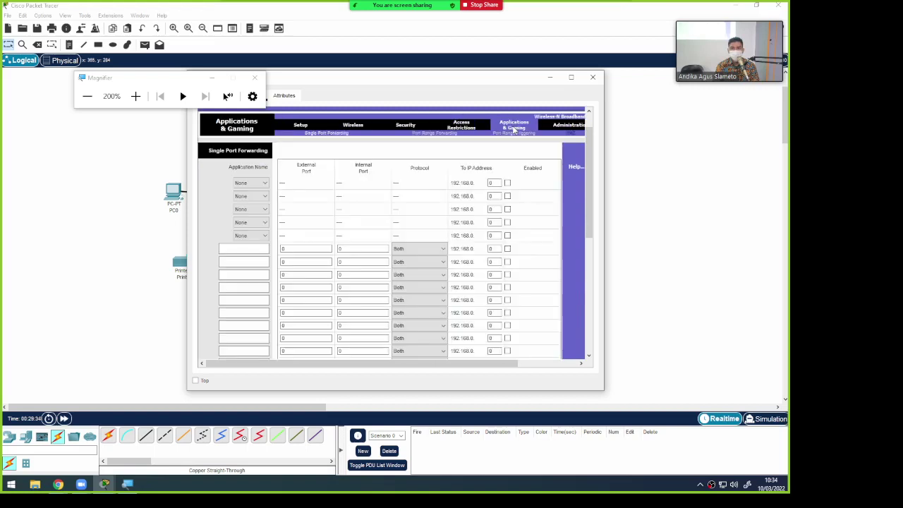
pyautogui.scroll(2, 544, 226)
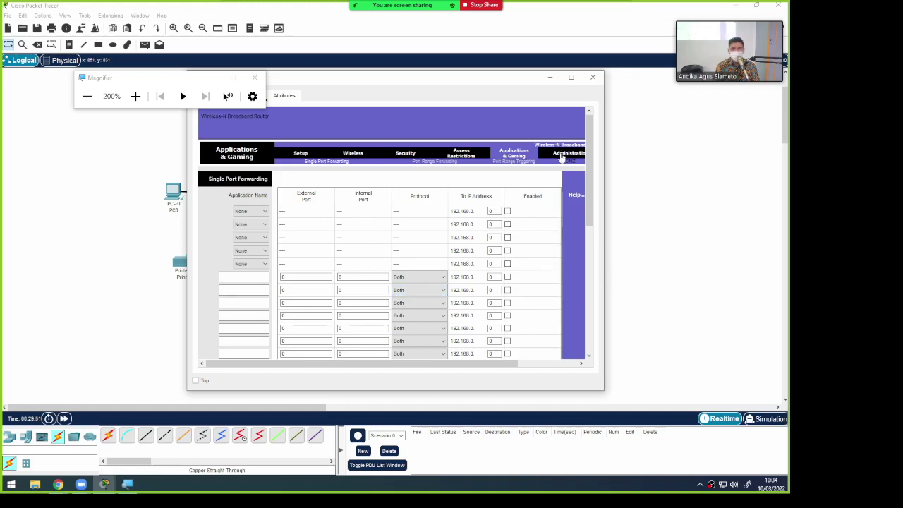
pyautogui.click(562, 153)
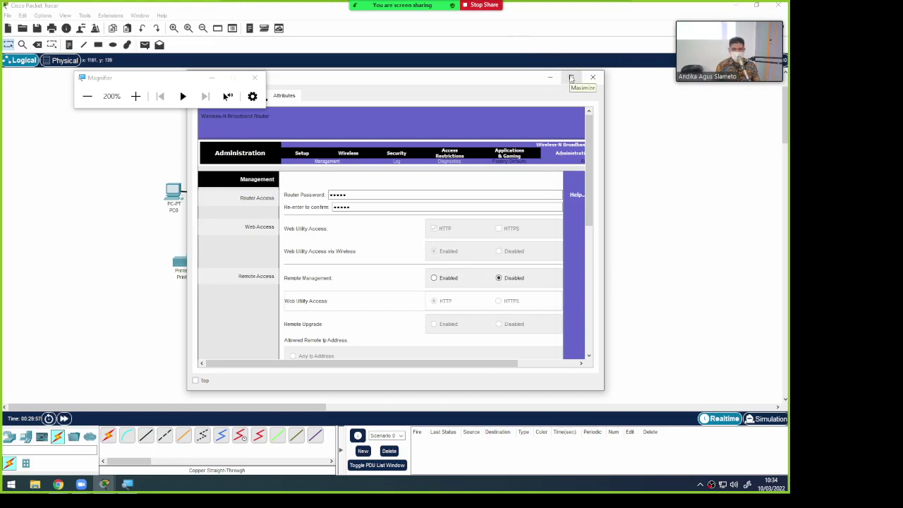
pyautogui.press('super+minus')
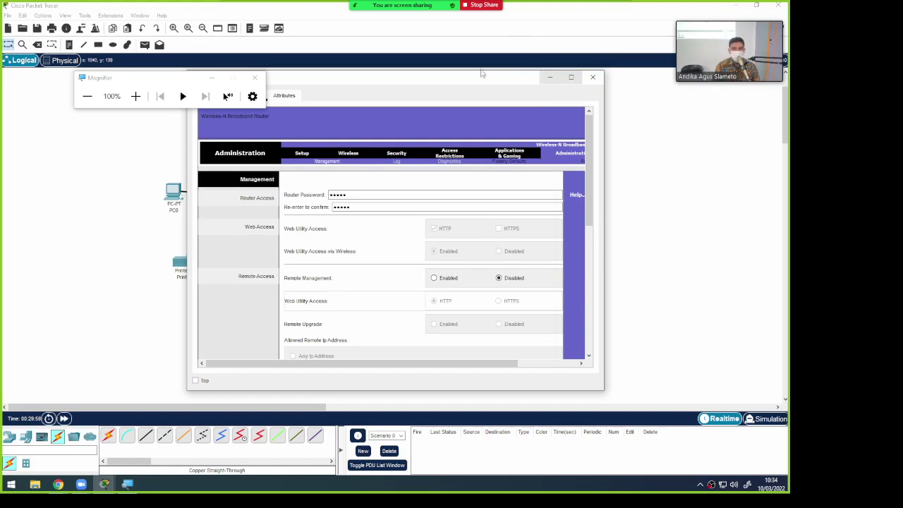
pyautogui.click(255, 78)
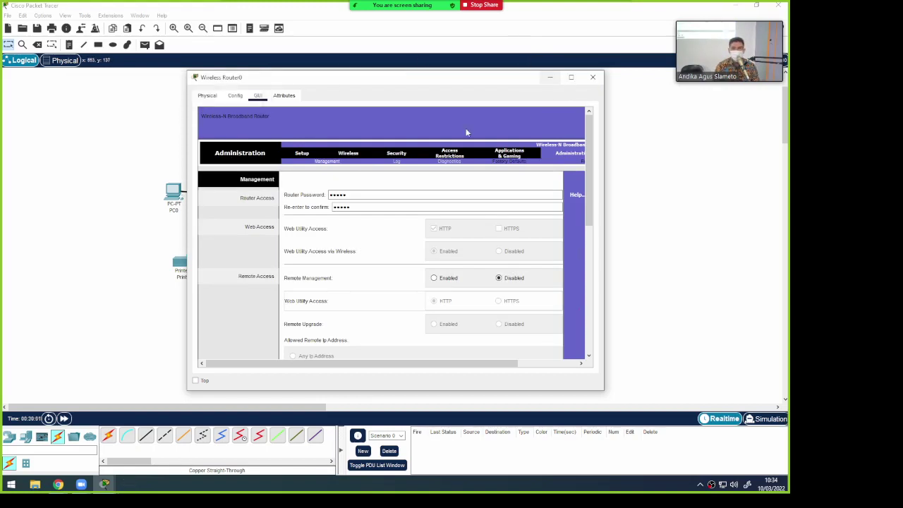
# Close Wireless Router0, view Tablet PC0's Config, Desktop and Programming tabs, then close it
pyautogui.click(592, 78)
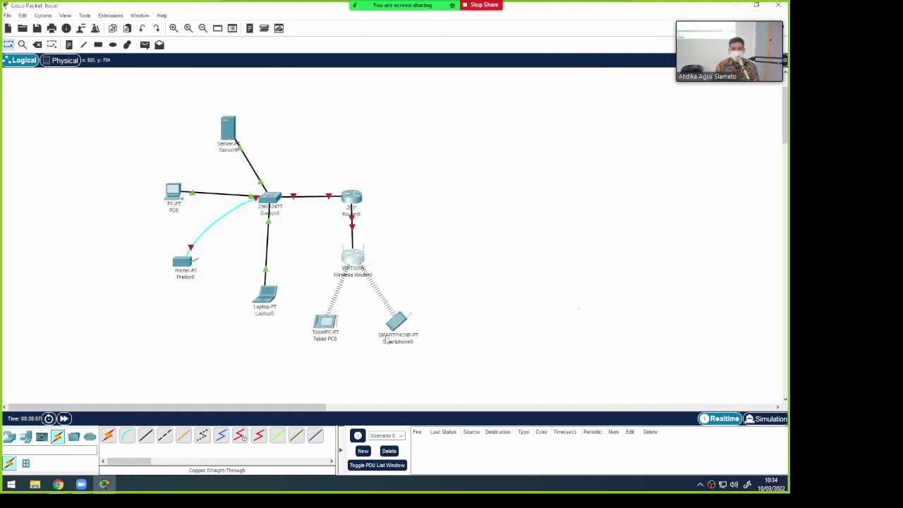
pyautogui.click(330, 331)
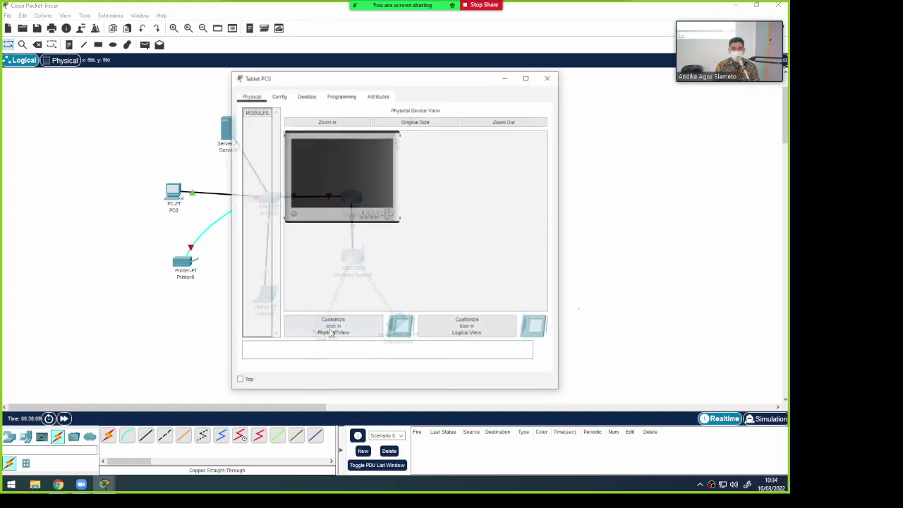
pyautogui.click(278, 97)
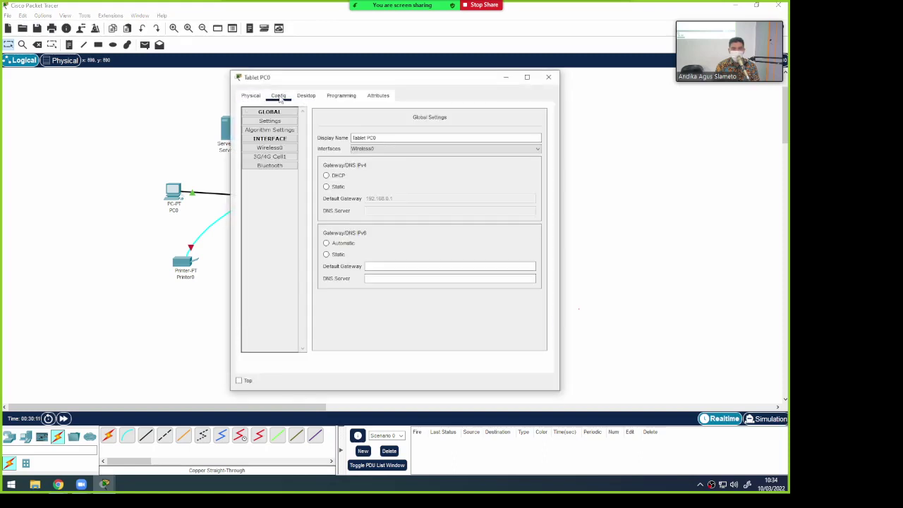
pyautogui.click(306, 96)
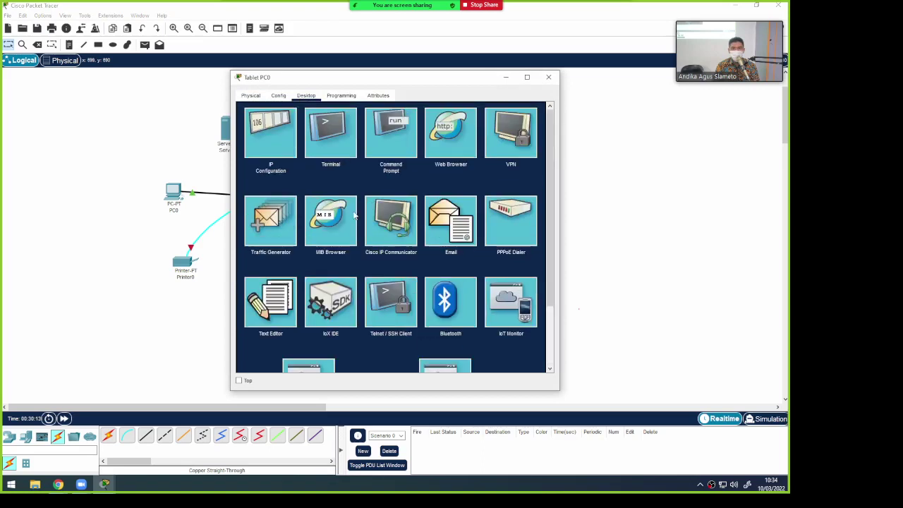
pyautogui.click(341, 96)
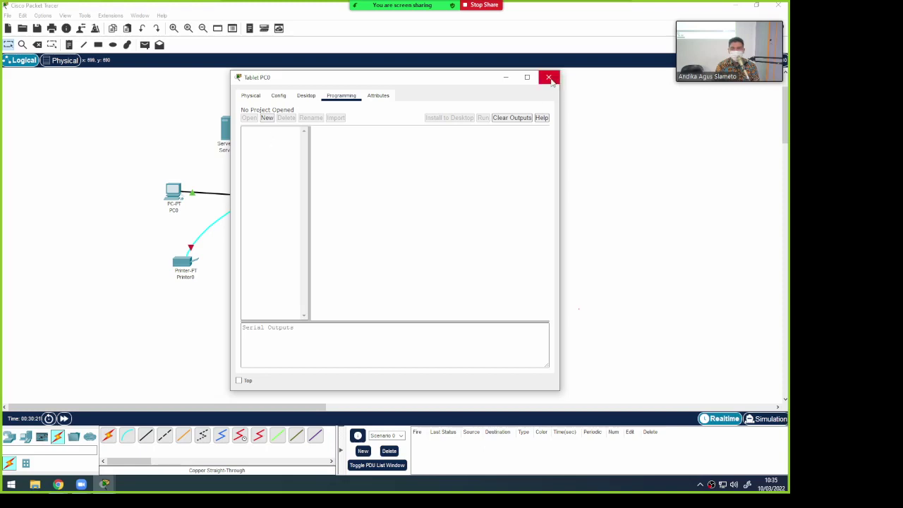
pyautogui.click(549, 78)
# Open PC0, scroll its desktop apps, close it, and open Smartphone0
pyautogui.click(173, 192)
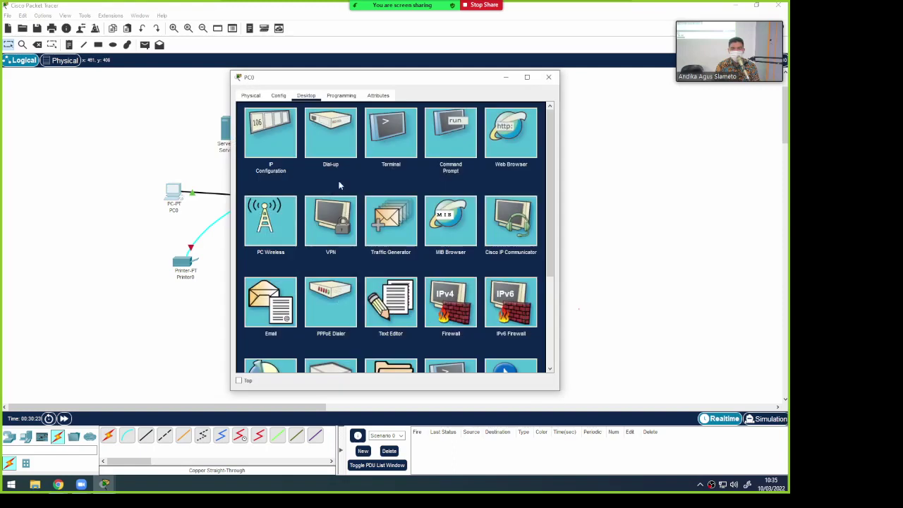
pyautogui.scroll(-3, 465, 196)
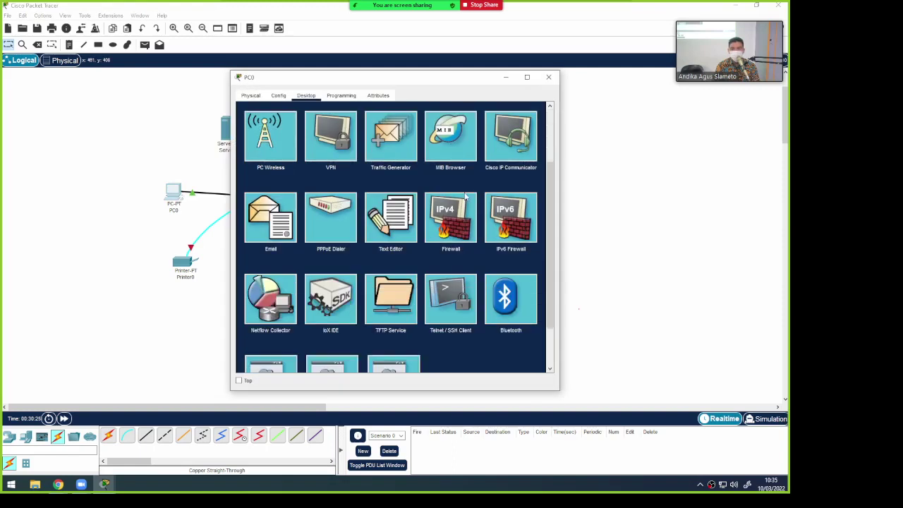
pyautogui.scroll(-1, 465, 198)
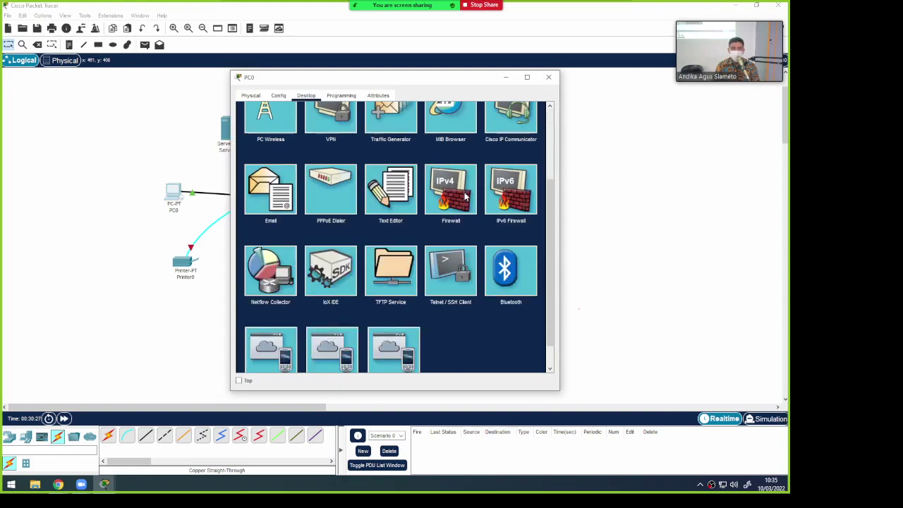
pyautogui.scroll(2, 465, 197)
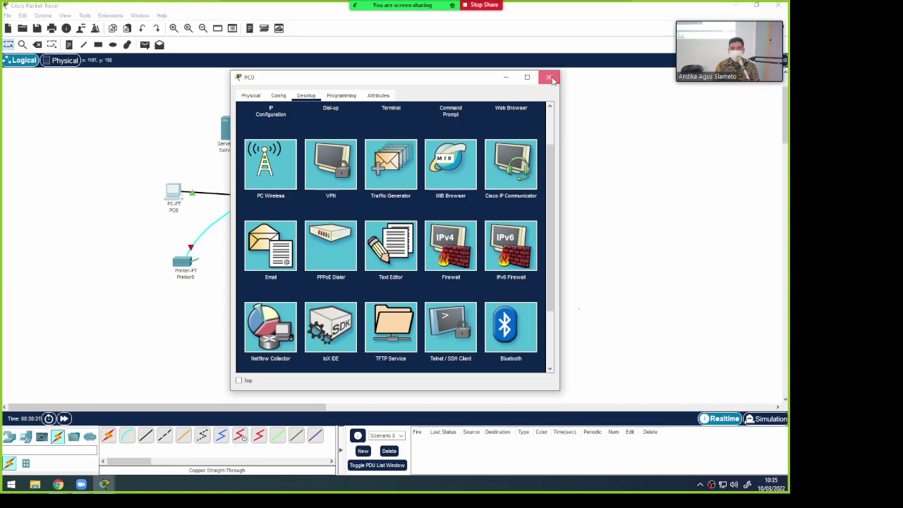
pyautogui.click(548, 77)
pyautogui.click(400, 323)
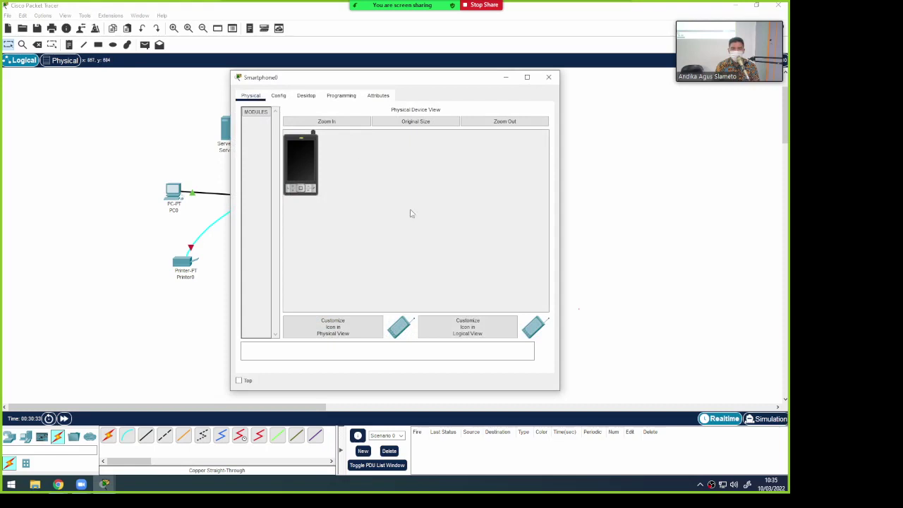
# View Smartphone0's Programming, Desktop and Config tabs, close it, and recenter the canvas
pyautogui.click(340, 97)
pyautogui.click(311, 99)
pyautogui.click(279, 97)
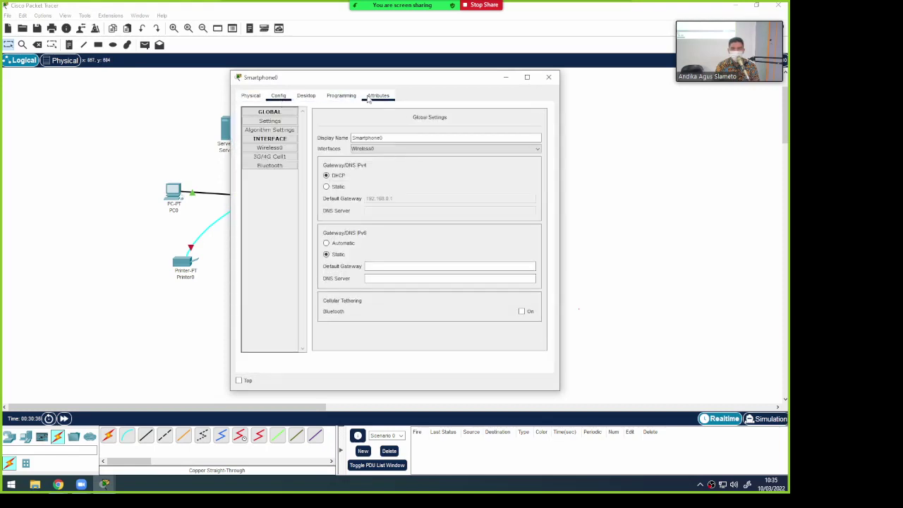
pyautogui.click(346, 97)
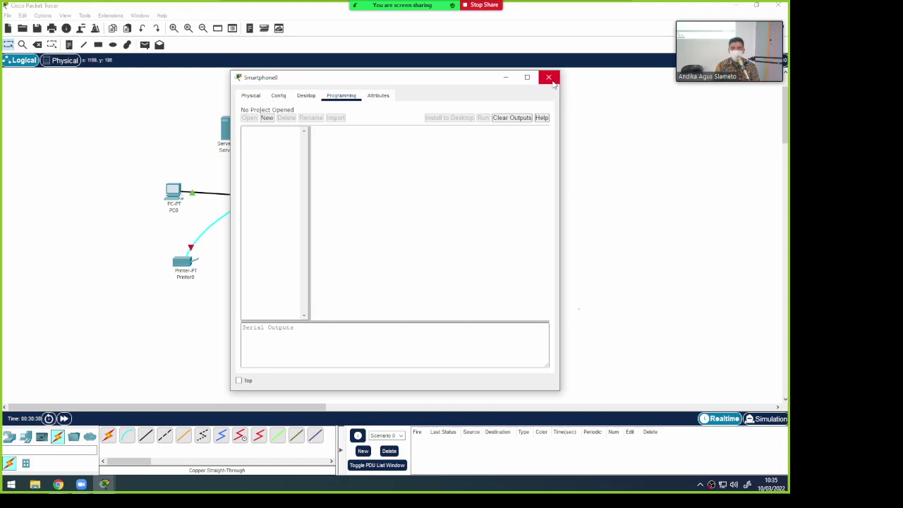
pyautogui.click(548, 78)
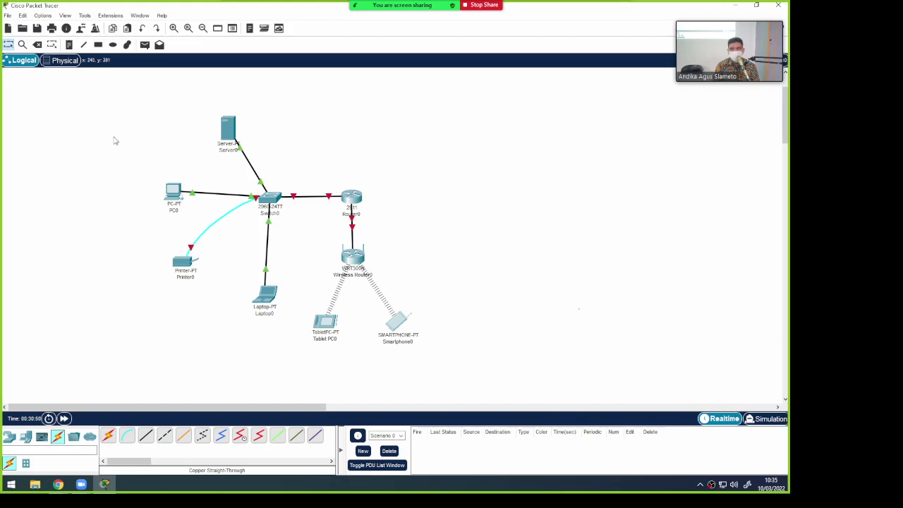
pyautogui.scroll(3, 780, 130)
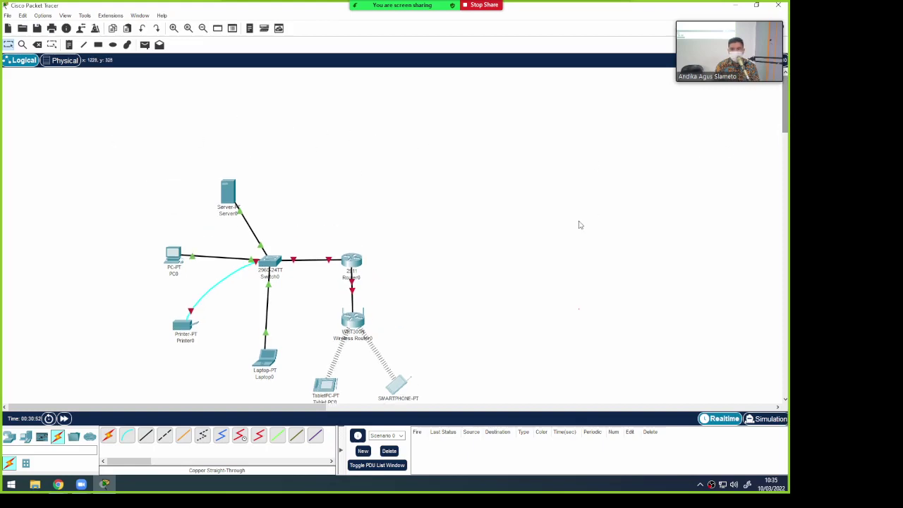
pyautogui.moveTo(786, 128); pyautogui.dragTo(786, 144)
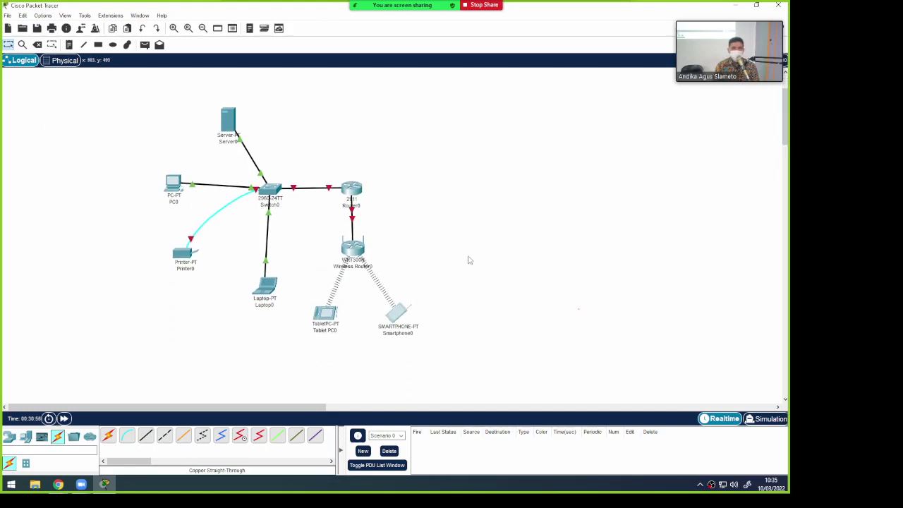
# Save the topology as 'contoh topologi PT.pkt' in a newly created folder on the DATA (E:) drive
pyautogui.click(7, 16)
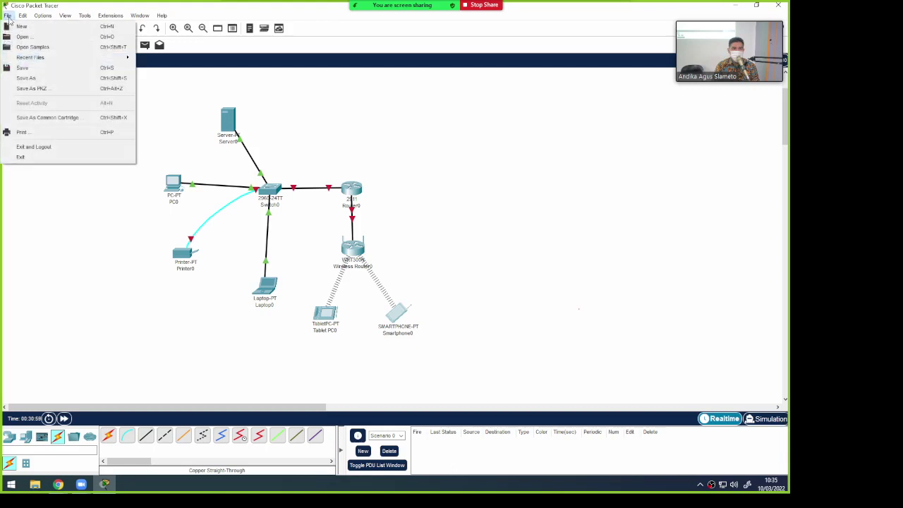
pyautogui.click(51, 78)
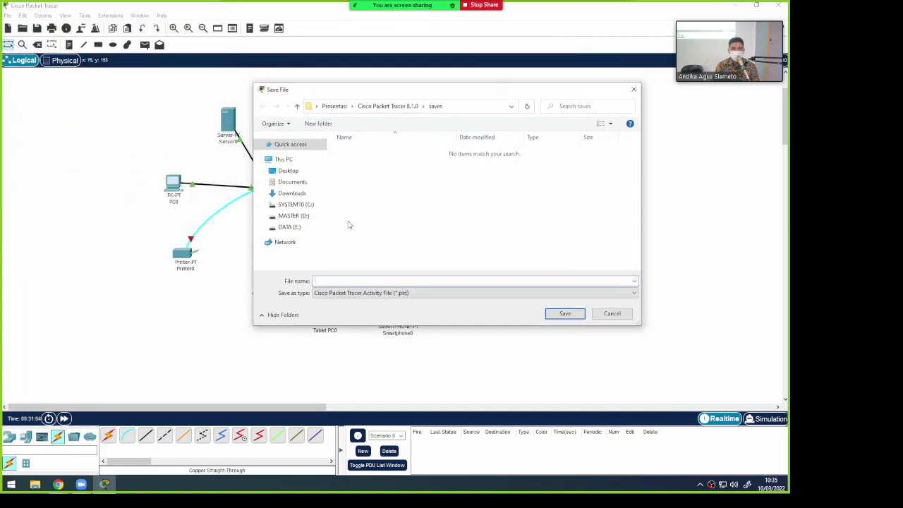
pyautogui.click(292, 227)
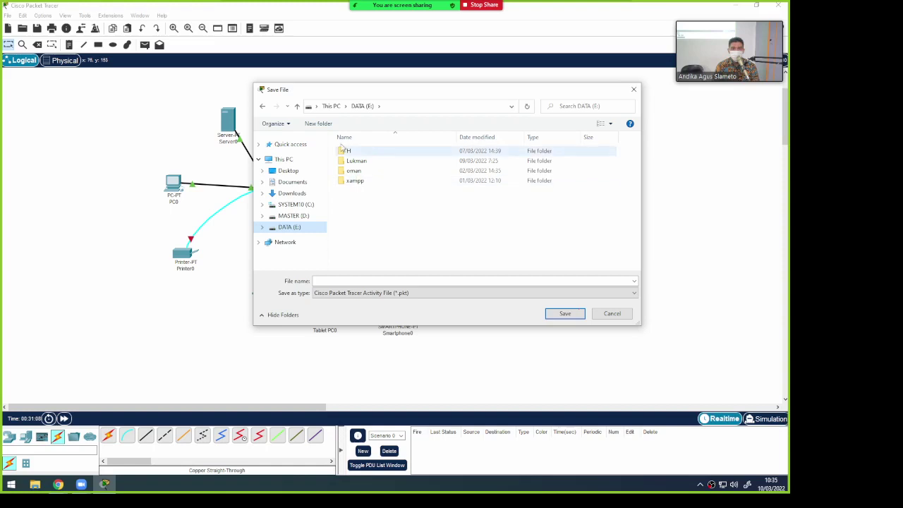
pyautogui.click(327, 125)
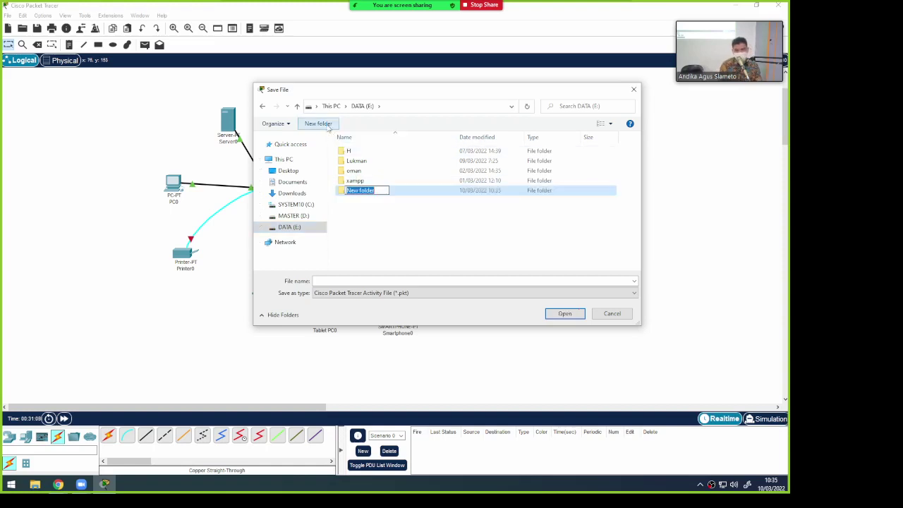
pyautogui.write('andika')
pyautogui.press('Return')
pyautogui.press('Return')
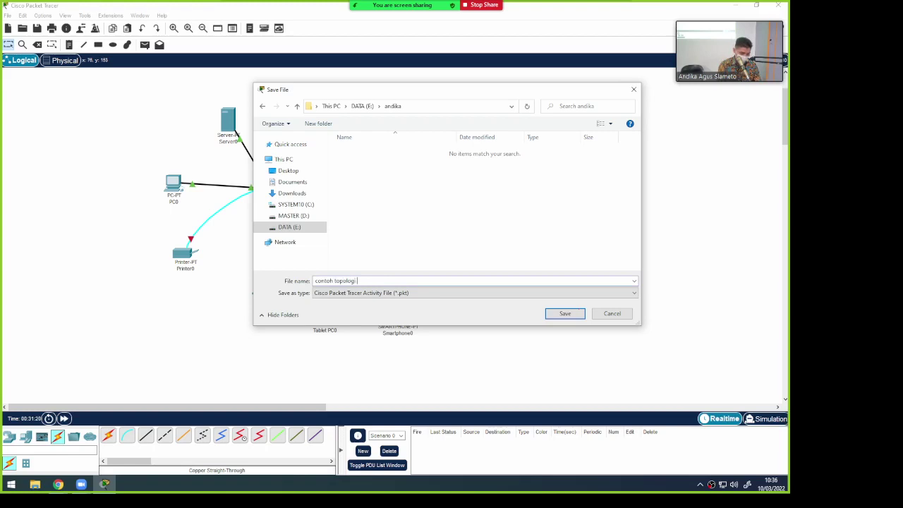
pyautogui.press('Return')
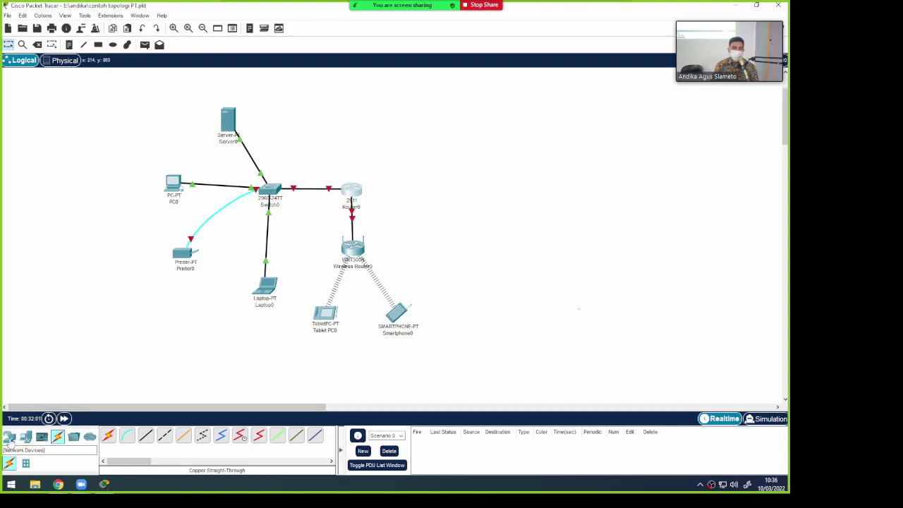
# Place a 2960 switch, Switch1, to the right of Router0
pyautogui.click(10, 439)
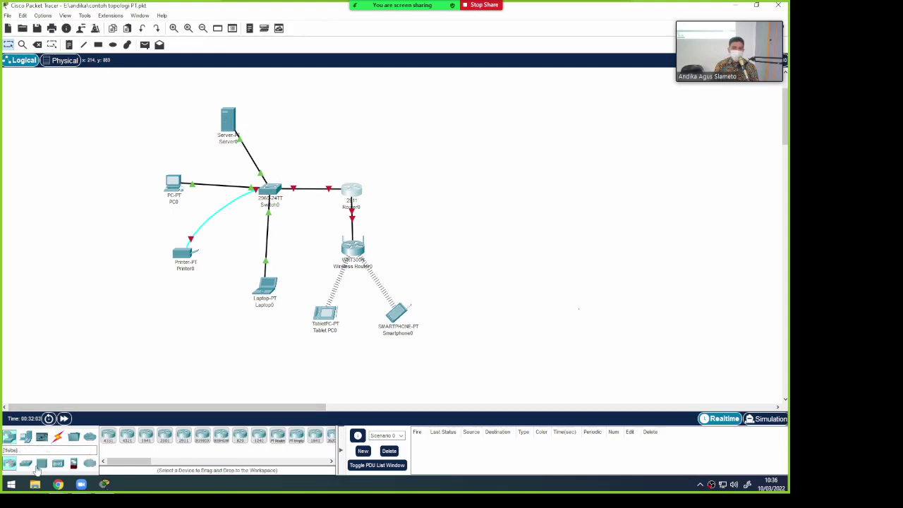
pyautogui.click(26, 463)
pyautogui.click(108, 436)
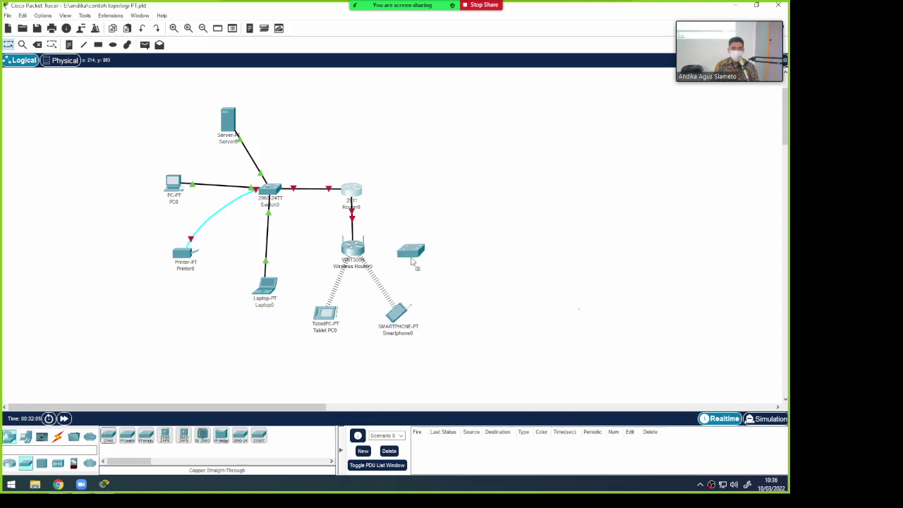
pyautogui.click(473, 203)
pyautogui.moveTo(472, 203); pyautogui.dragTo(440, 196)
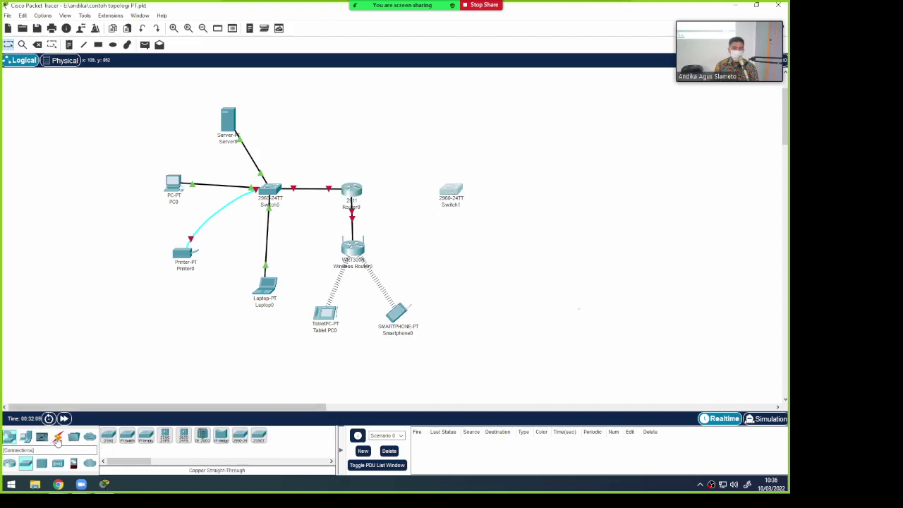
# Cable Router0 to Switch1's GigabitEthernet0/1 with a copper straight-through cable
pyautogui.click(57, 435)
pyautogui.click(146, 435)
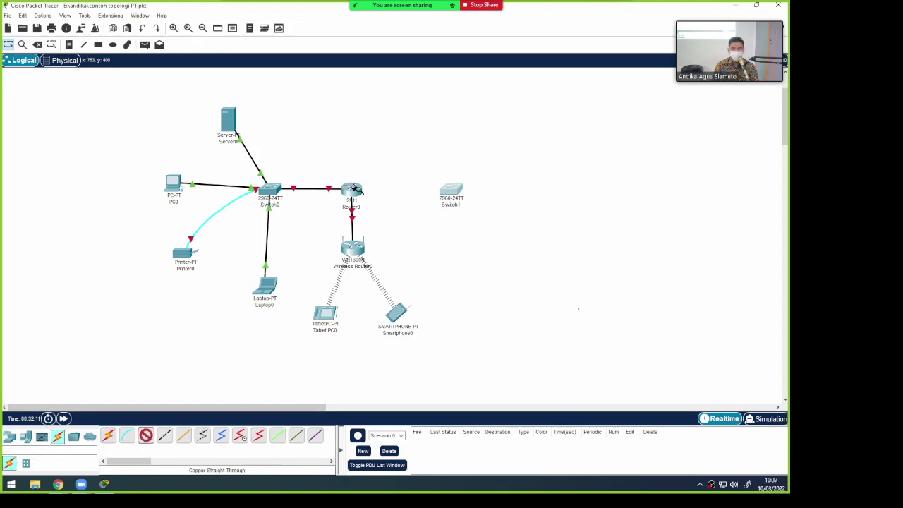
pyautogui.click(354, 191)
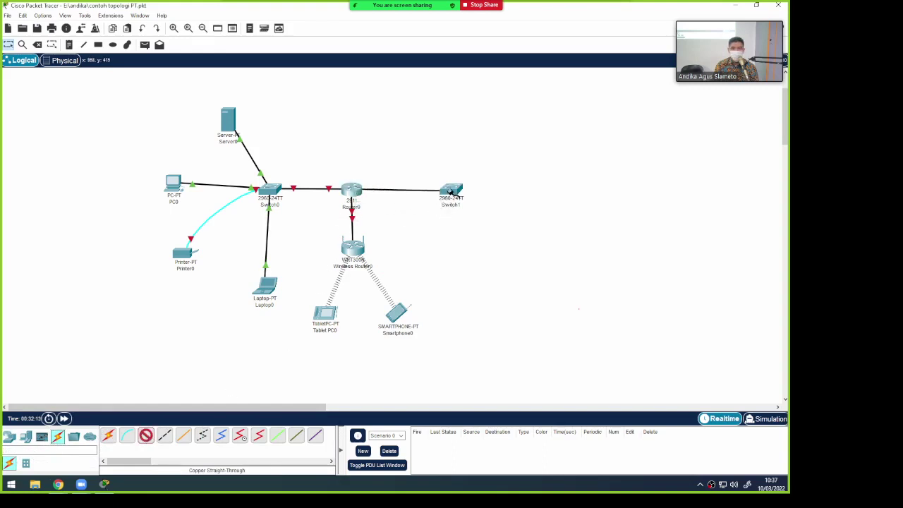
pyautogui.click(450, 191)
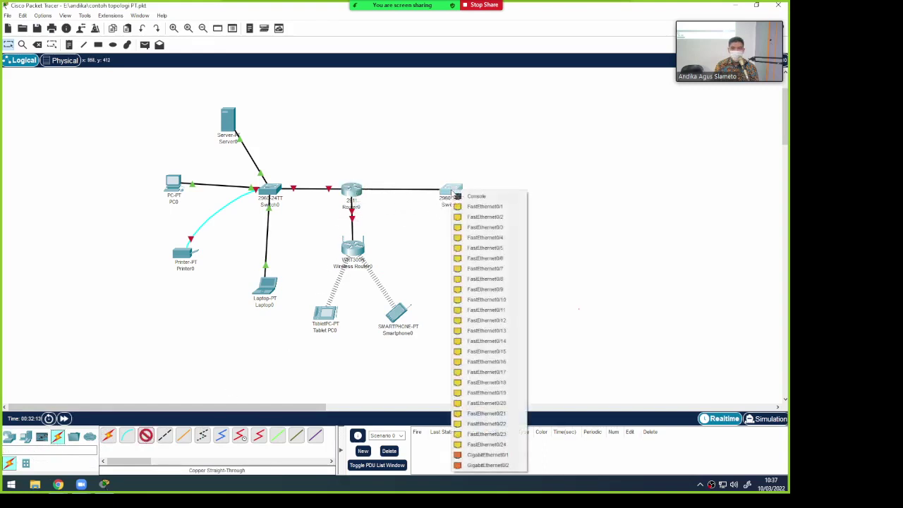
pyautogui.click(504, 455)
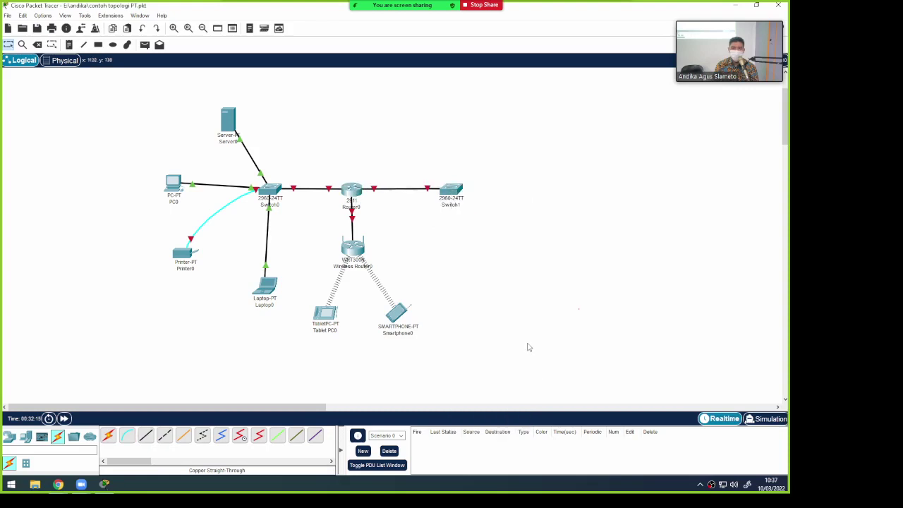
# Add a generic PC, PC1, right of Switch1 and Server1 above it
pyautogui.click(25, 436)
pyautogui.click(111, 439)
pyautogui.click(542, 173)
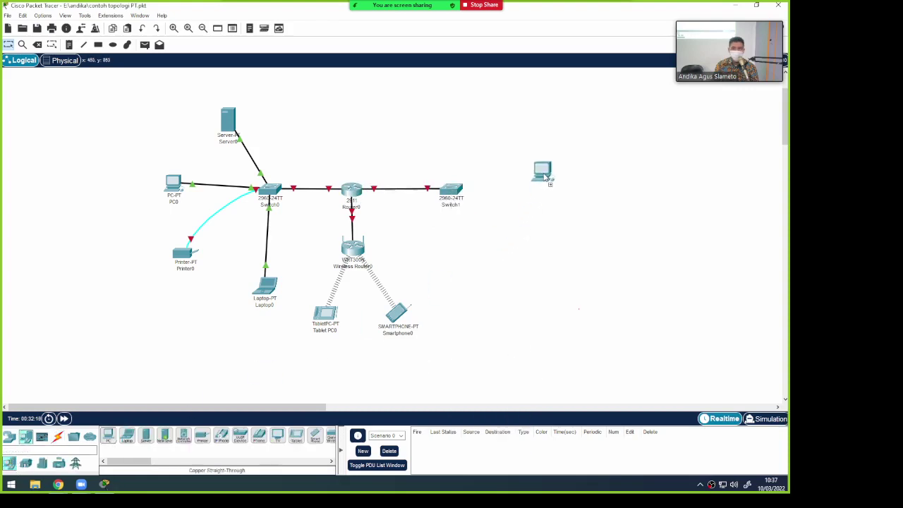
pyautogui.click(146, 439)
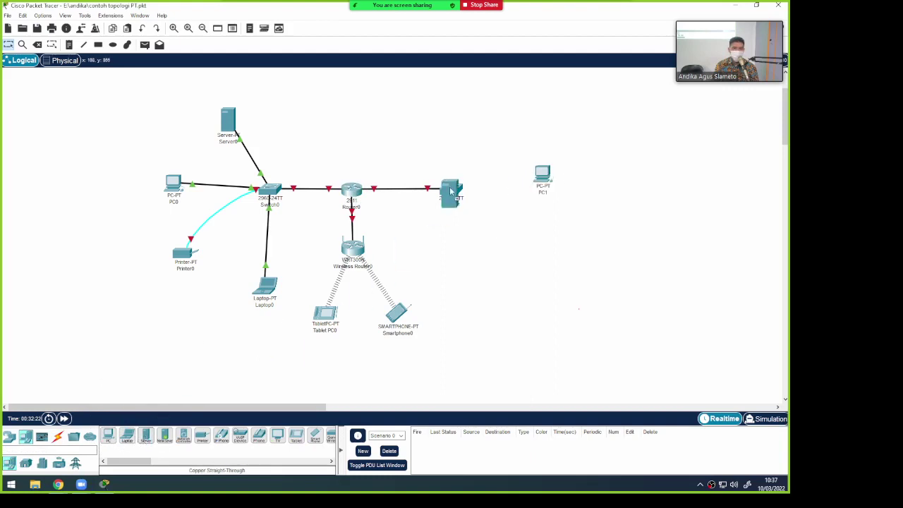
pyautogui.click(507, 110)
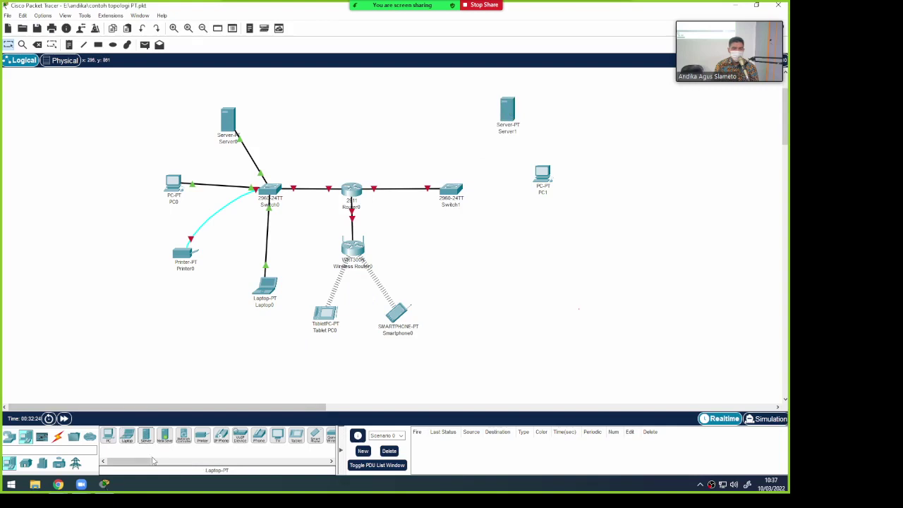
# Connect Switch1's GigabitEthernet0/2 to Server1's FastEthernet0 with copper straight-through cable
pyautogui.click(57, 437)
pyautogui.click(146, 435)
pyautogui.click(454, 193)
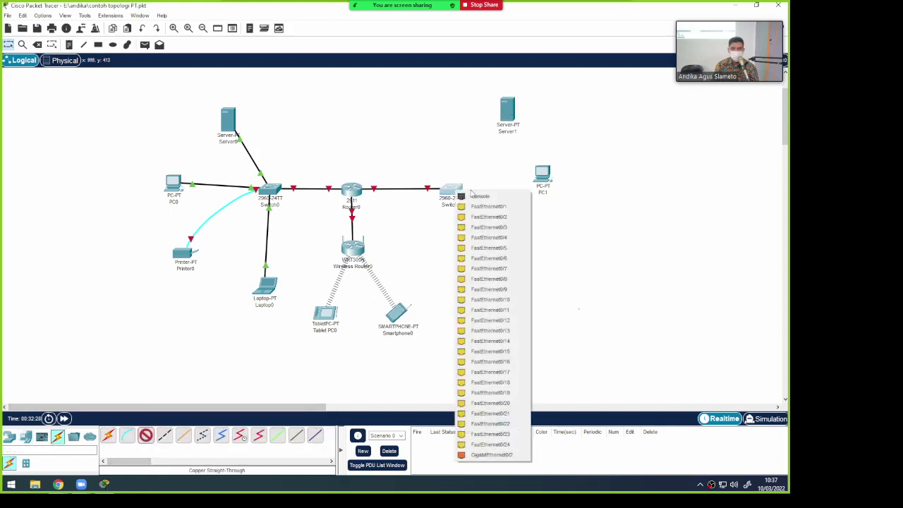
pyautogui.click(518, 456)
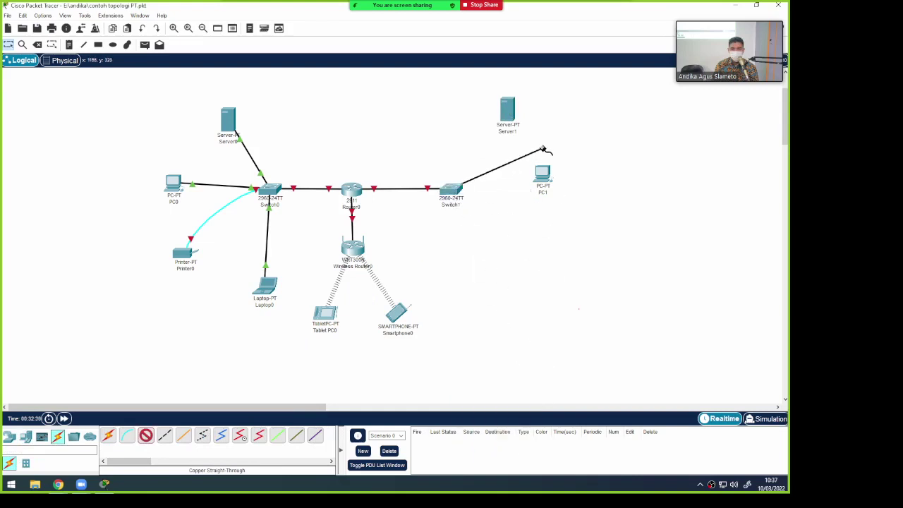
pyautogui.click(507, 117)
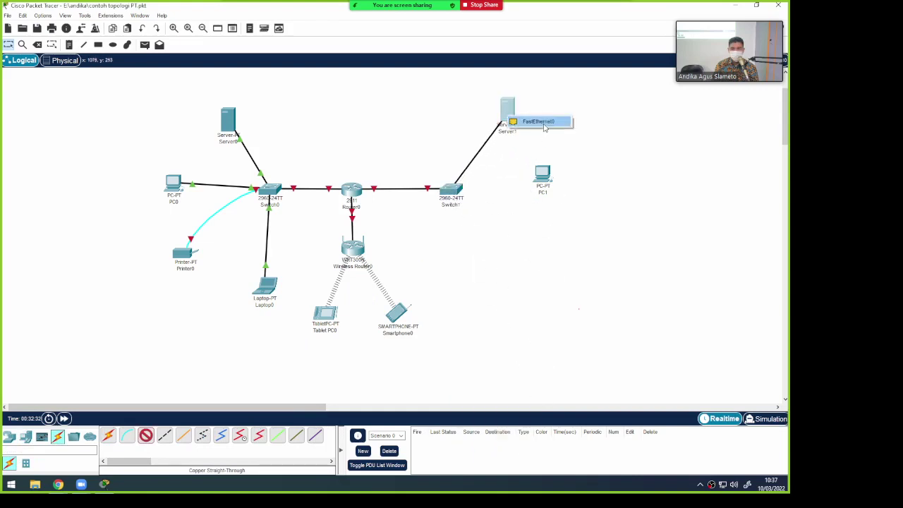
pyautogui.click(541, 122)
# Connect Switch1's FastEthernet0/1 to PC1's FastEthernet0 with copper straight-through cable
pyautogui.click(127, 436)
pyautogui.click(145, 435)
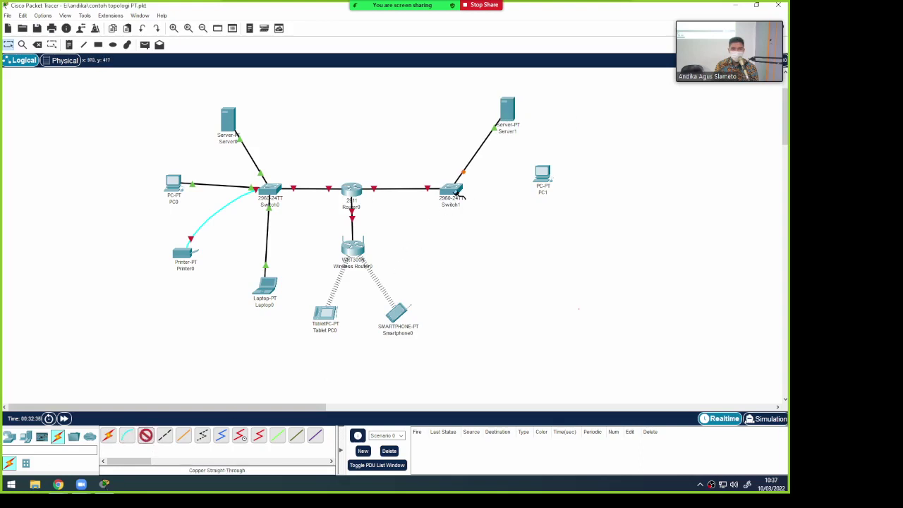
pyautogui.click(457, 192)
pyautogui.click(508, 209)
pyautogui.click(542, 178)
pyautogui.click(575, 216)
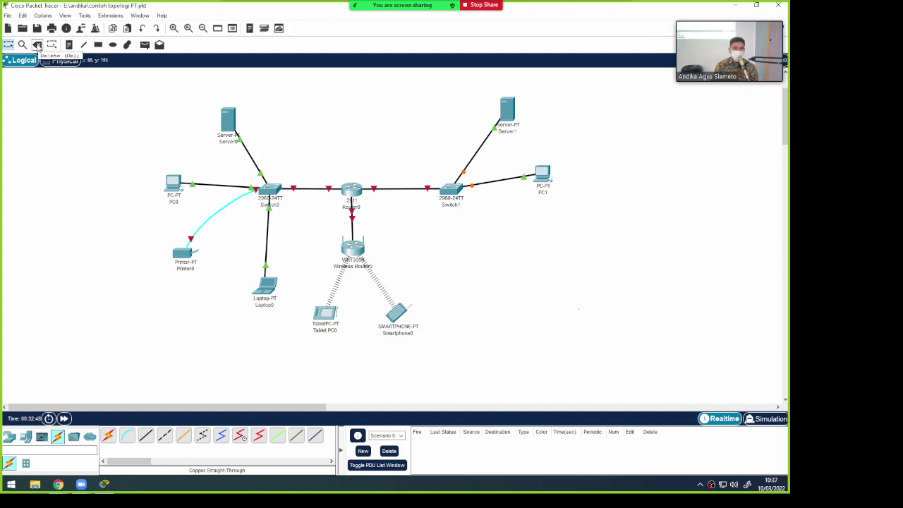
# Delete the Switch1–PC1 and Switch1–Server1 cables, then delete Server1 and confirm
pyautogui.click(38, 45)
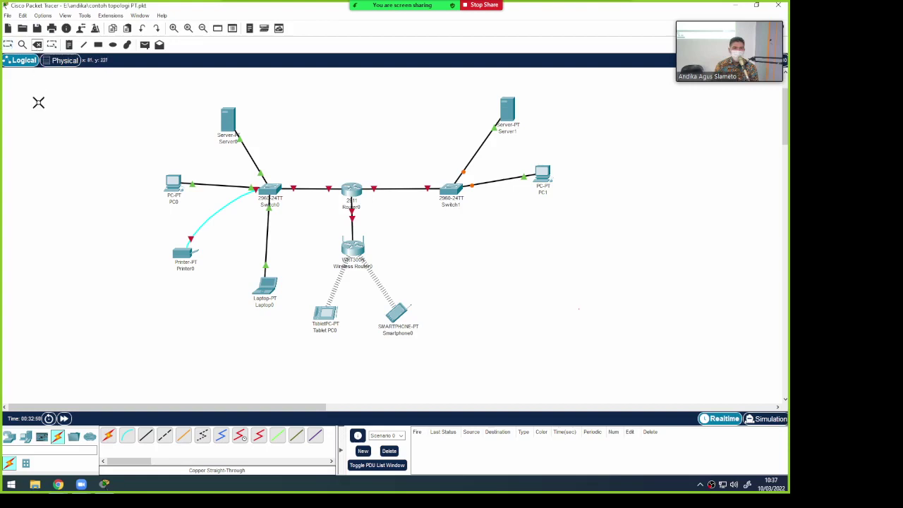
pyautogui.click(486, 182)
pyautogui.click(477, 151)
pyautogui.click(502, 117)
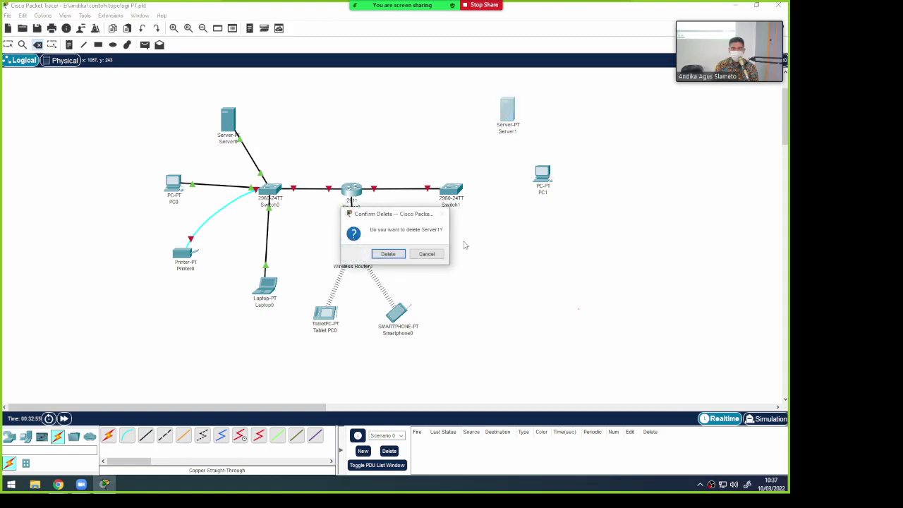
pyautogui.click(390, 254)
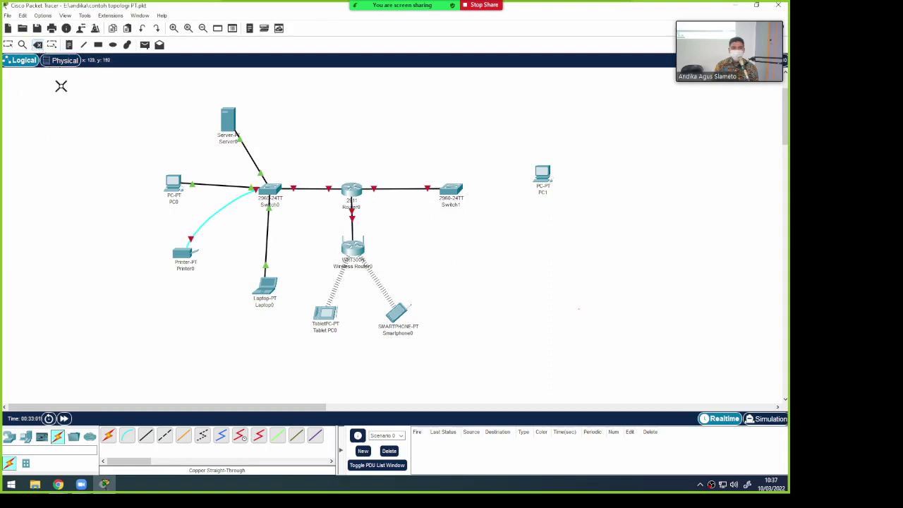
# Return to the Select tool and stop sharing the Packet Tracer screen in Zoom
pyautogui.click(8, 45)
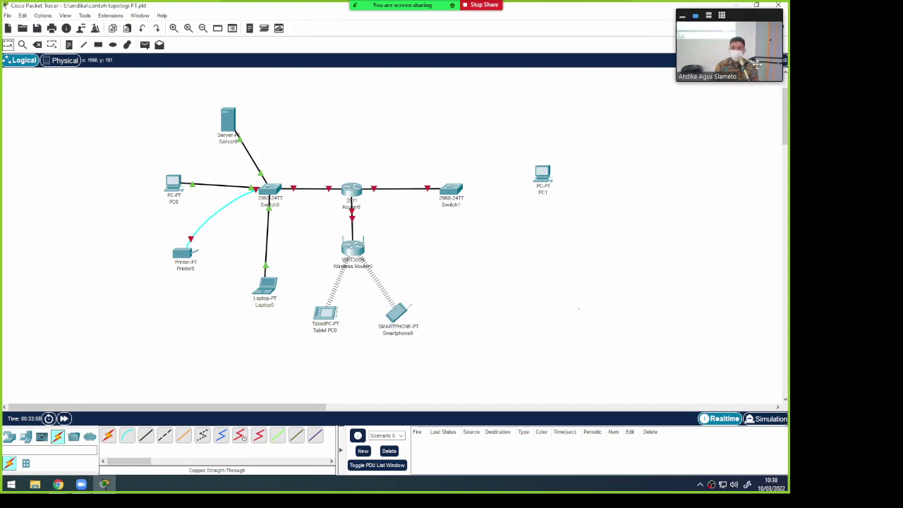
pyautogui.click(481, 8)
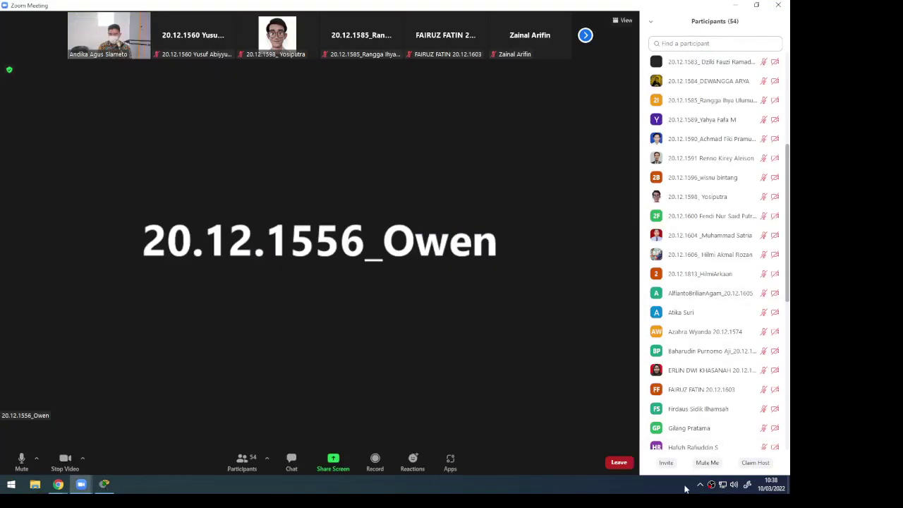